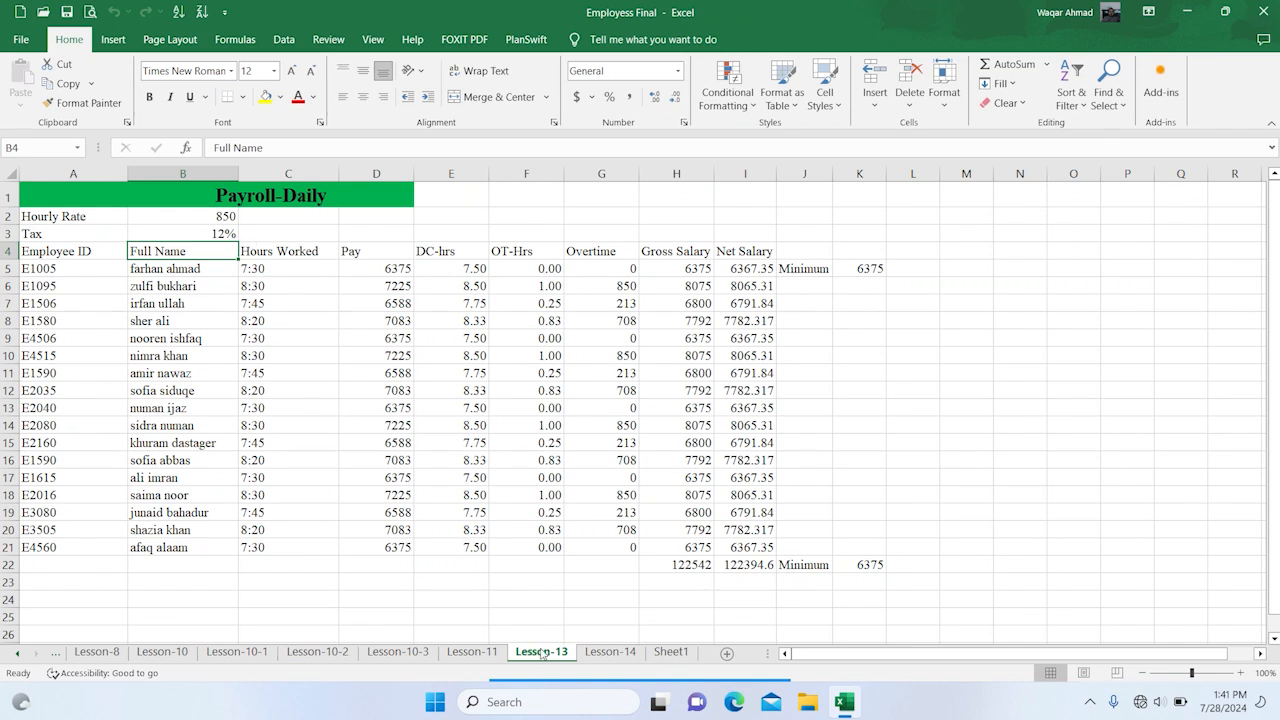
Hide columns C through I on the Lesson-14 sheet
click(620, 652)
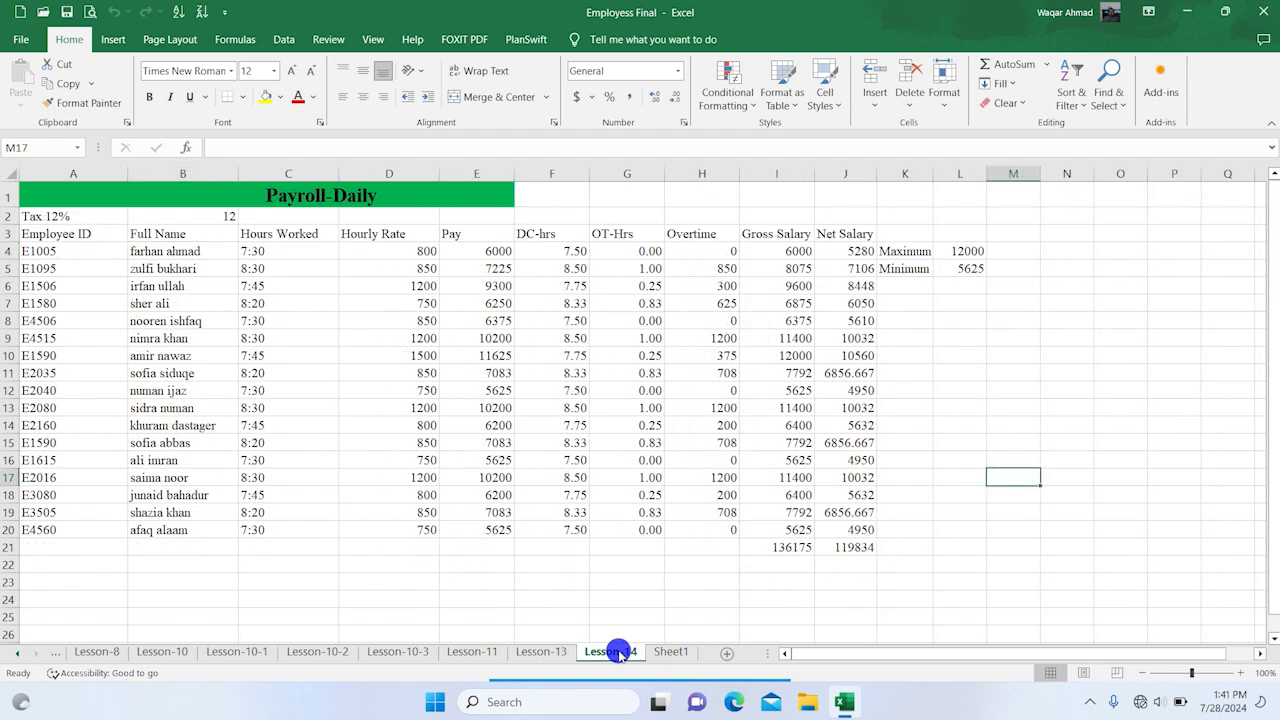
scroll(612, 650, right, 3)
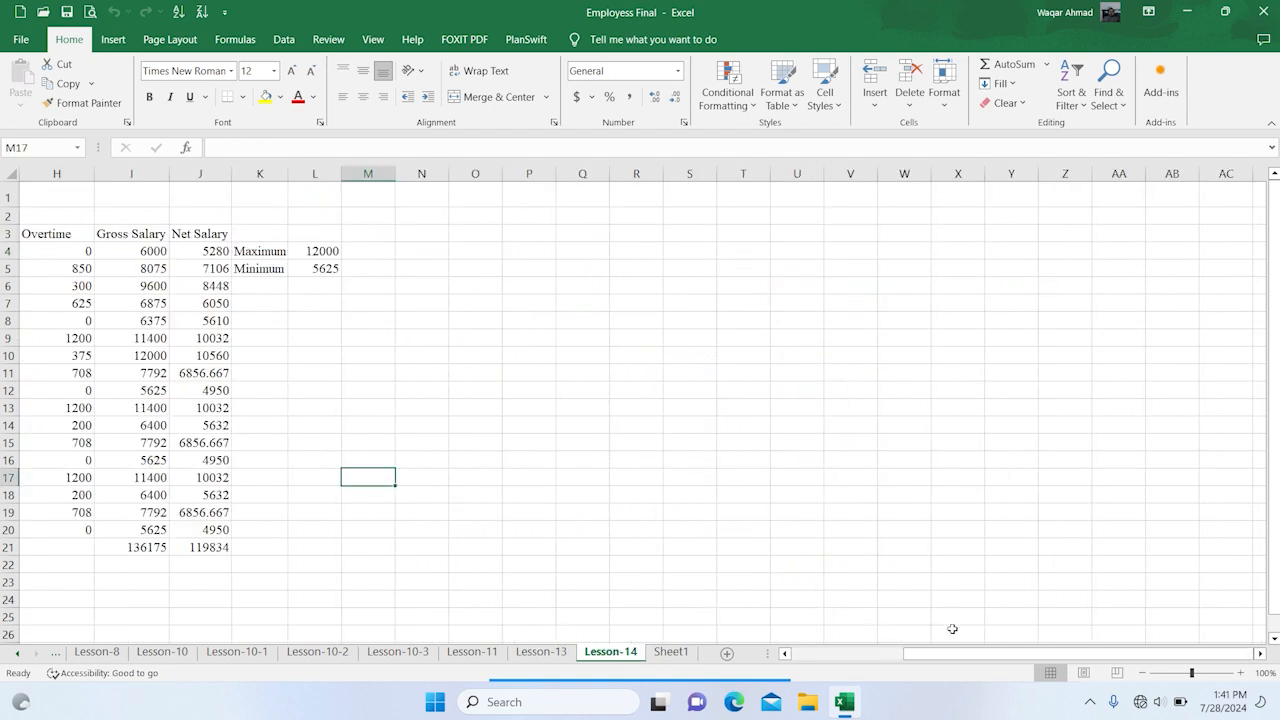
drag(1044, 652, 815, 648)
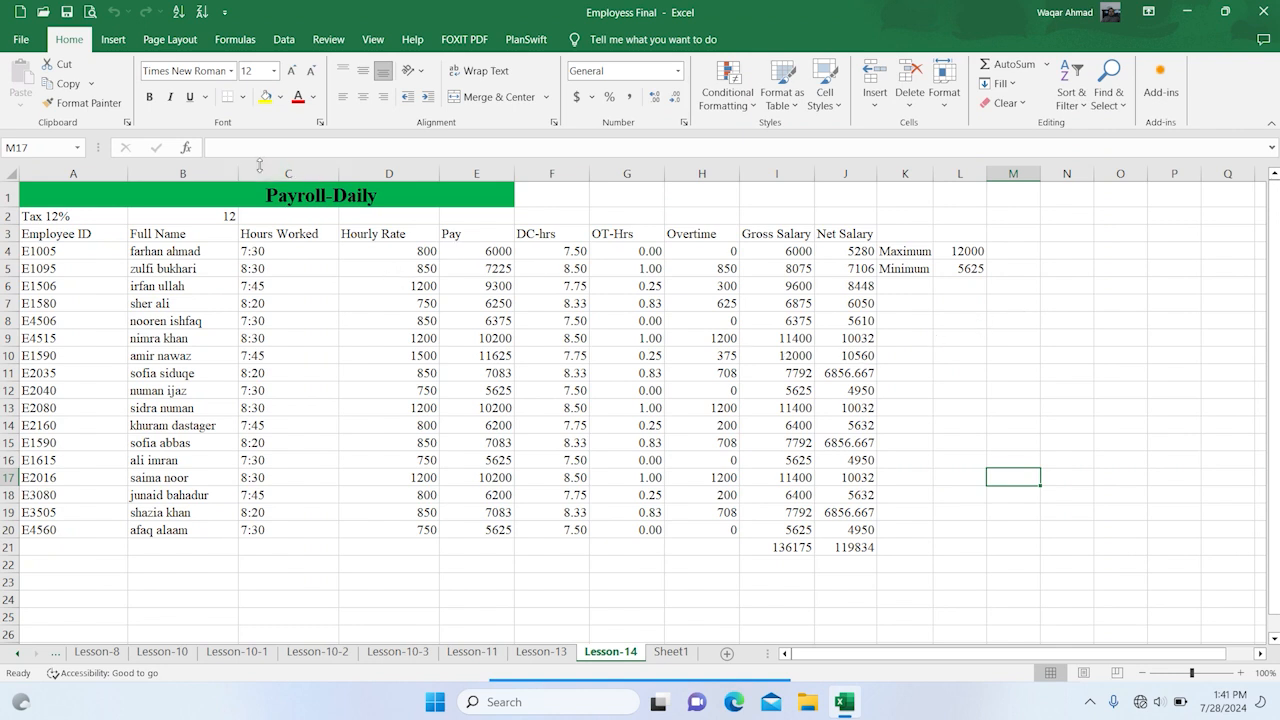
drag(286, 163, 752, 147)
right_click(705, 173)
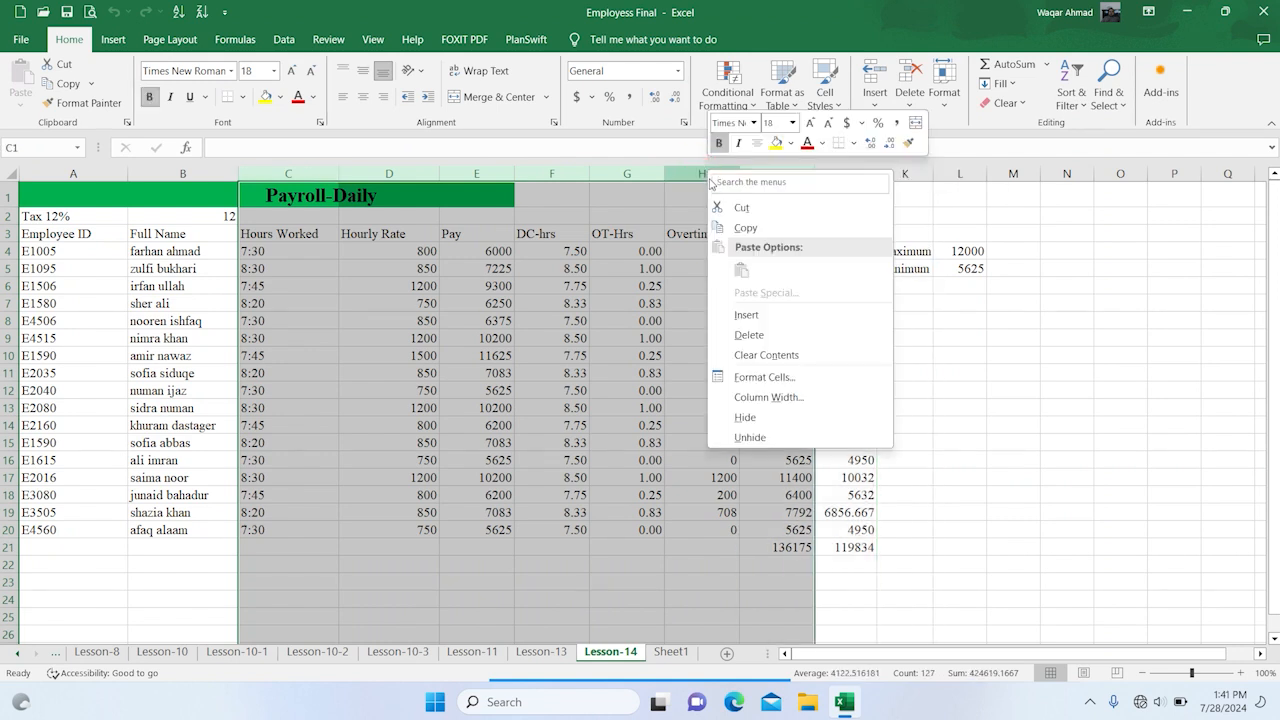
click(746, 416)
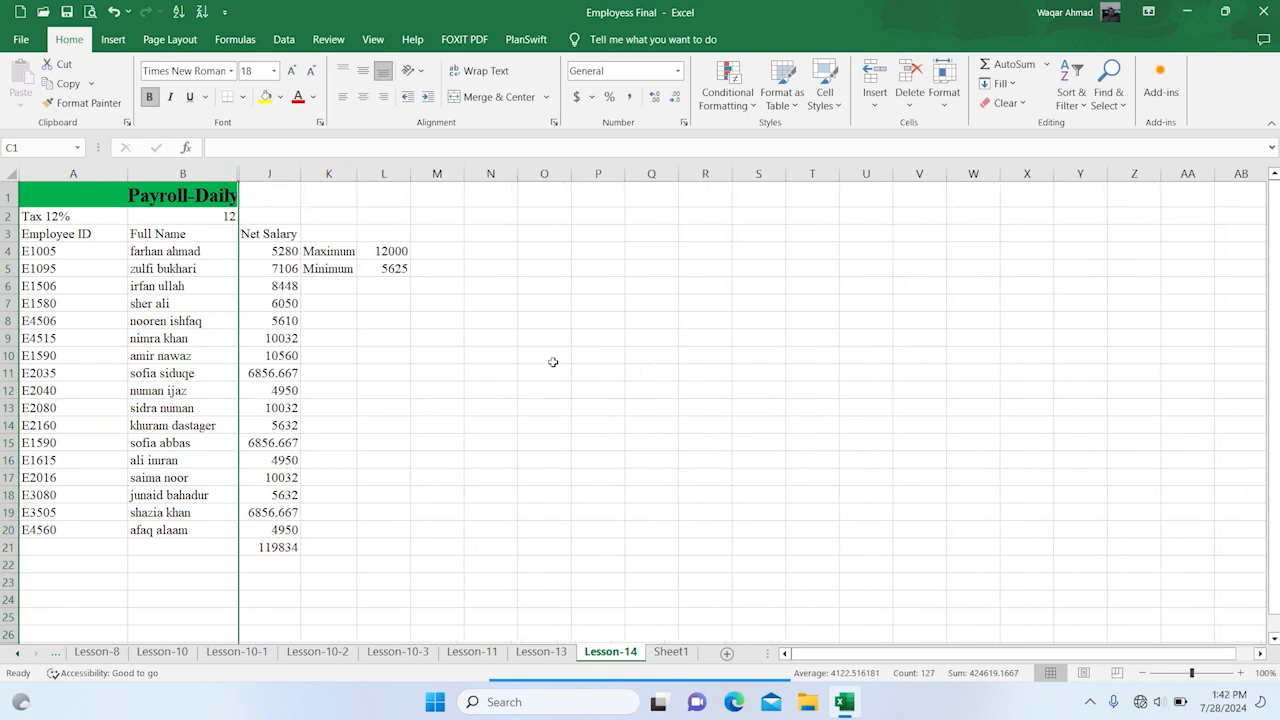
click(553, 362)
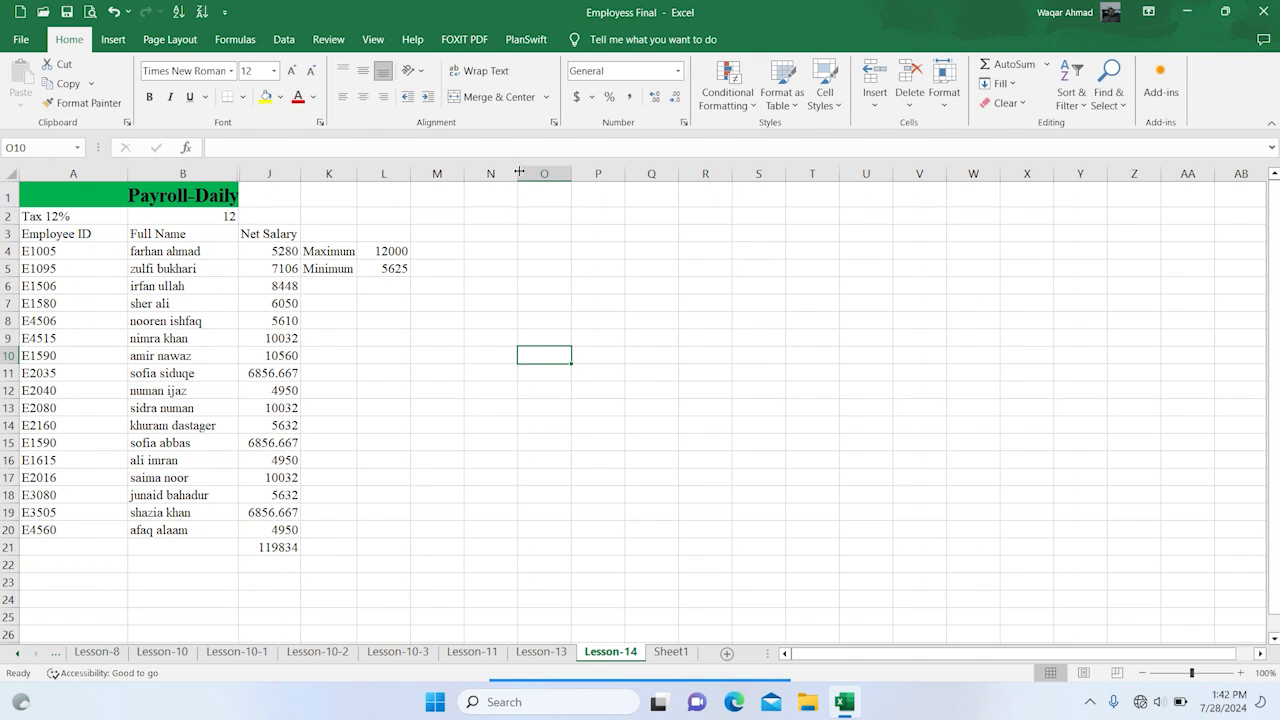
Widen column O and enter the heading "Top 5 Salaries" in cell O4
drag(574, 171, 721, 172)
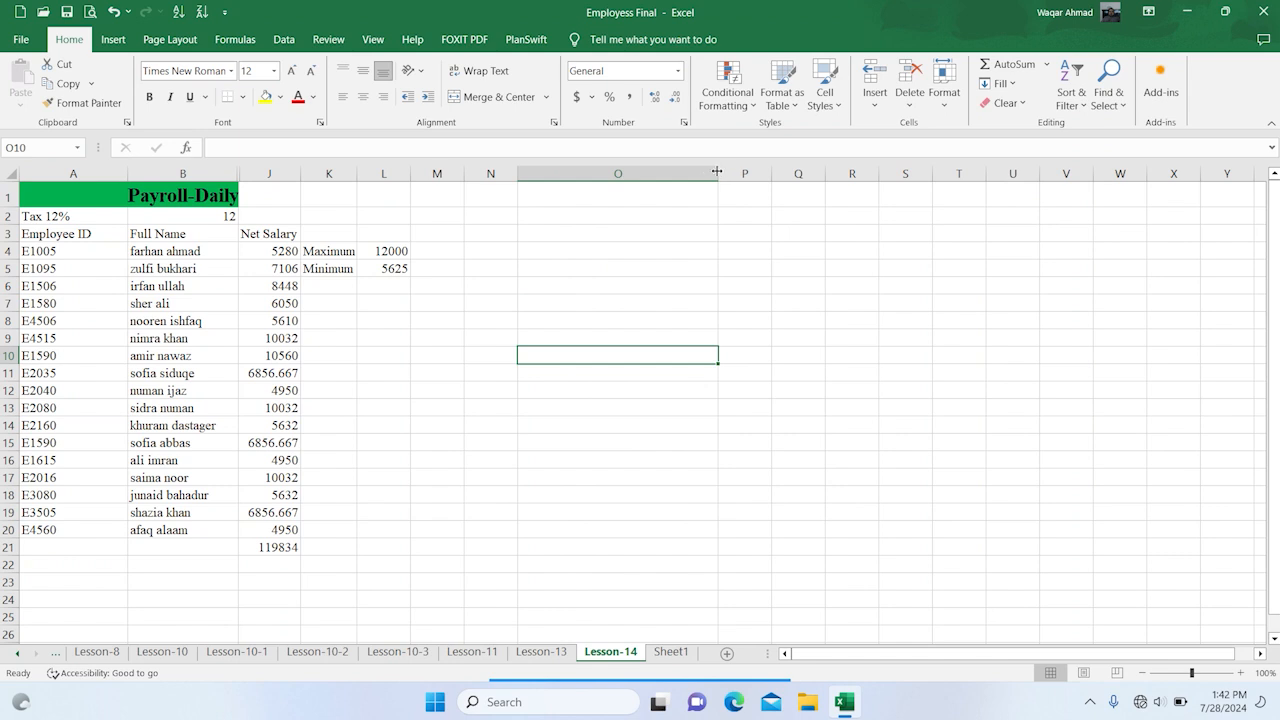
click(574, 248)
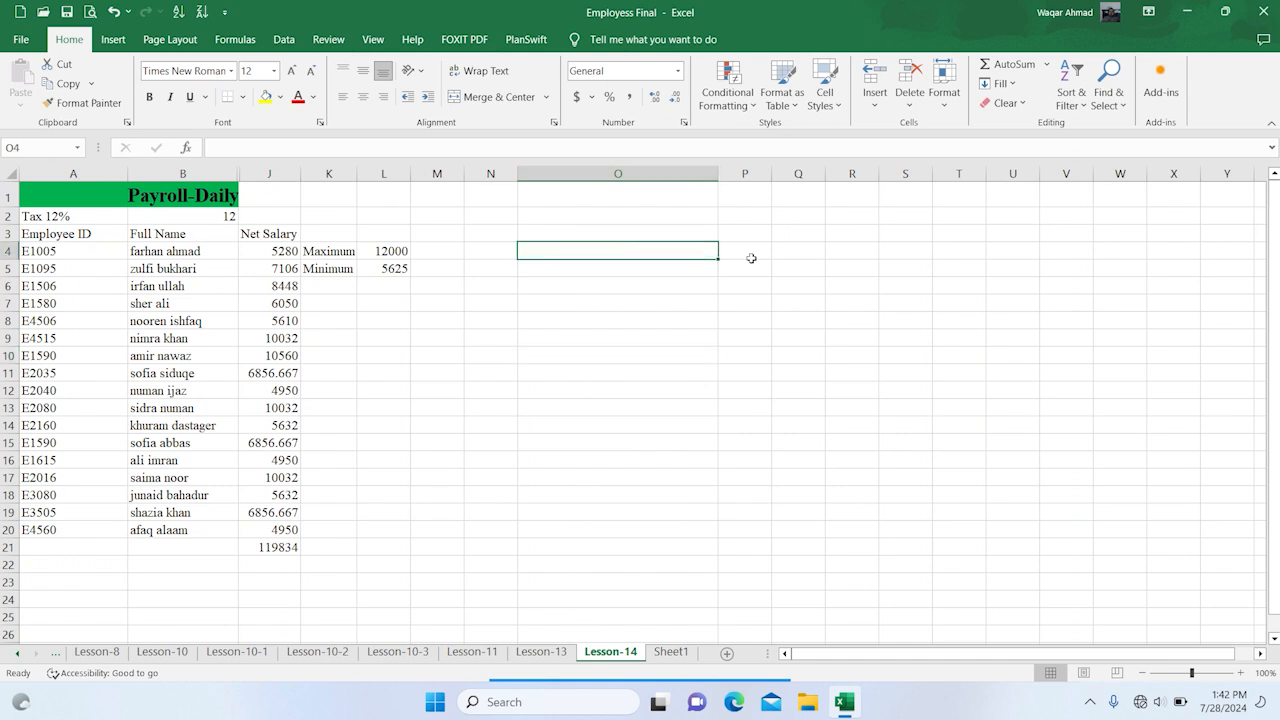
text(=)
text(Top 5 Sala)
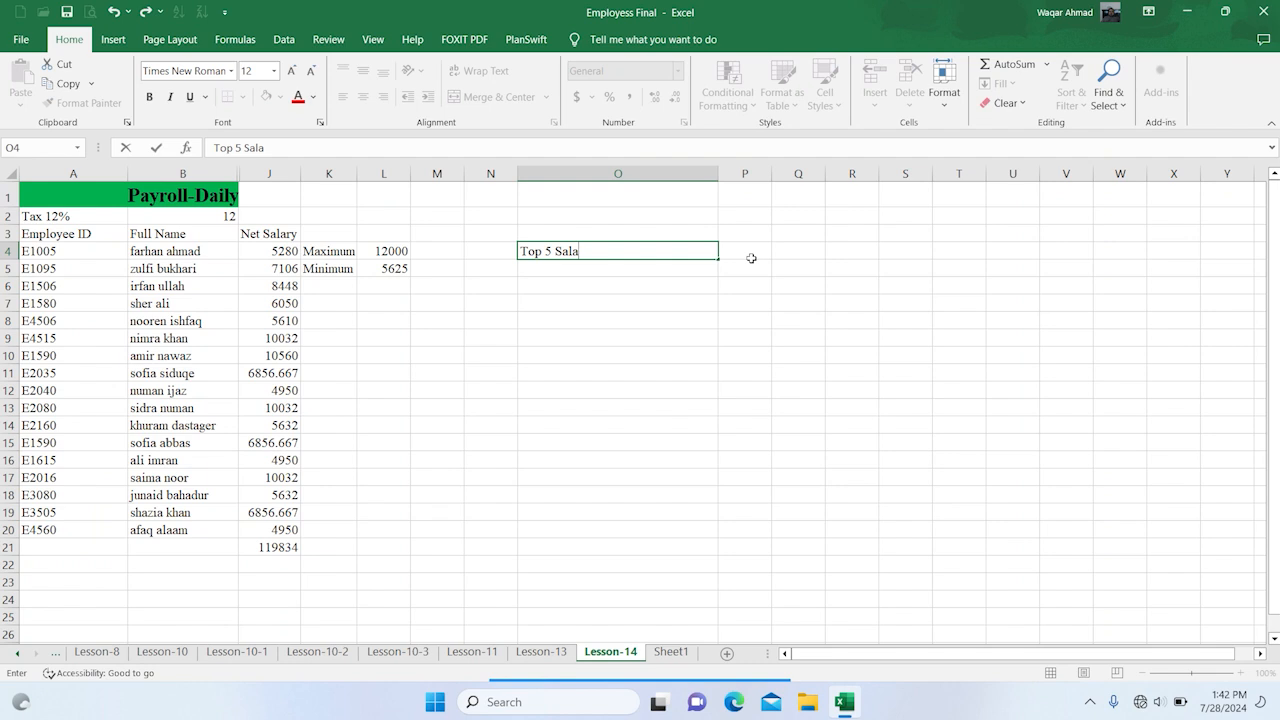
text(ie)
text(s)
key(Return)
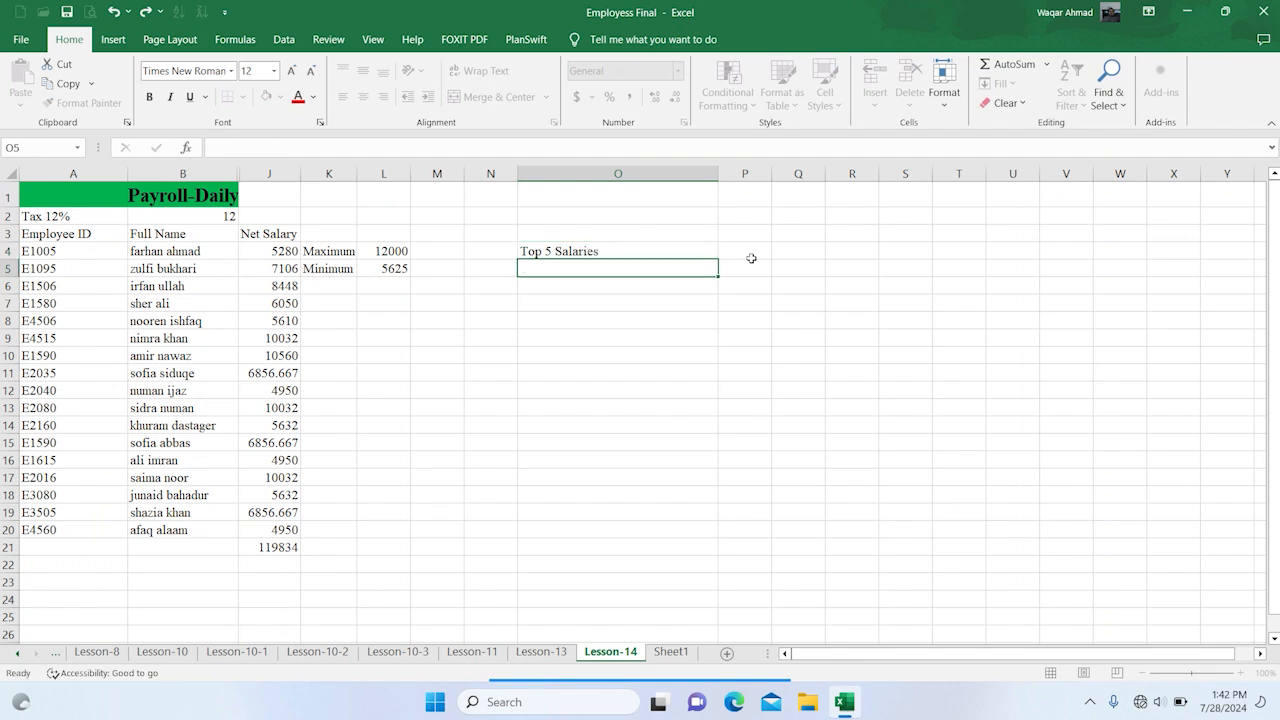
Fill cells N5:N9 with the rank numbers 1 to 5
click(508, 262)
text(1)
click(502, 268)
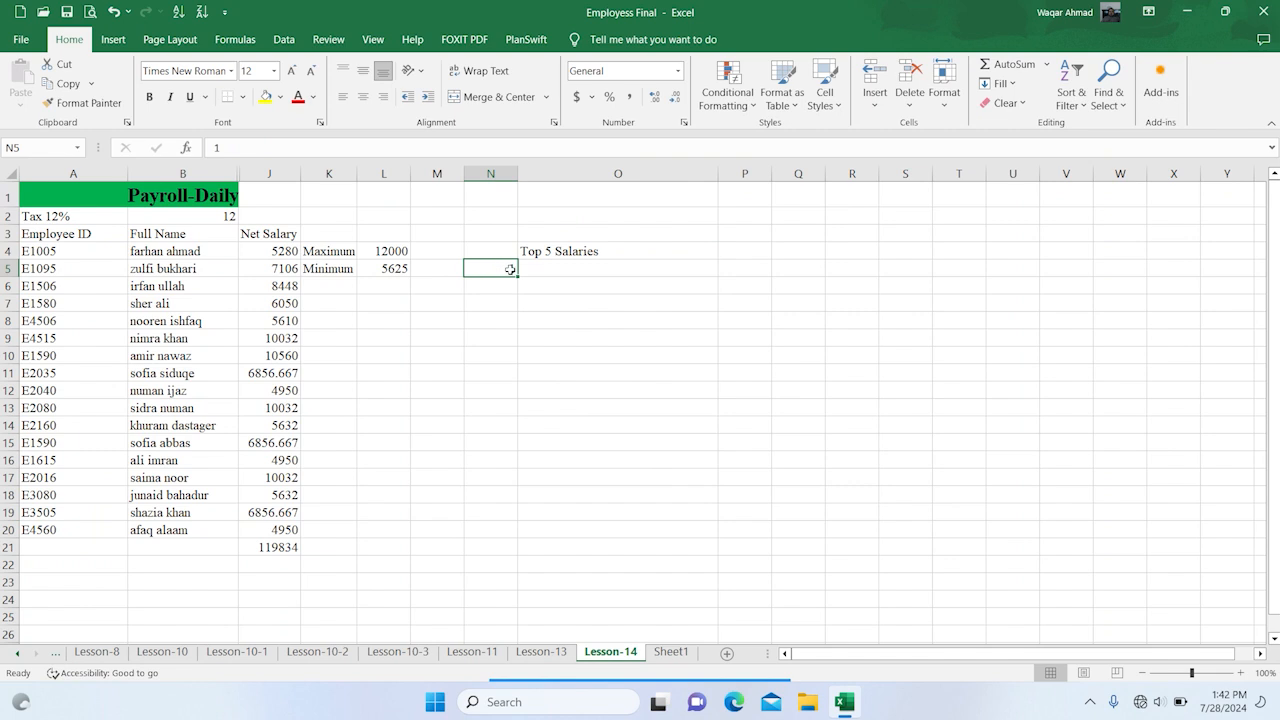
drag(515, 278, 516, 348)
Enter the heading "Low 5 Salaries" in cell O11
click(658, 368)
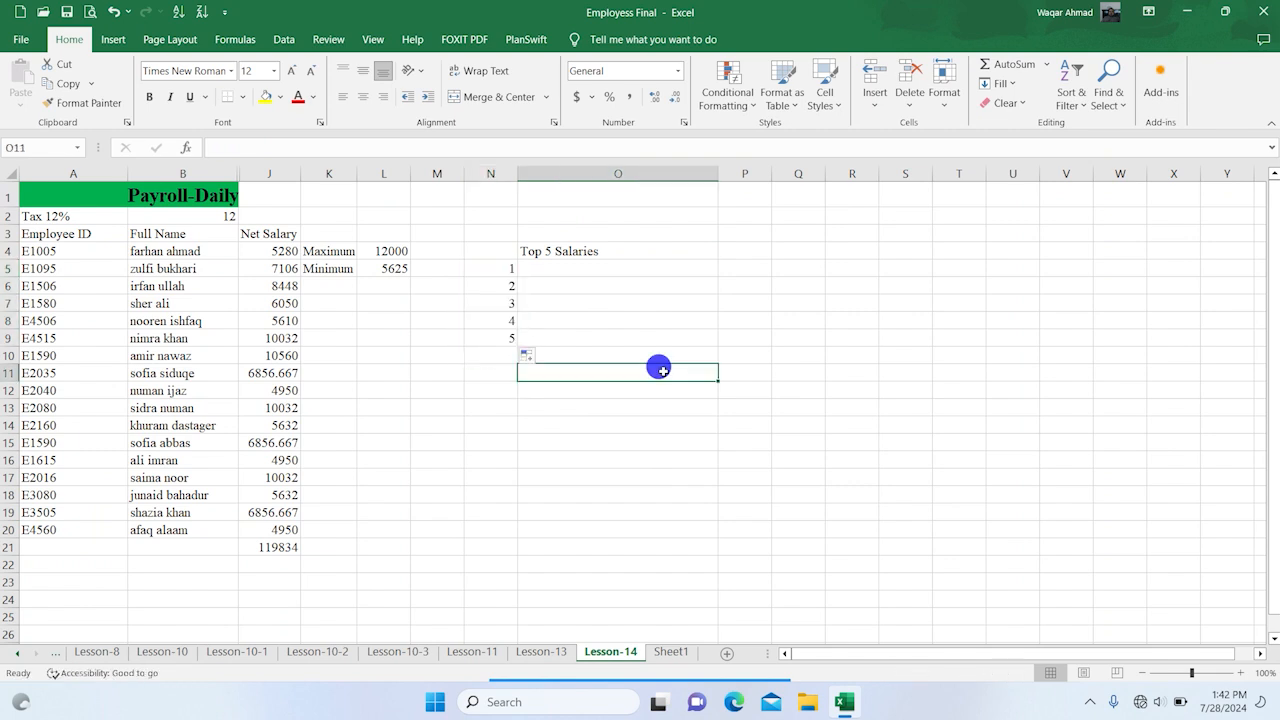
text(LO)
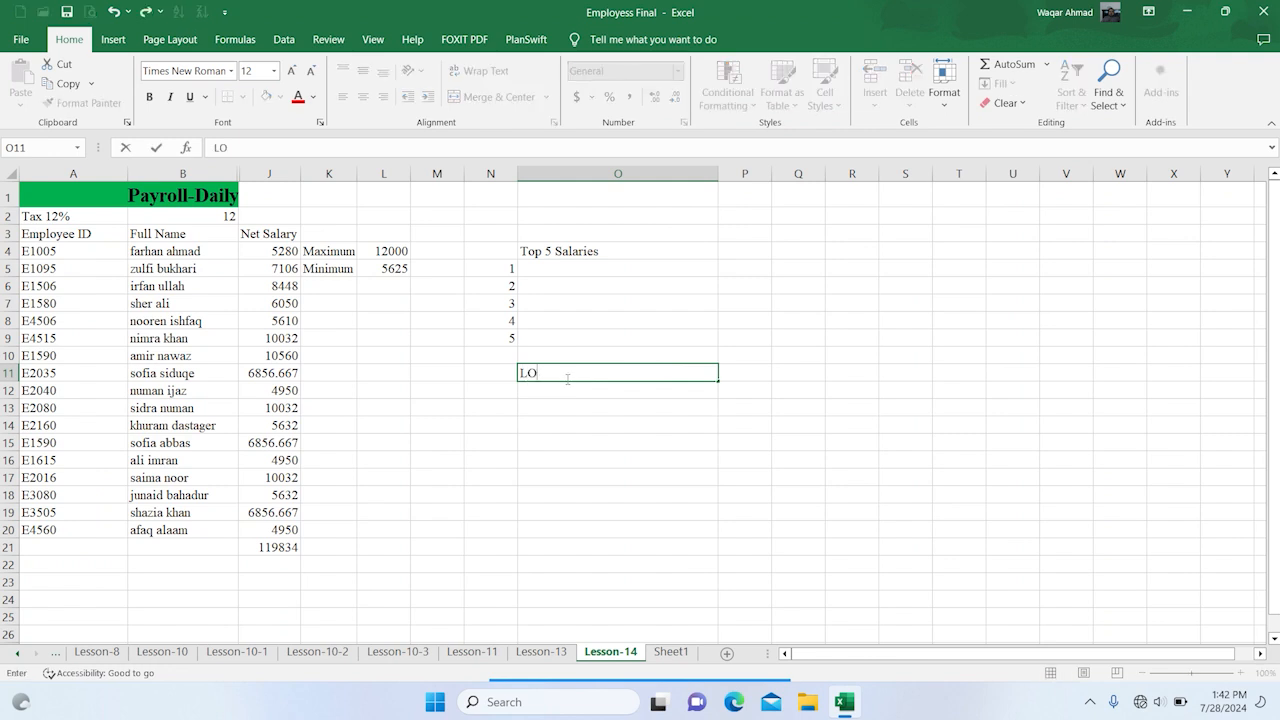
key(BackSpace)
text(ow 5 Salaries)
key(Return)
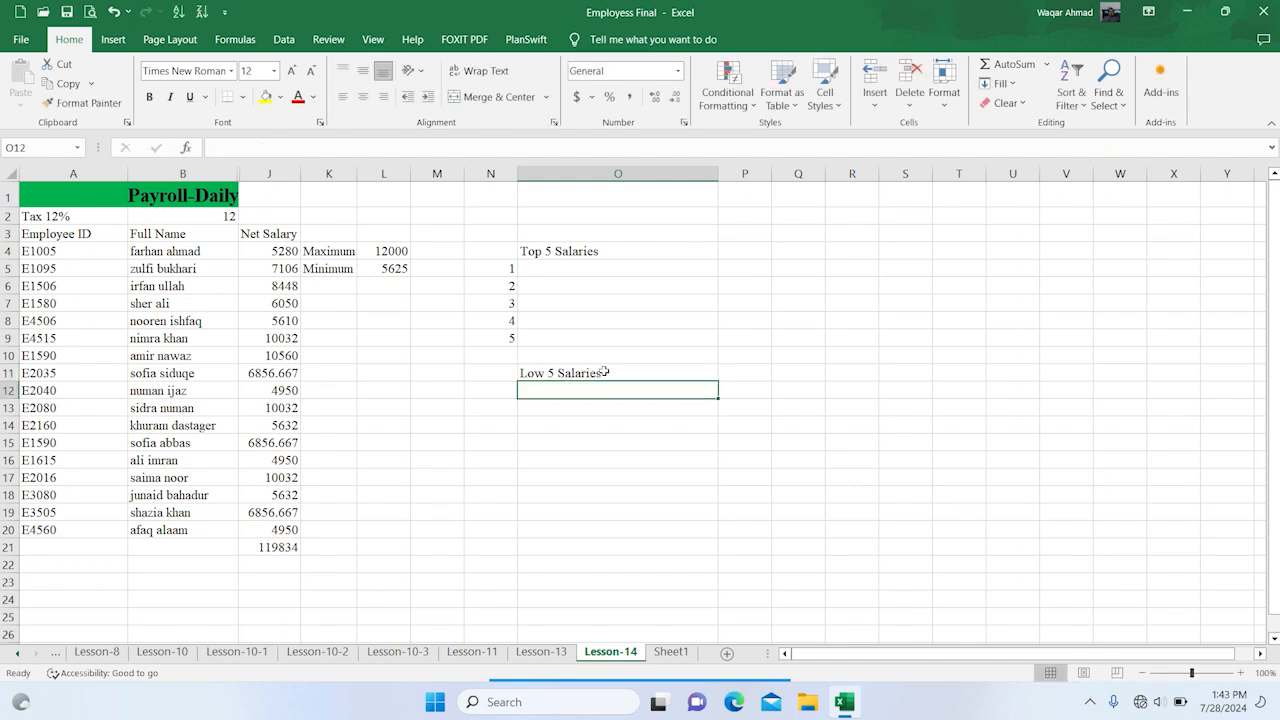
Fill cells N12:N16 with the rank numbers 1 to 5 beside the Low 5 Salaries block
key(Left)
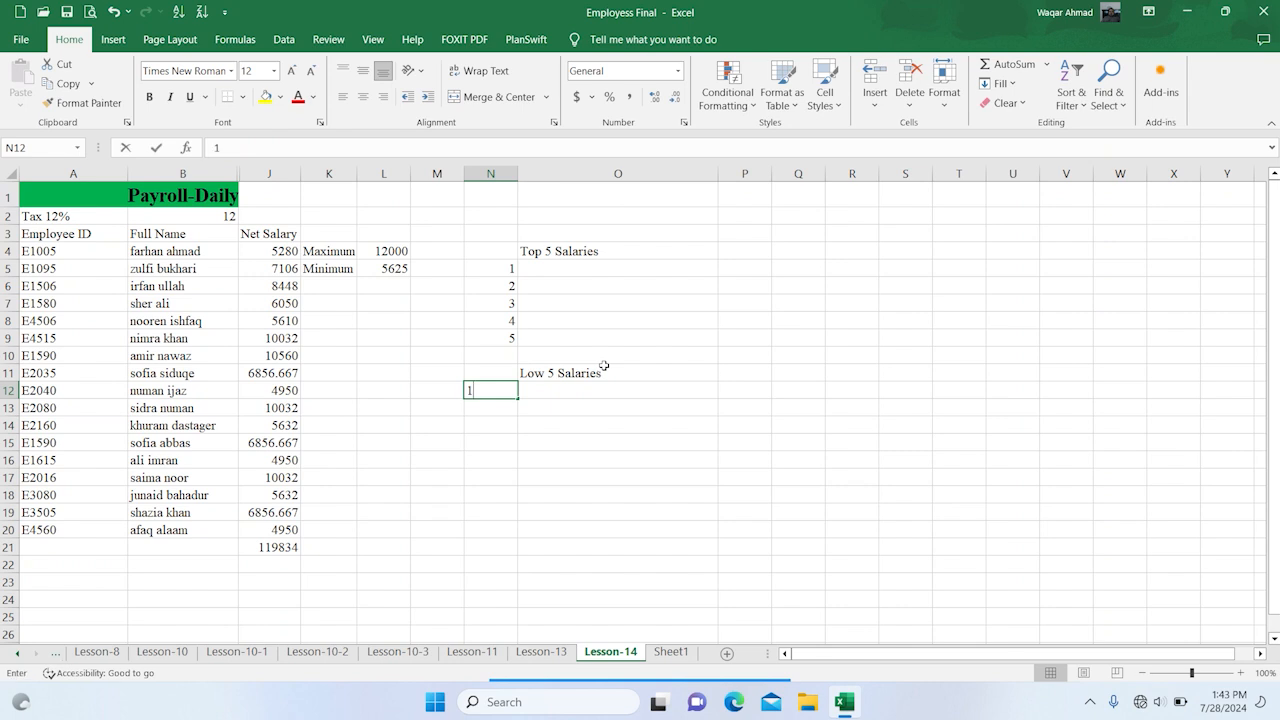
text(1)
click(557, 419)
click(500, 390)
drag(518, 398, 510, 464)
click(690, 426)
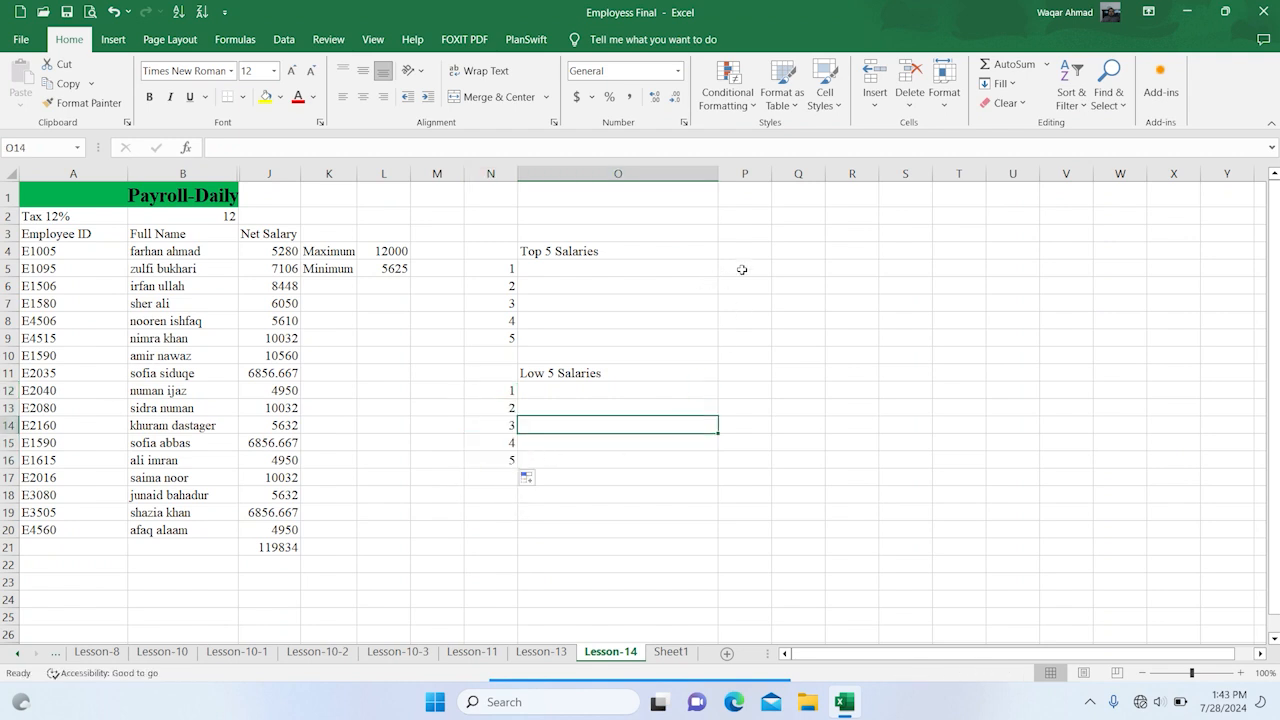
Widen column P to about three times its default width
drag(769, 163, 879, 174)
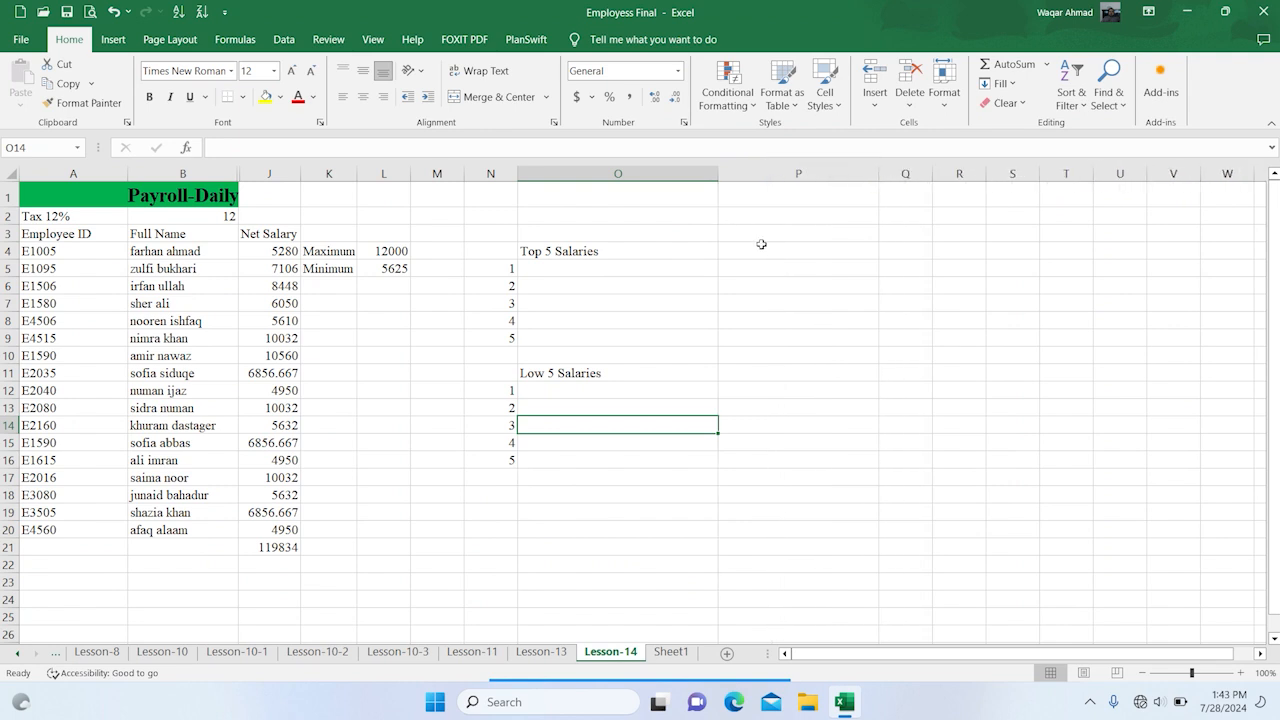
click(773, 245)
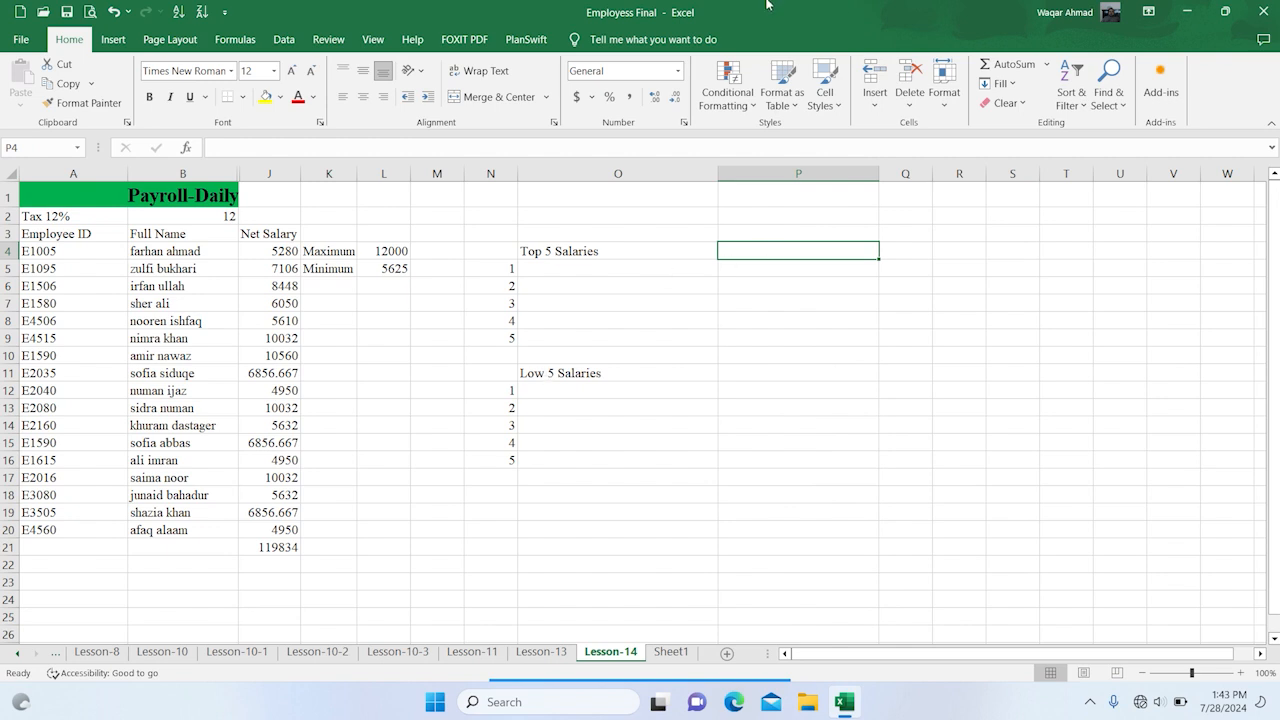
click(777, 253)
text(Top 5)
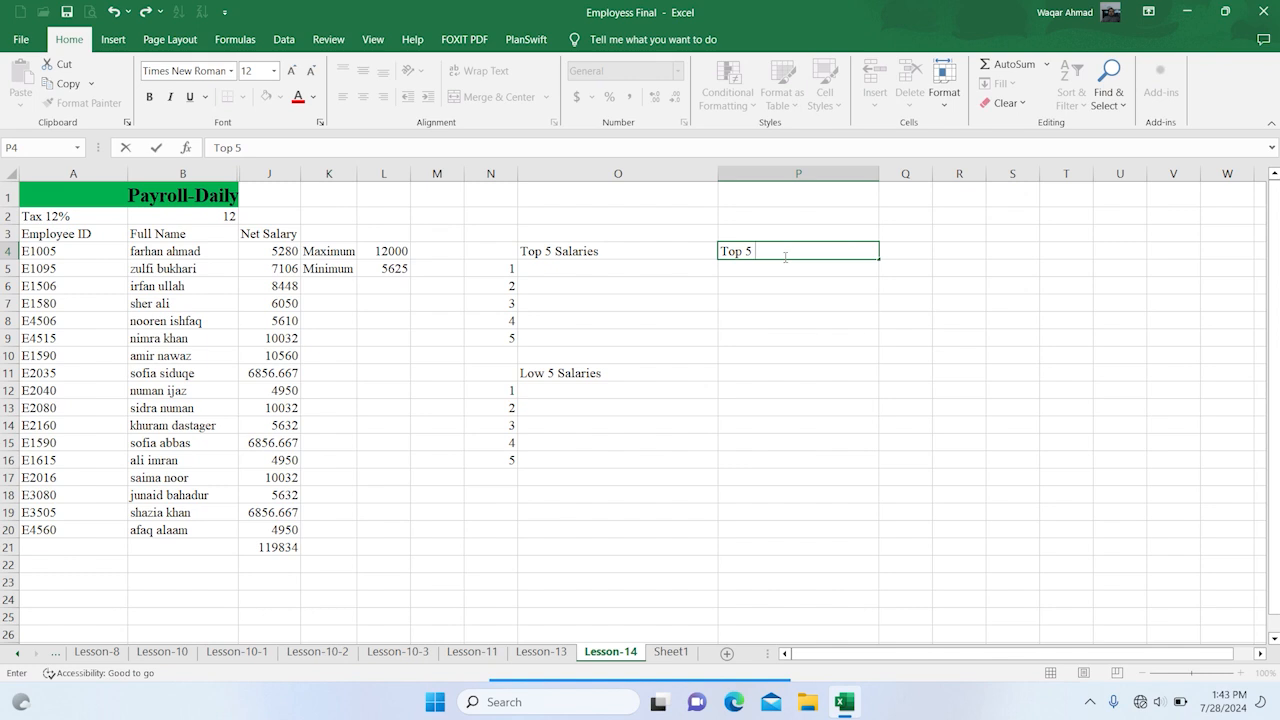
key(Escape)
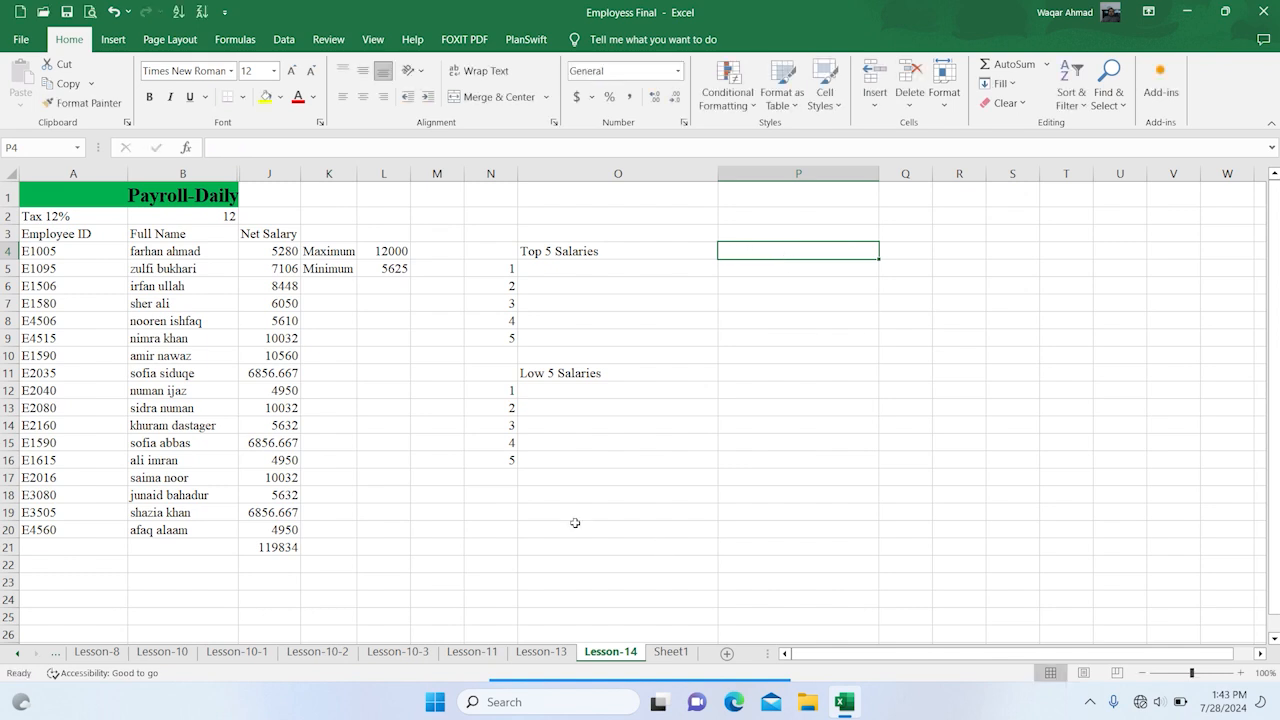
Enter the heading "Top 5 Earners" in cell P4
click(766, 251)
text(Top)
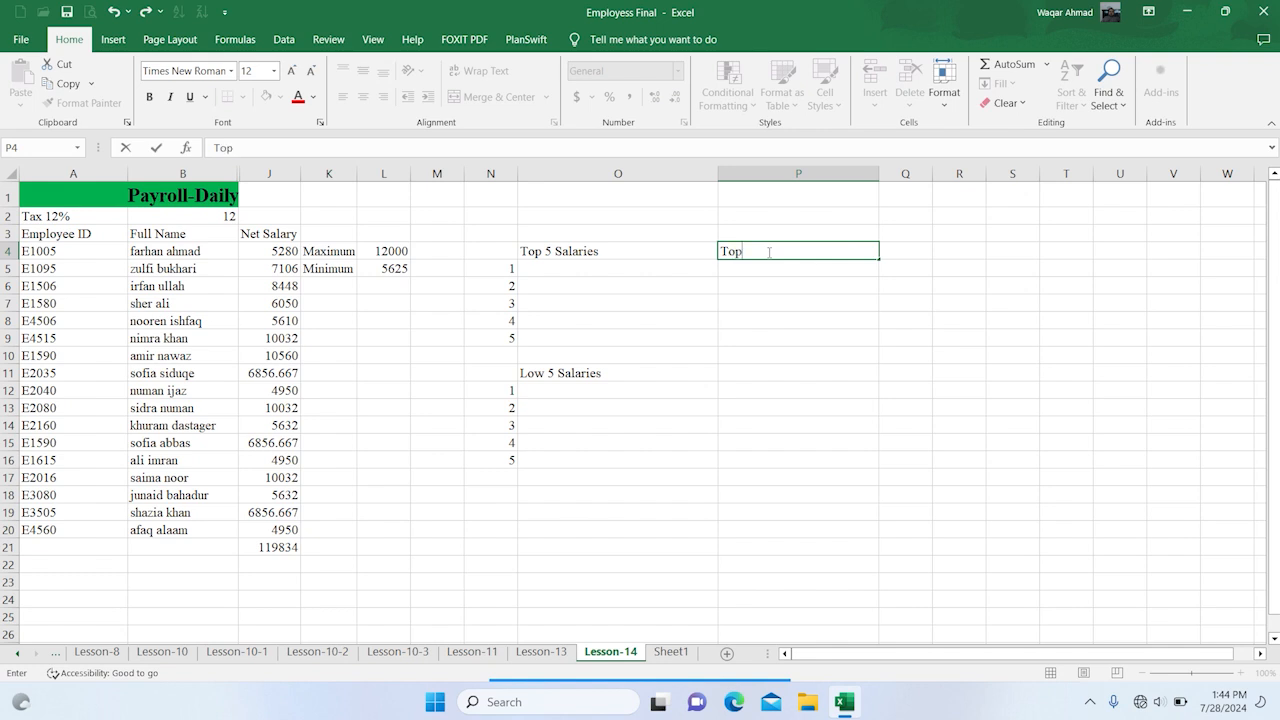
text( 5)
text(Earners)
key(Return)
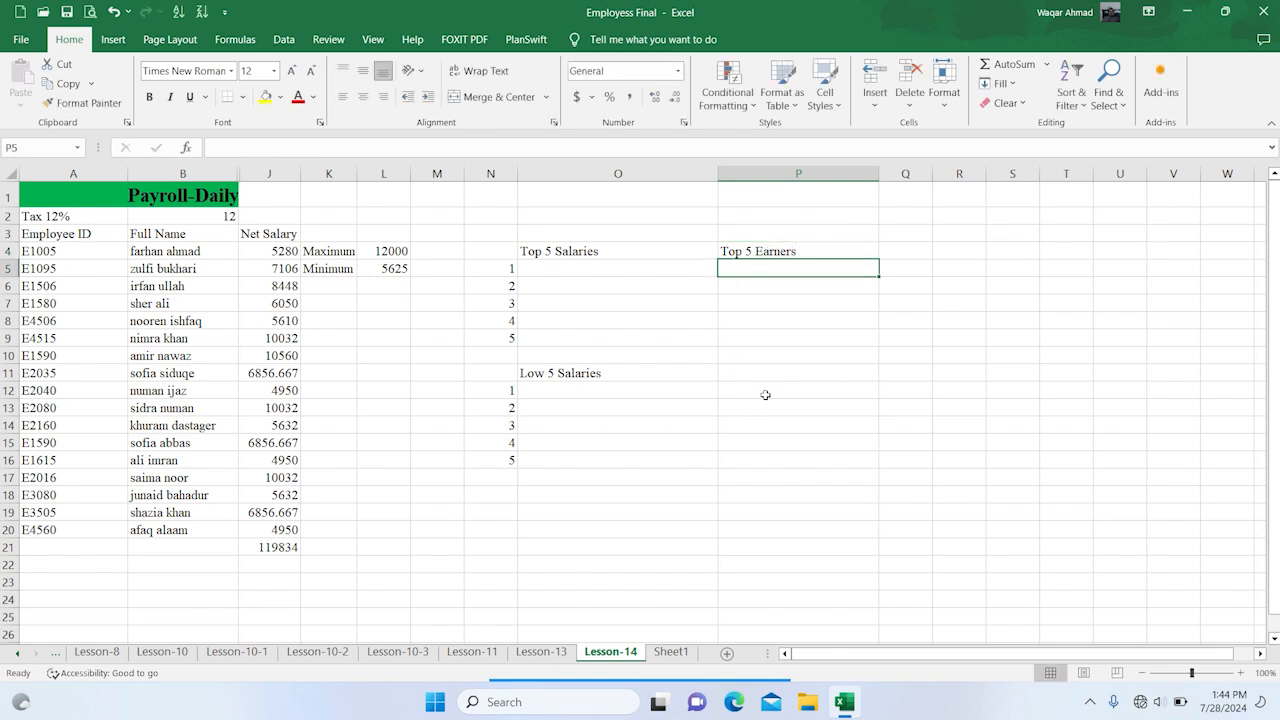
Enter the heading "Lowist 5 Earners" in cell P11
click(792, 369)
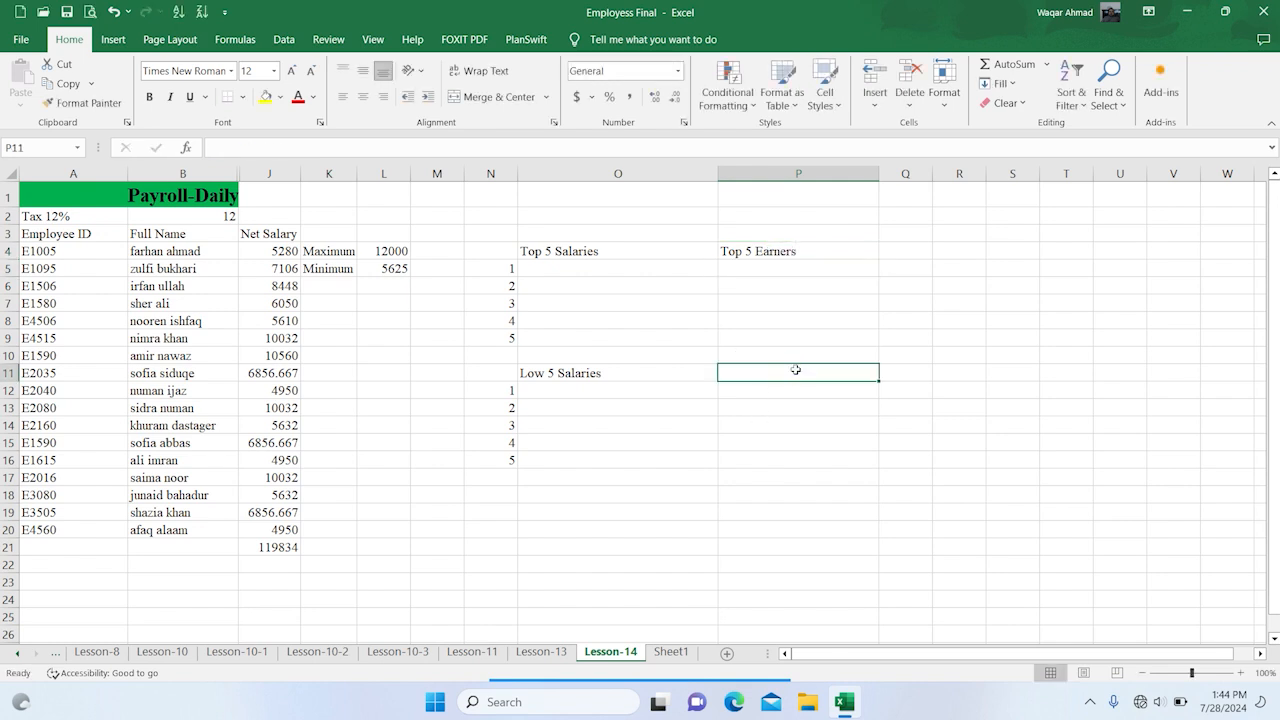
text(L)
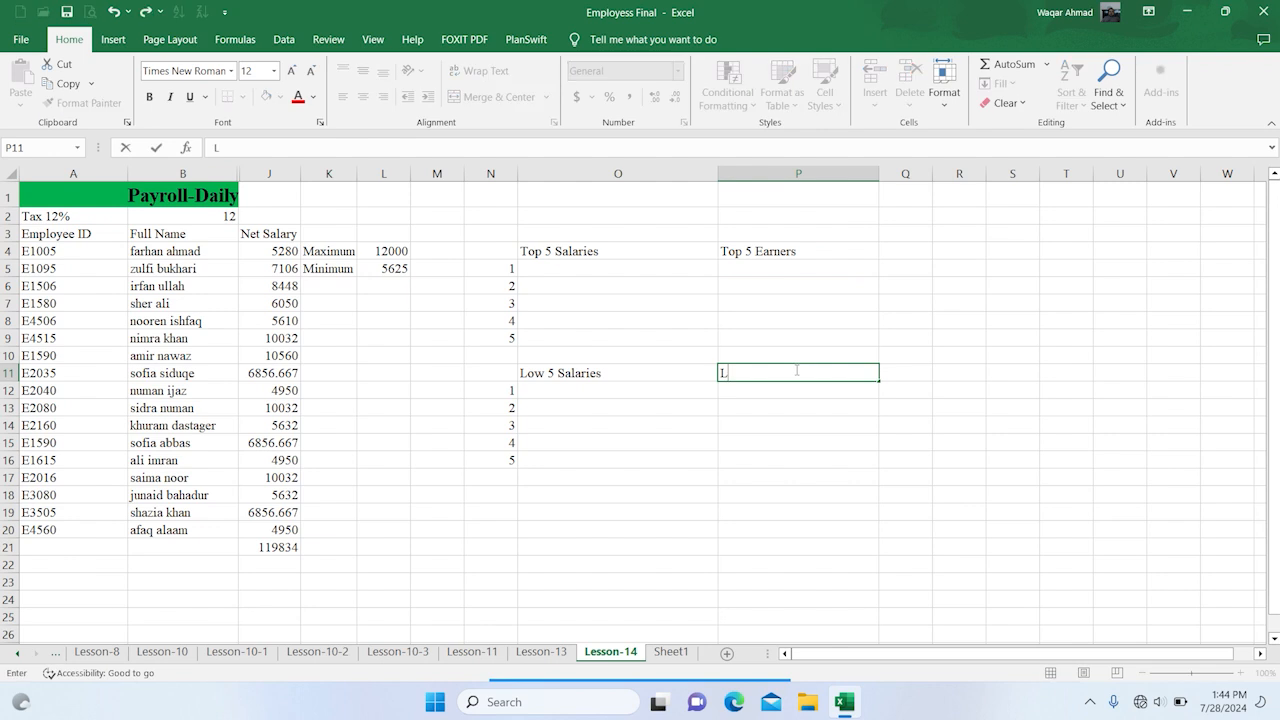
text(owi)
text(st 5 Earners)
key(Return)
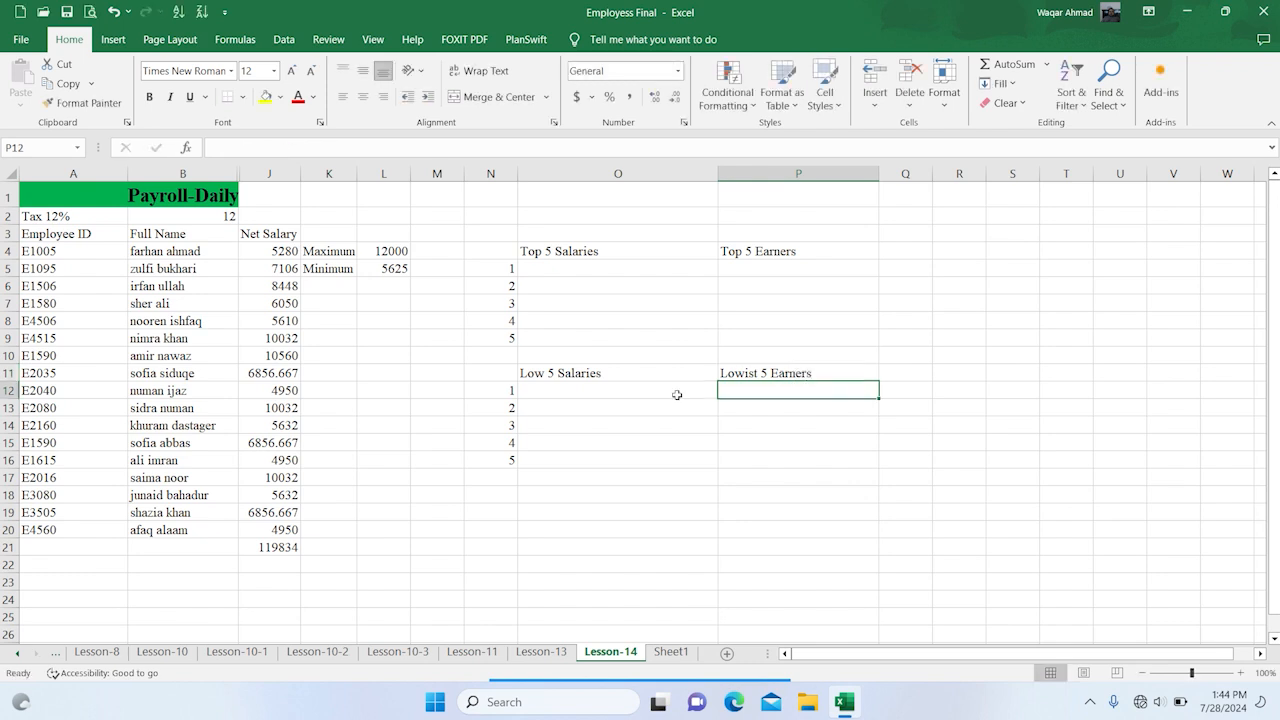
Enter the formula =LARGE(J4:J20,N5) in cell O5 to return the highest net salary
click(573, 267)
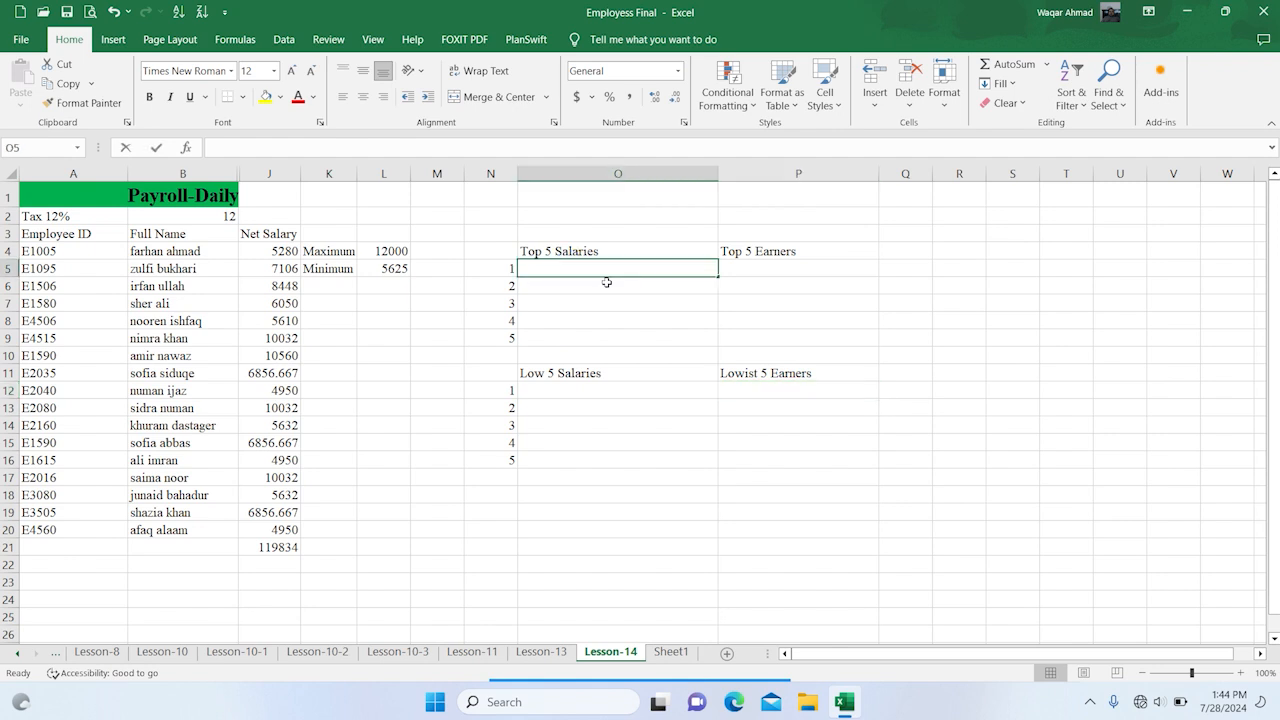
text(=large)
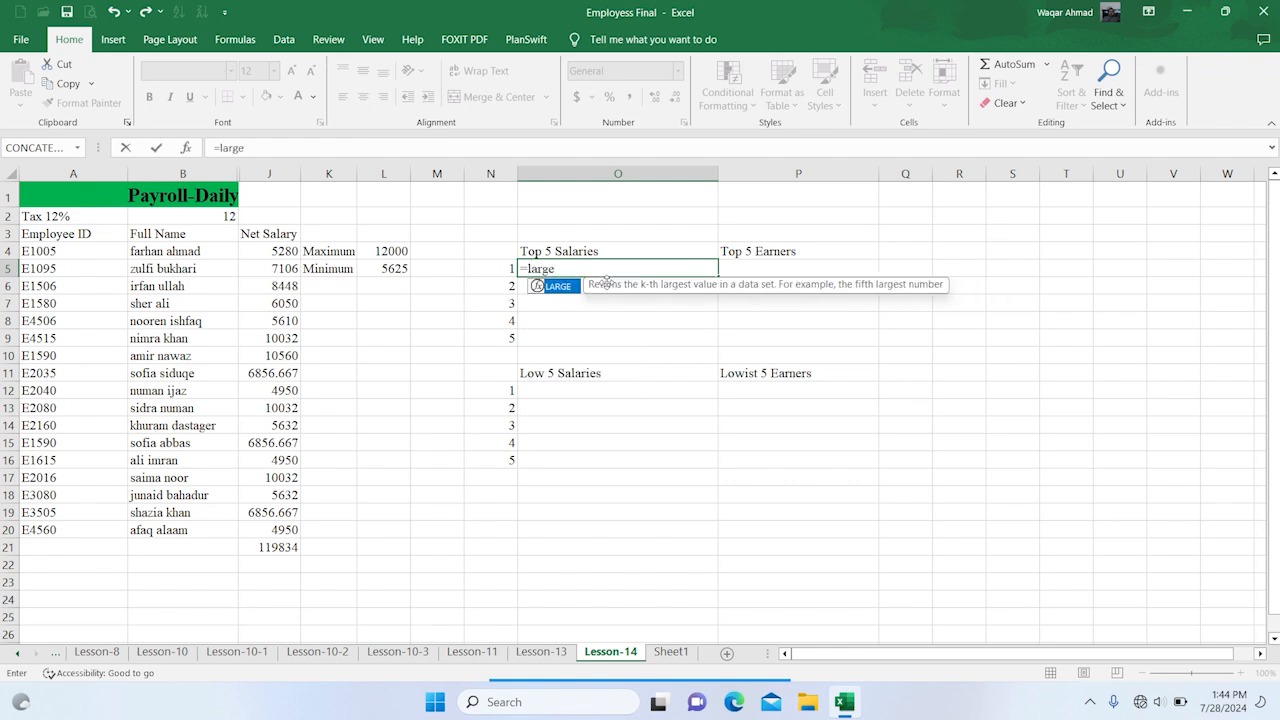
text(()
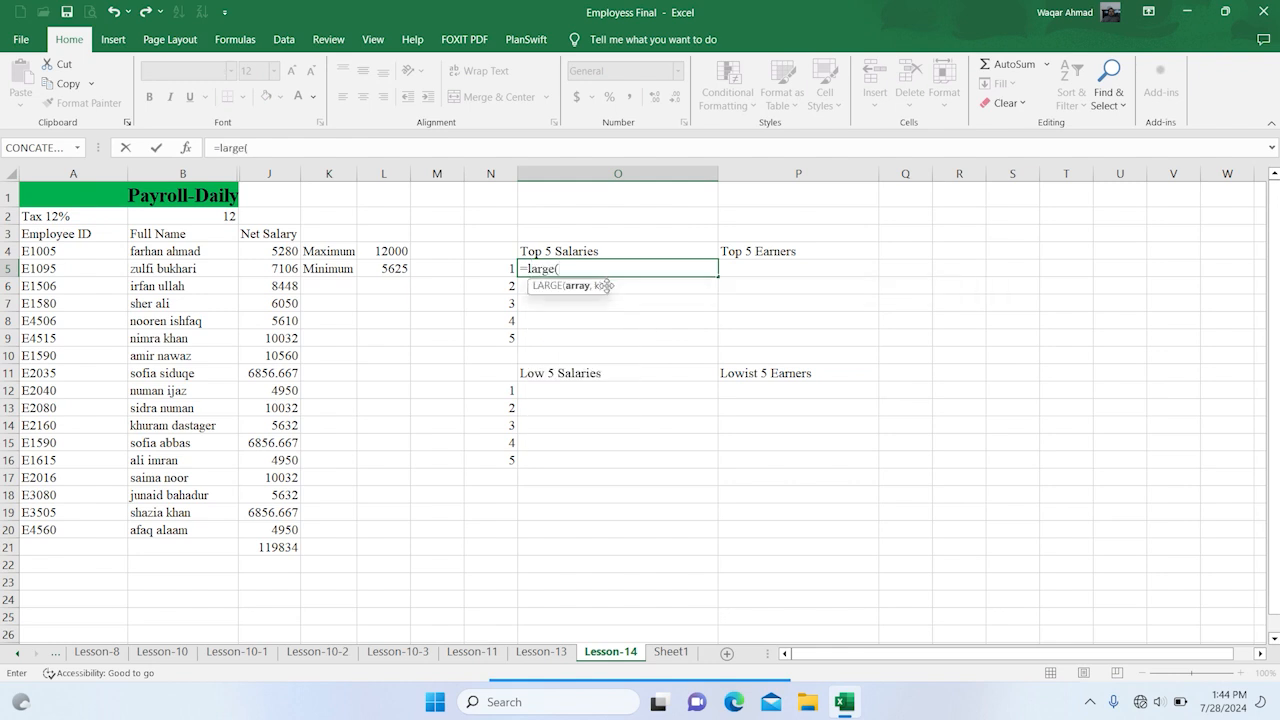
click(273, 254)
drag(273, 254, 264, 527)
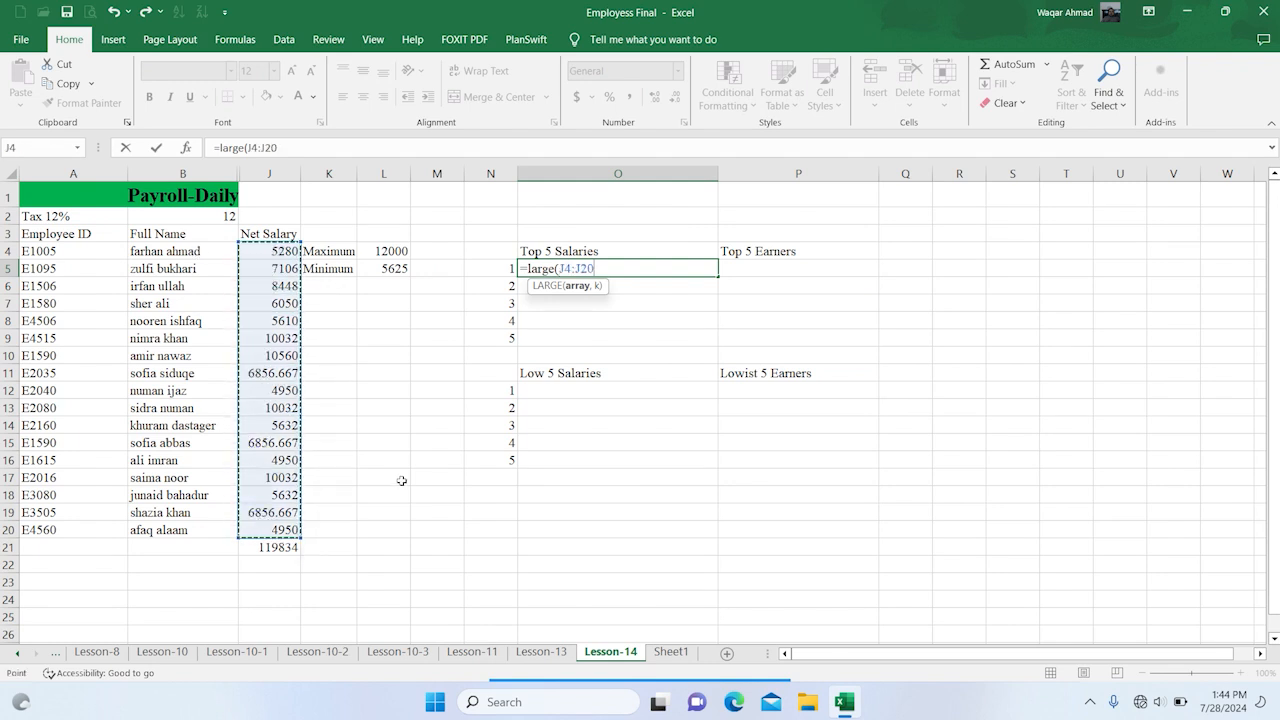
text(,)
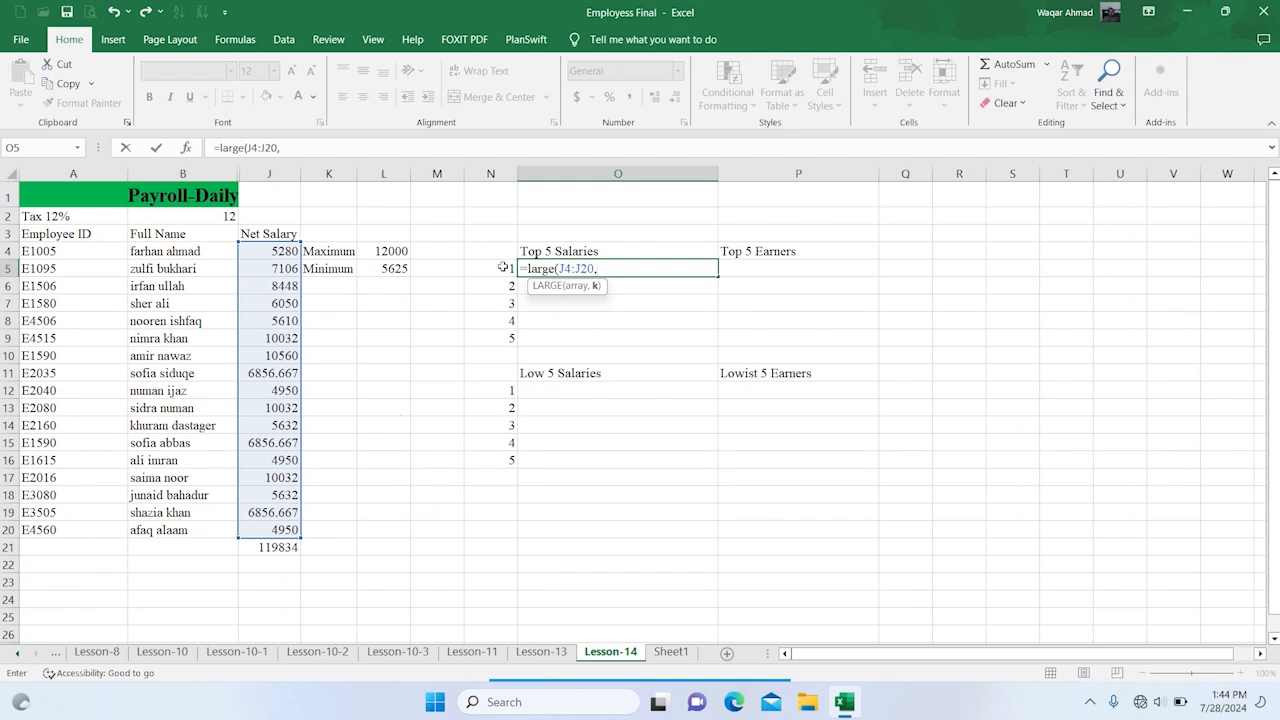
click(503, 267)
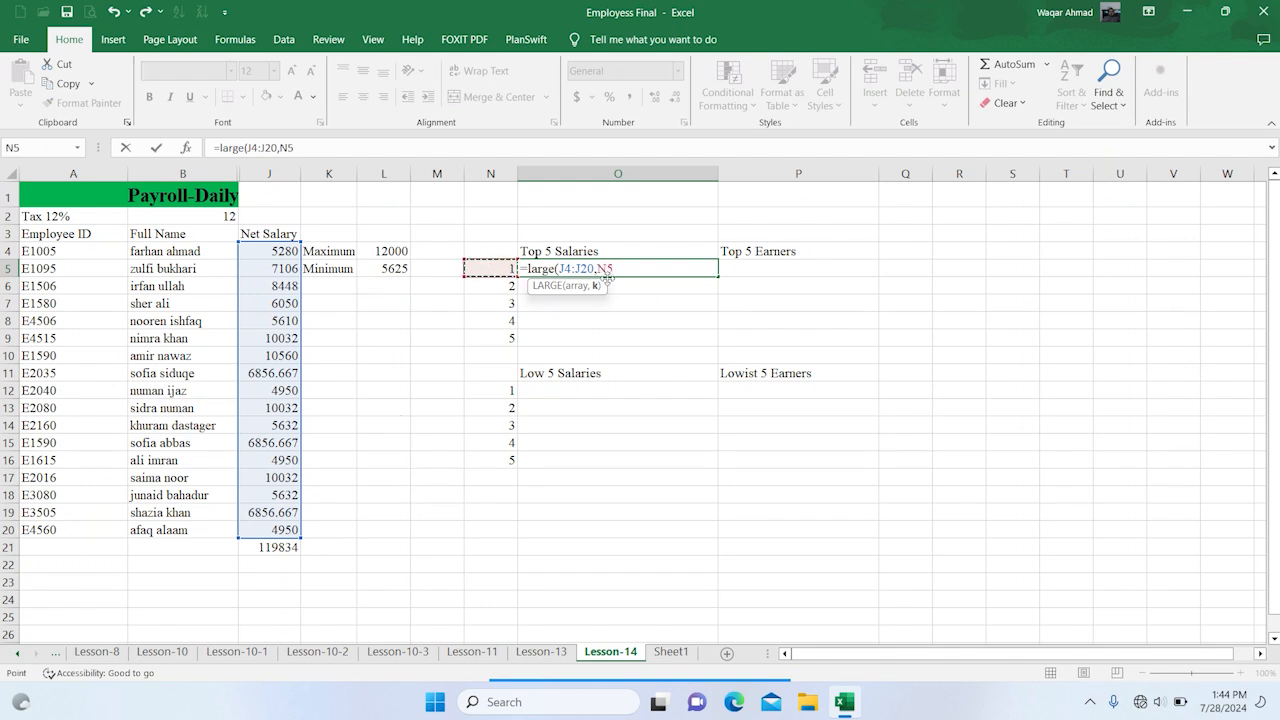
text())
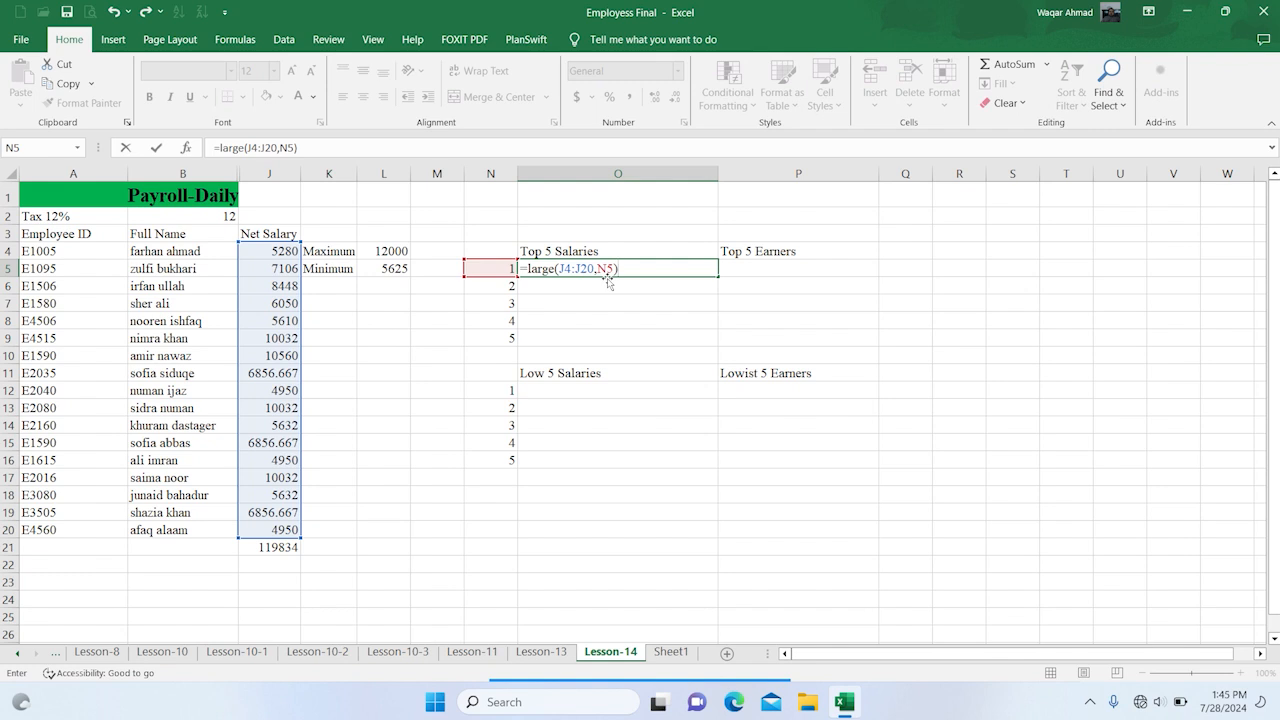
key(Return)
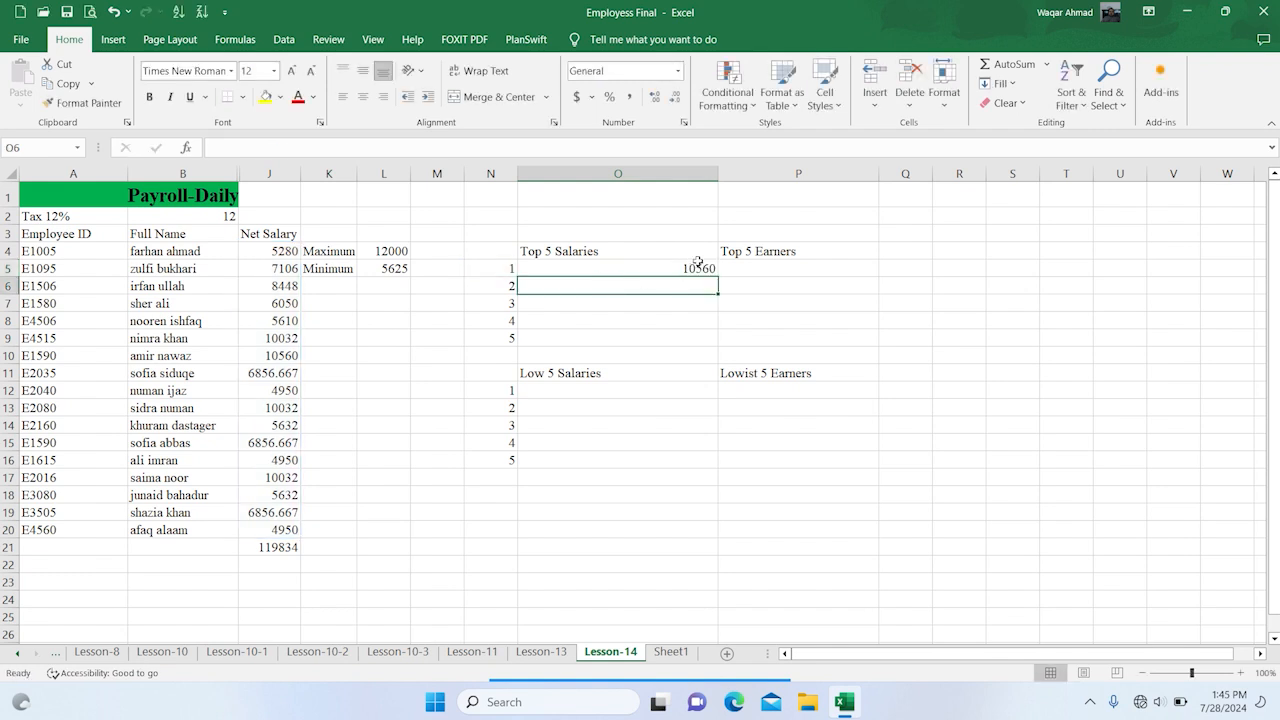
Make the J4:J20 range in the LARGE formula of cell O5 absolute, as $J$4:$J$20
click(662, 267)
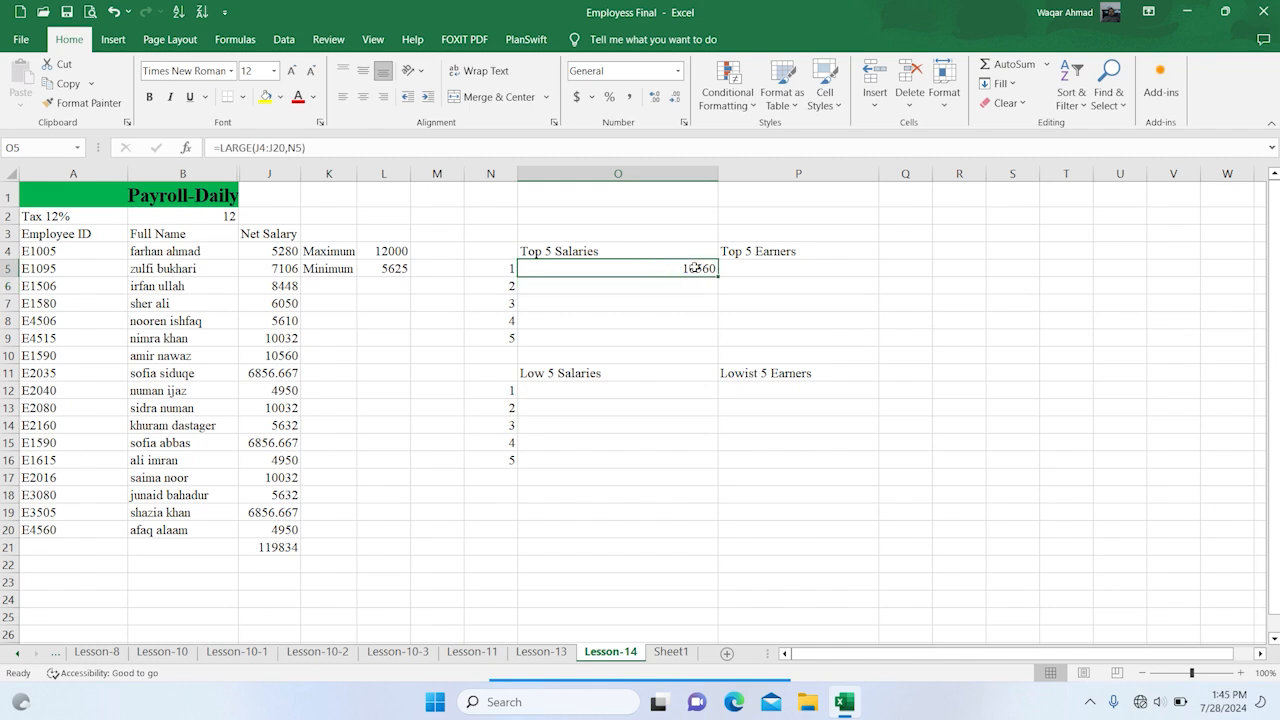
double_click(695, 268)
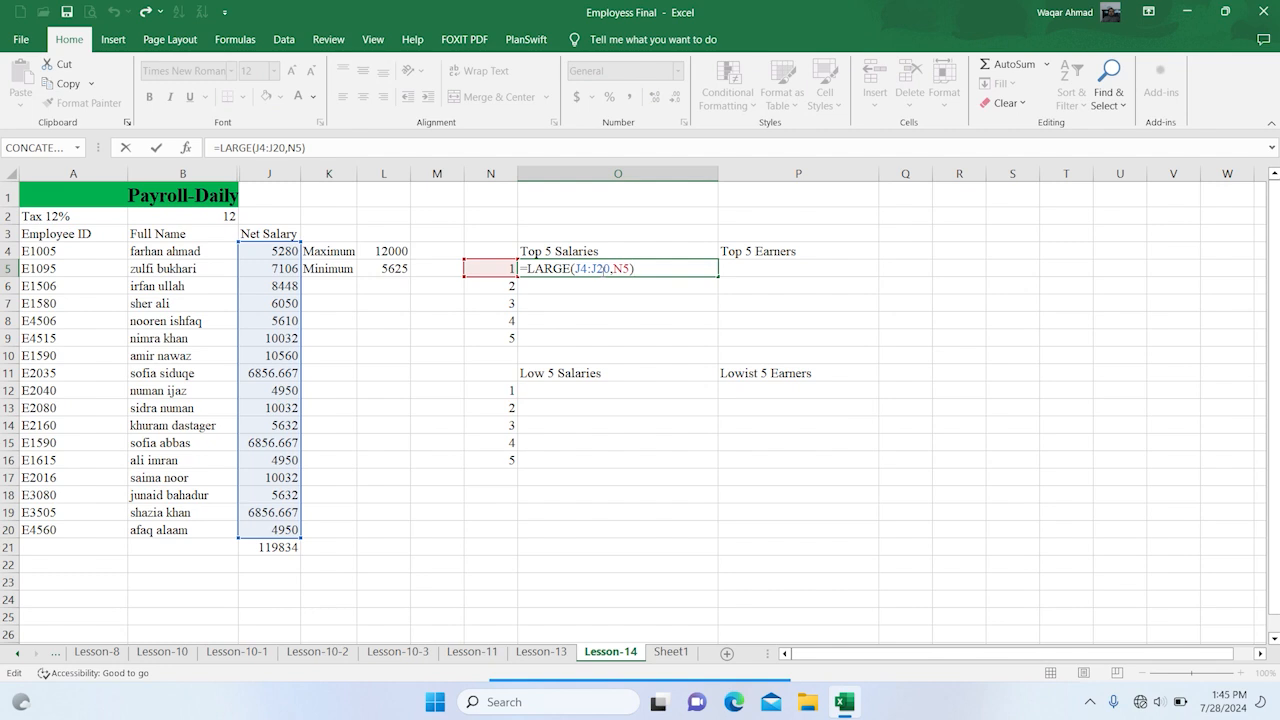
drag(576, 268, 611, 268)
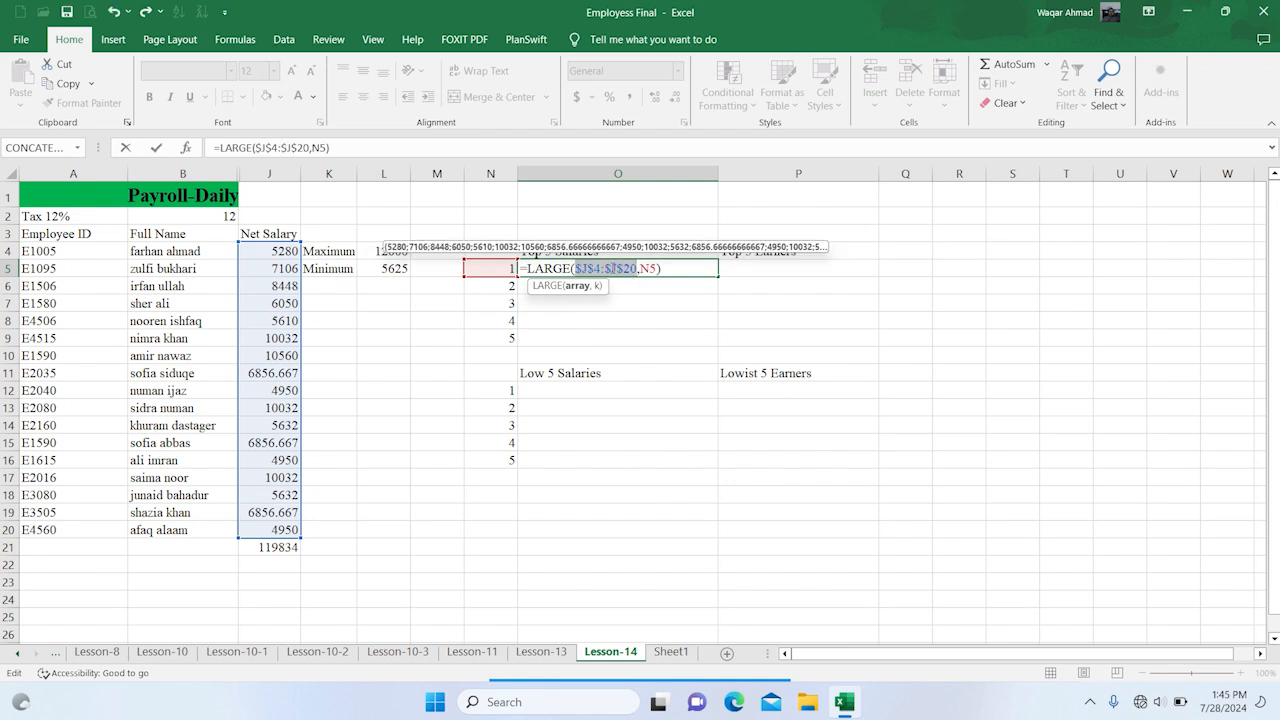
key(Return)
Fill the LARGE formula from O5 down to O9 to list the five highest net salaries
click(679, 264)
drag(717, 277, 715, 344)
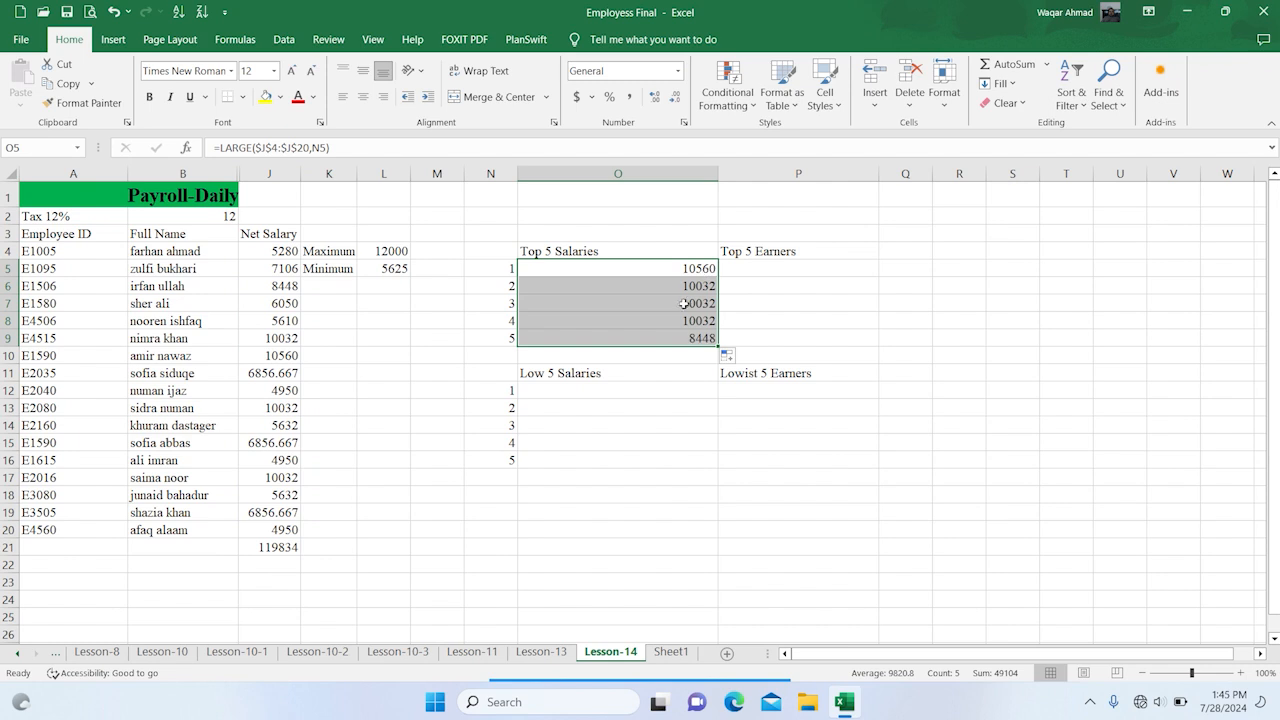
double_click(708, 303)
click(800, 305)
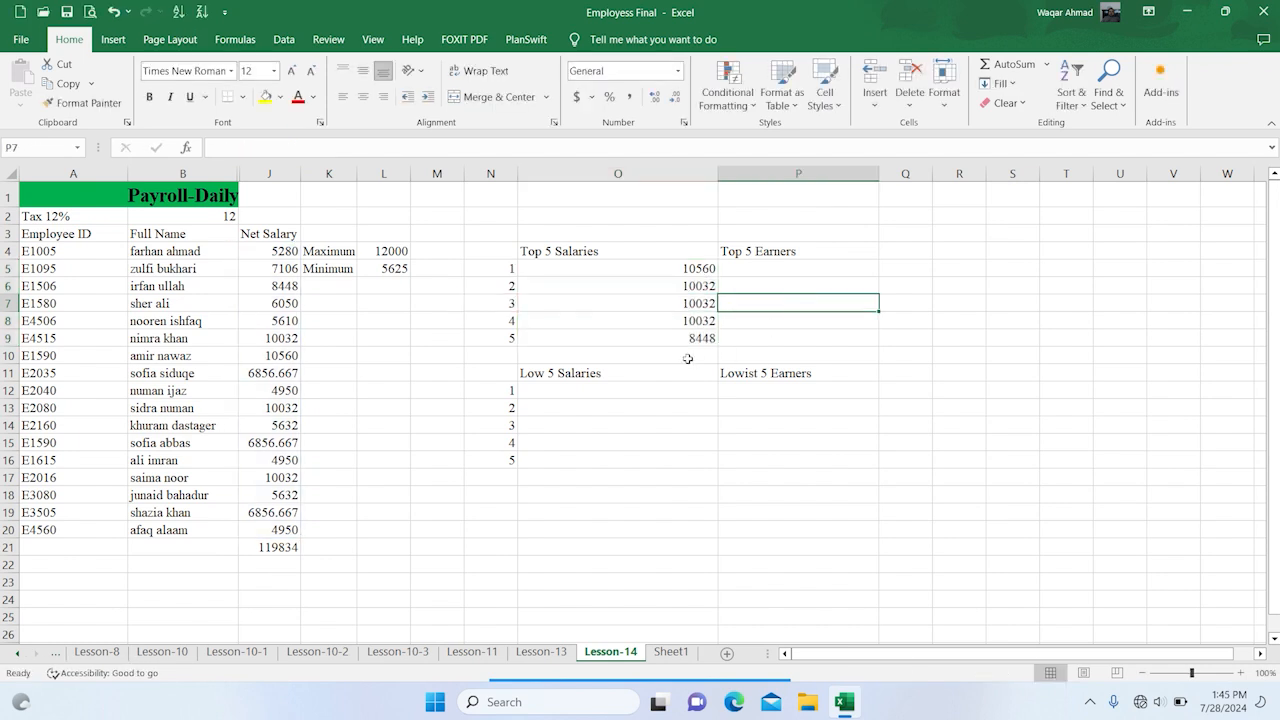
Enter the formula =SMALL(B4:B20,N12) in cell O12 under the Low 5 Salaries heading
click(667, 388)
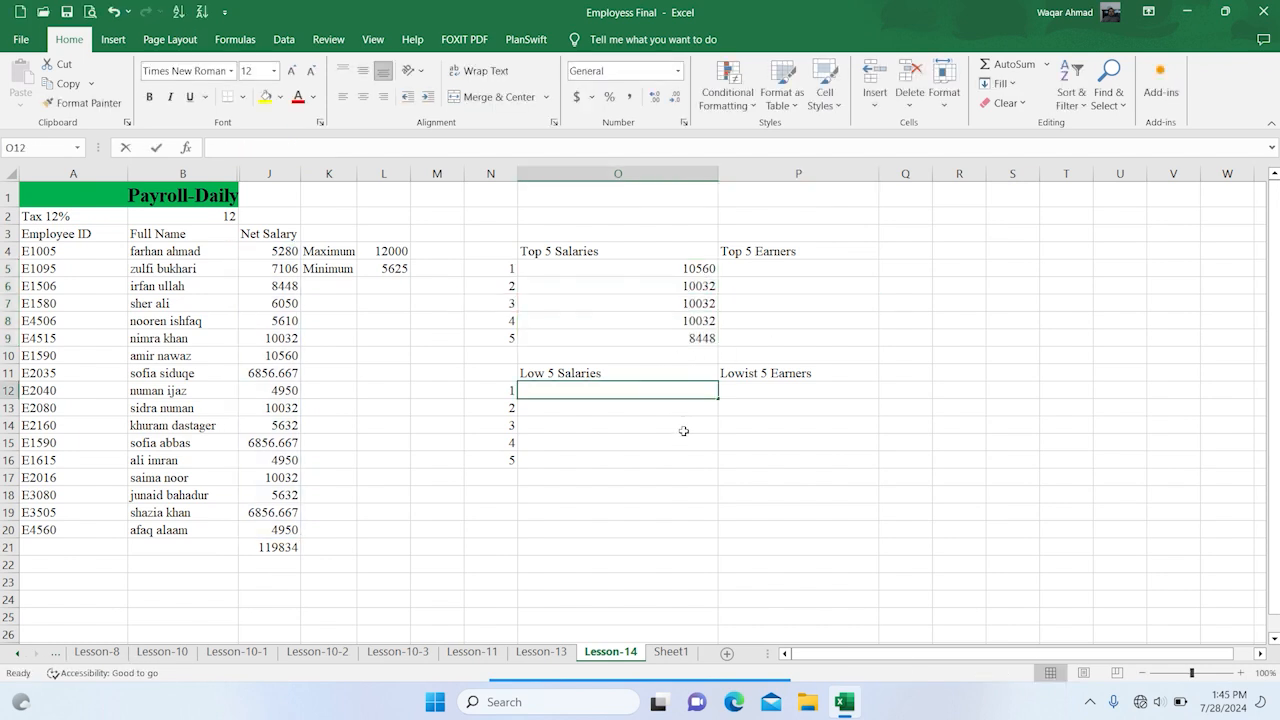
text(=small)
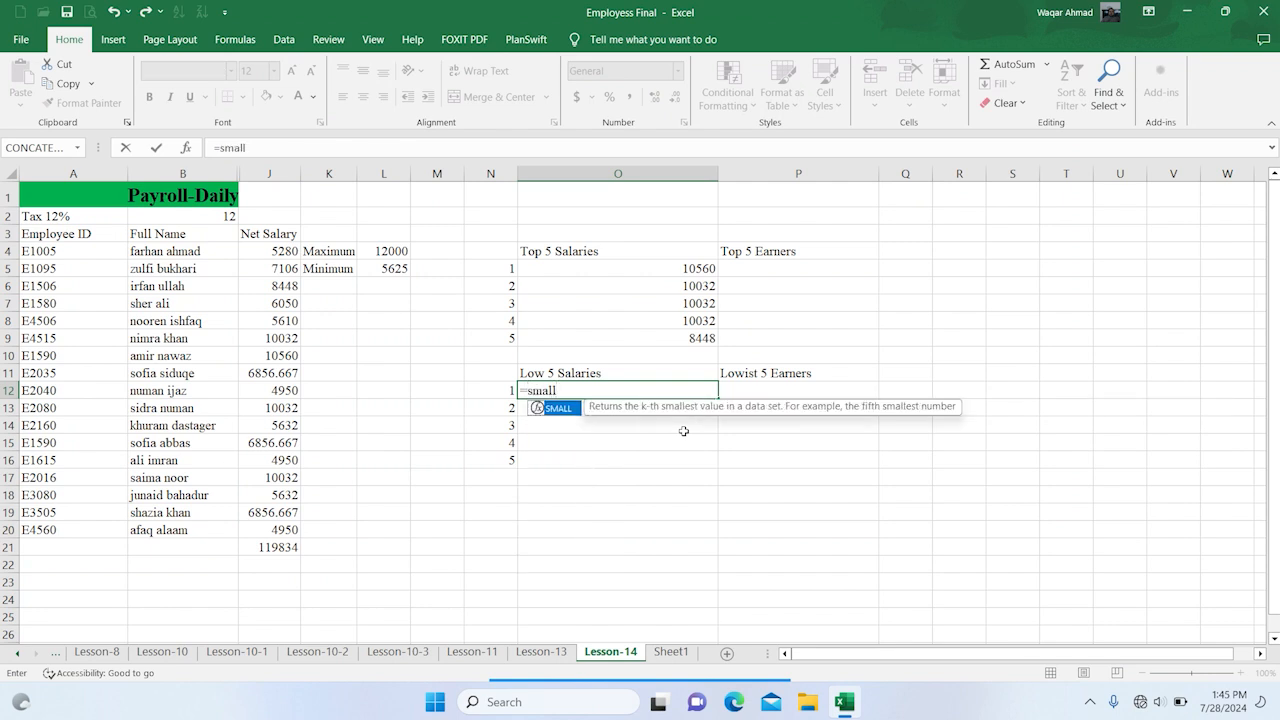
text(()
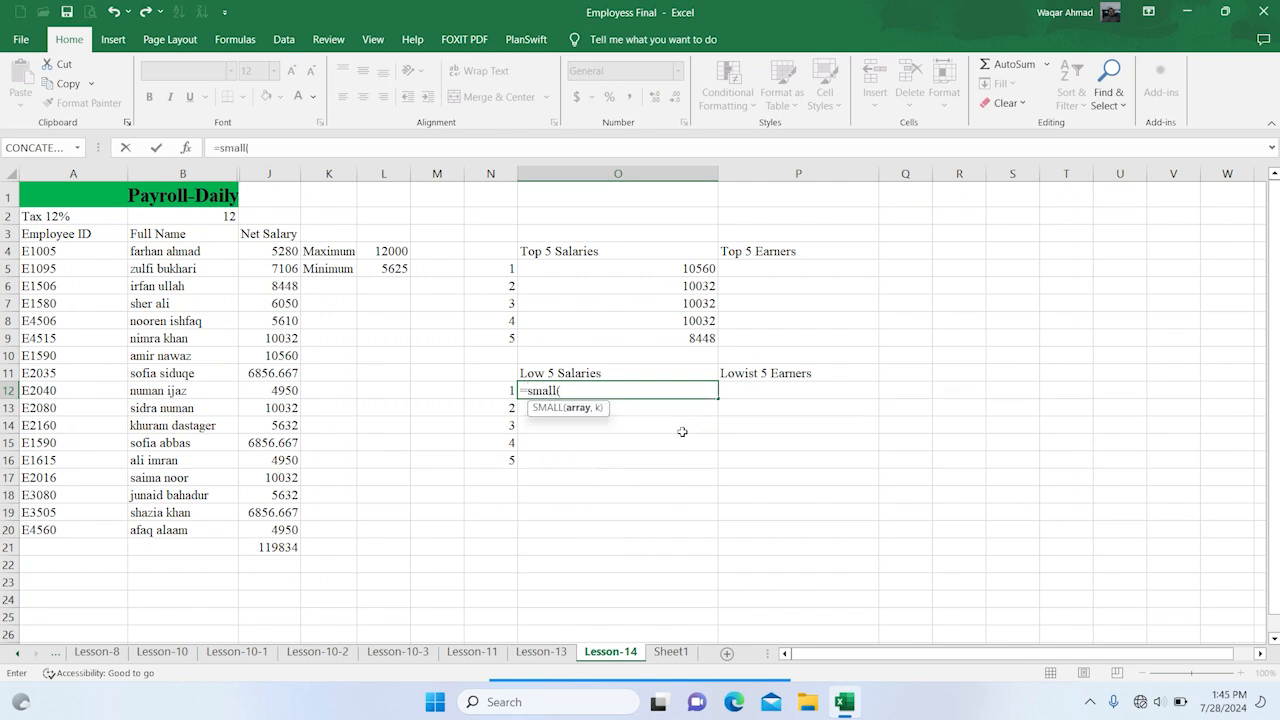
drag(198, 253, 169, 530)
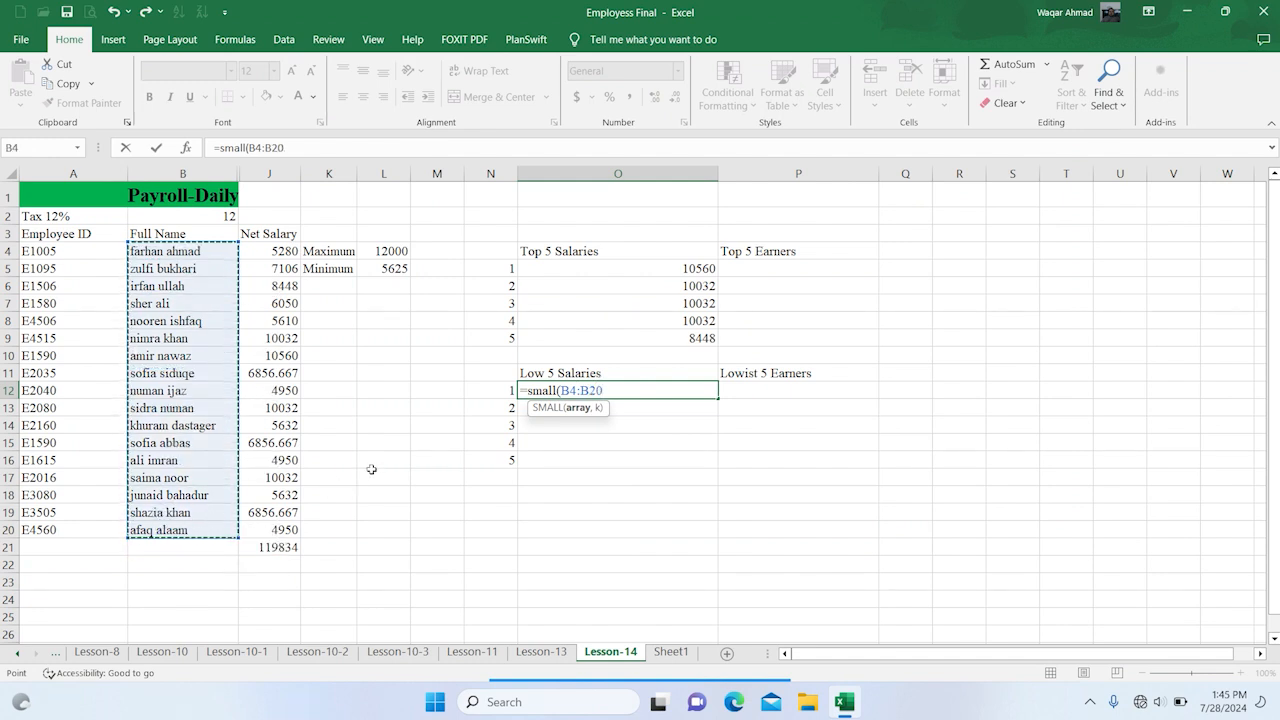
text(,)
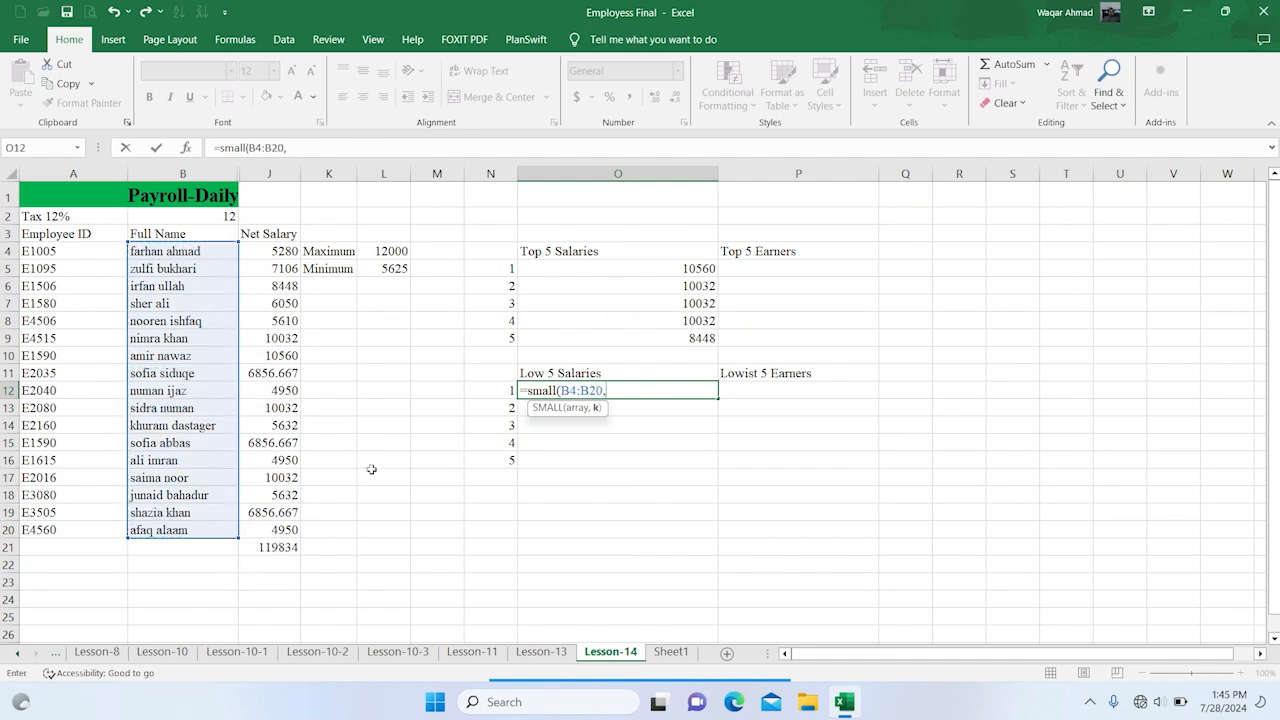
click(497, 392)
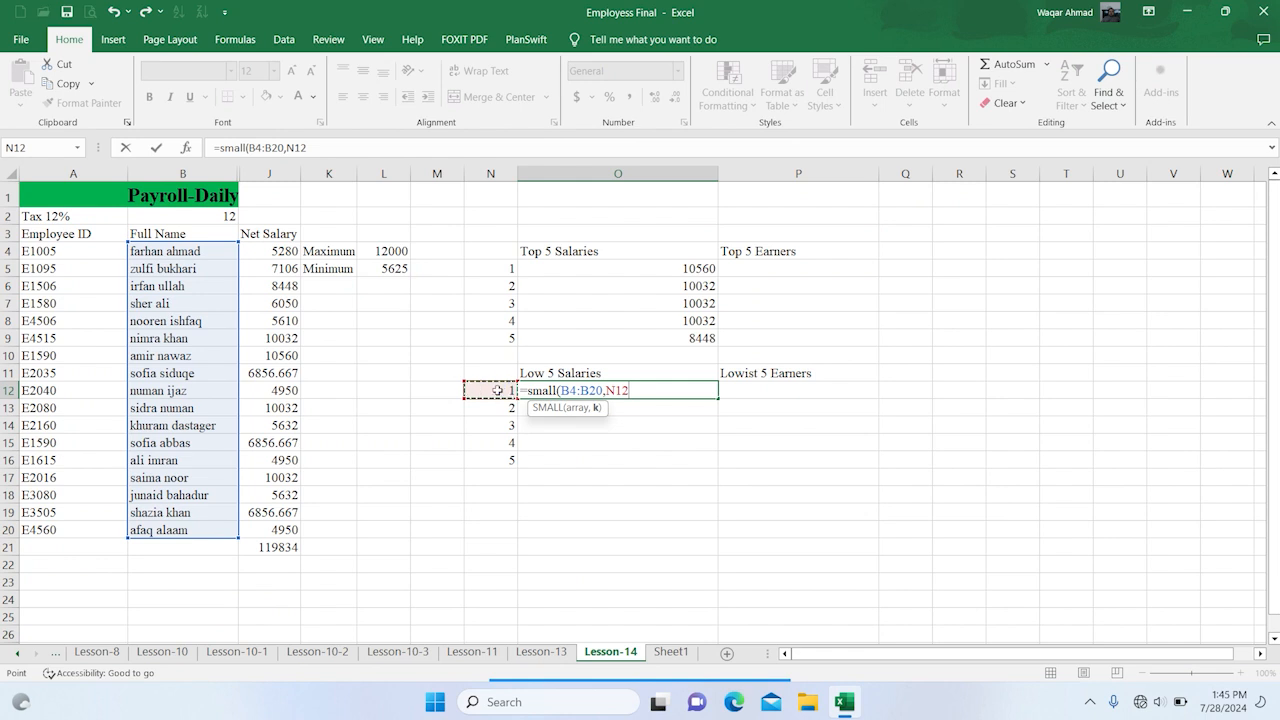
text())
key(Return)
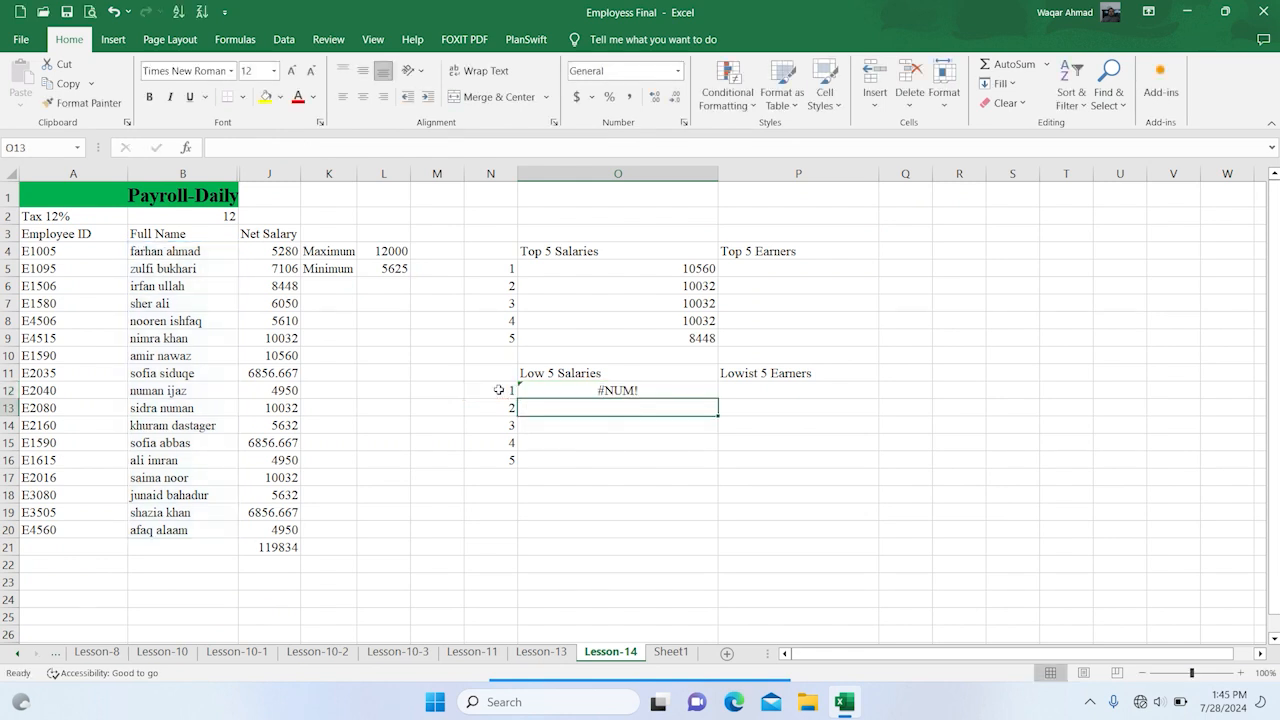
Change the array of the SMALL formula in O12 to the net salary range J4:J20
double_click(590, 390)
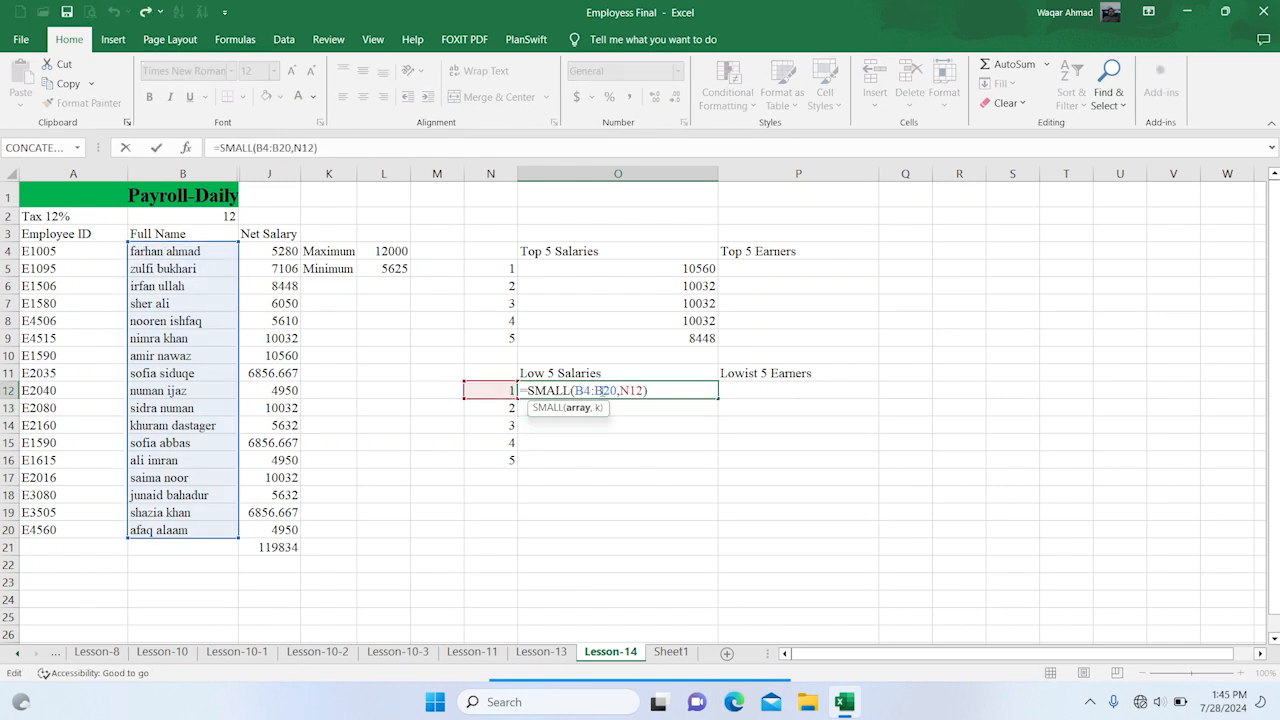
drag(237, 268, 263, 274)
key(Return)
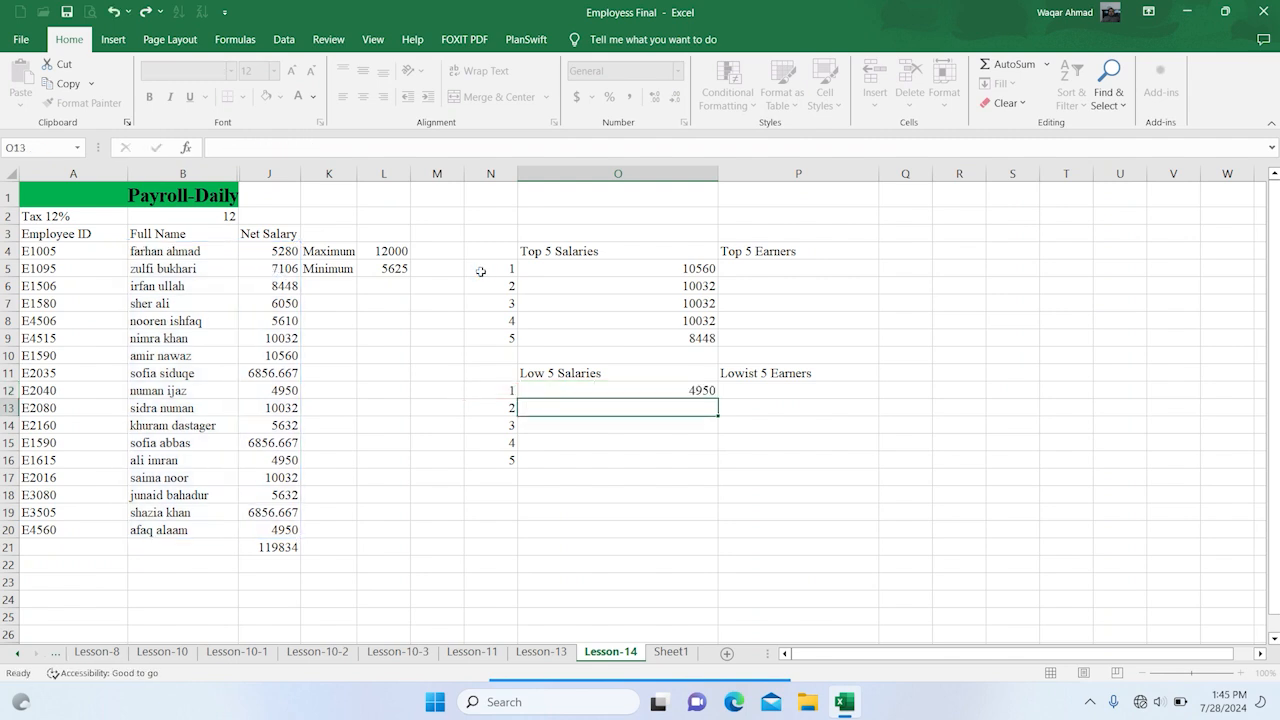
Make the J4:J20 range in the SMALL formula of cell O12 absolute, as $J$4:$J$20
click(704, 391)
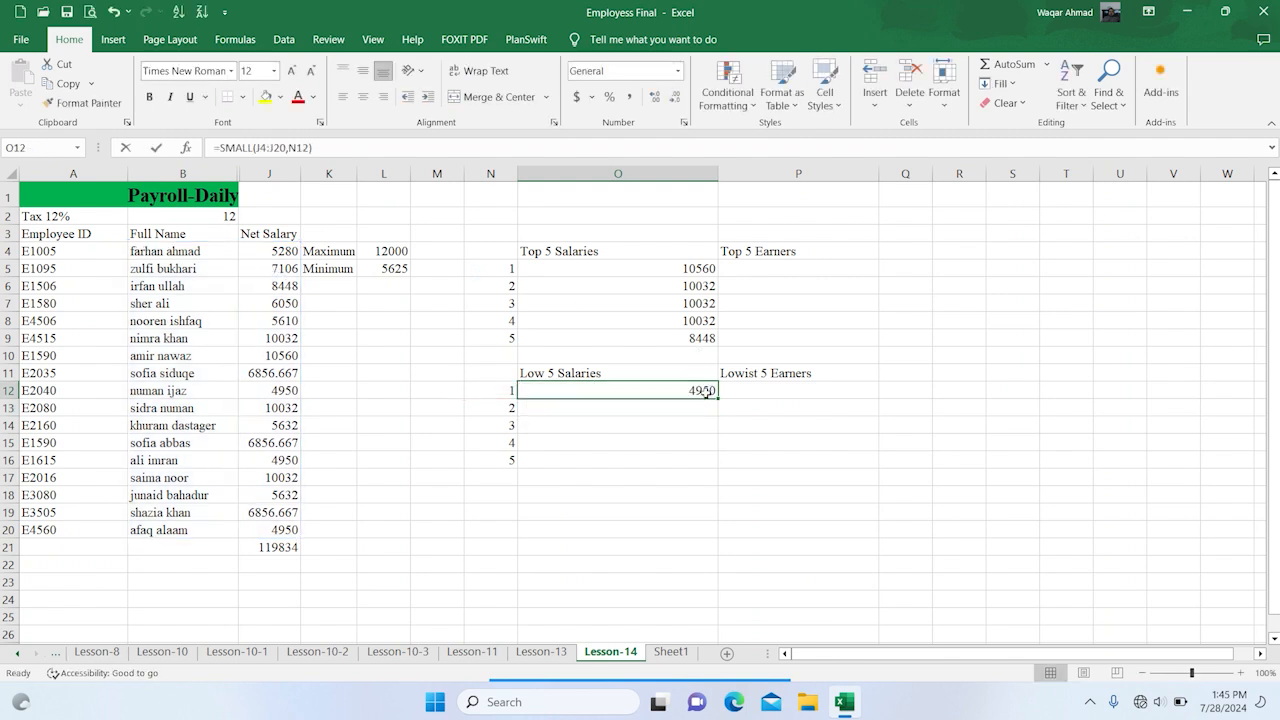
double_click(704, 391)
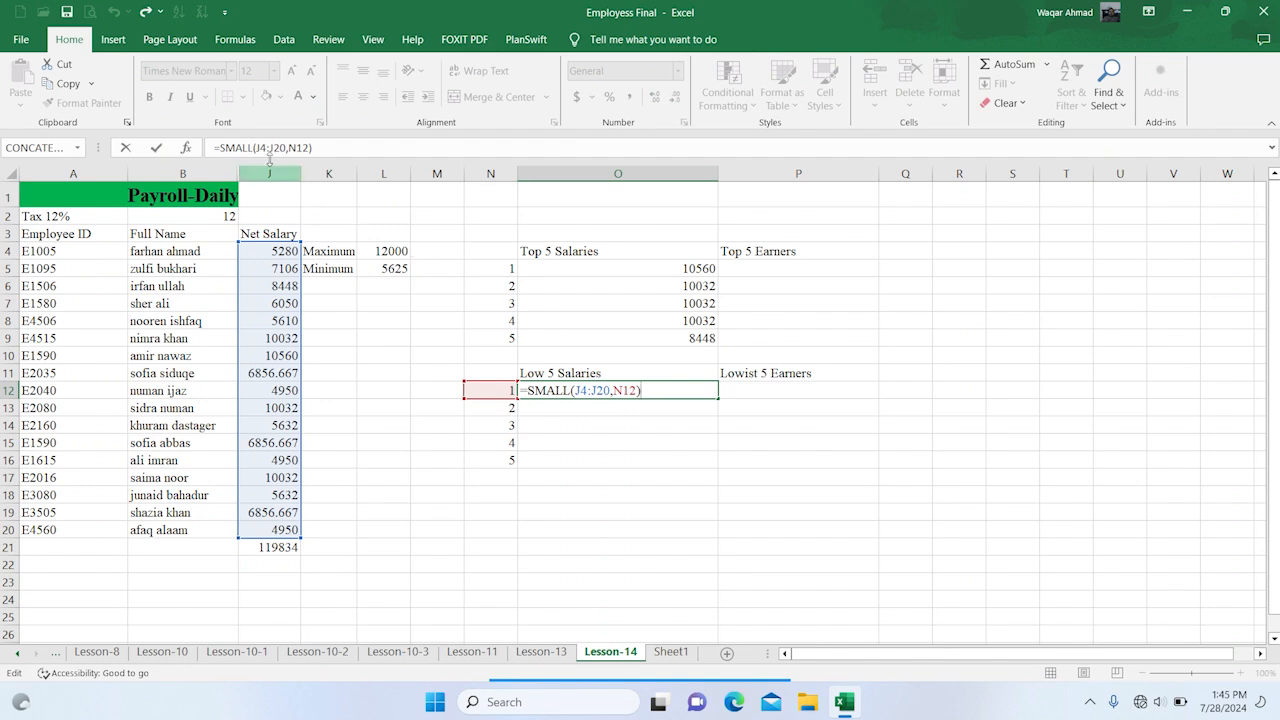
drag(577, 390, 610, 390)
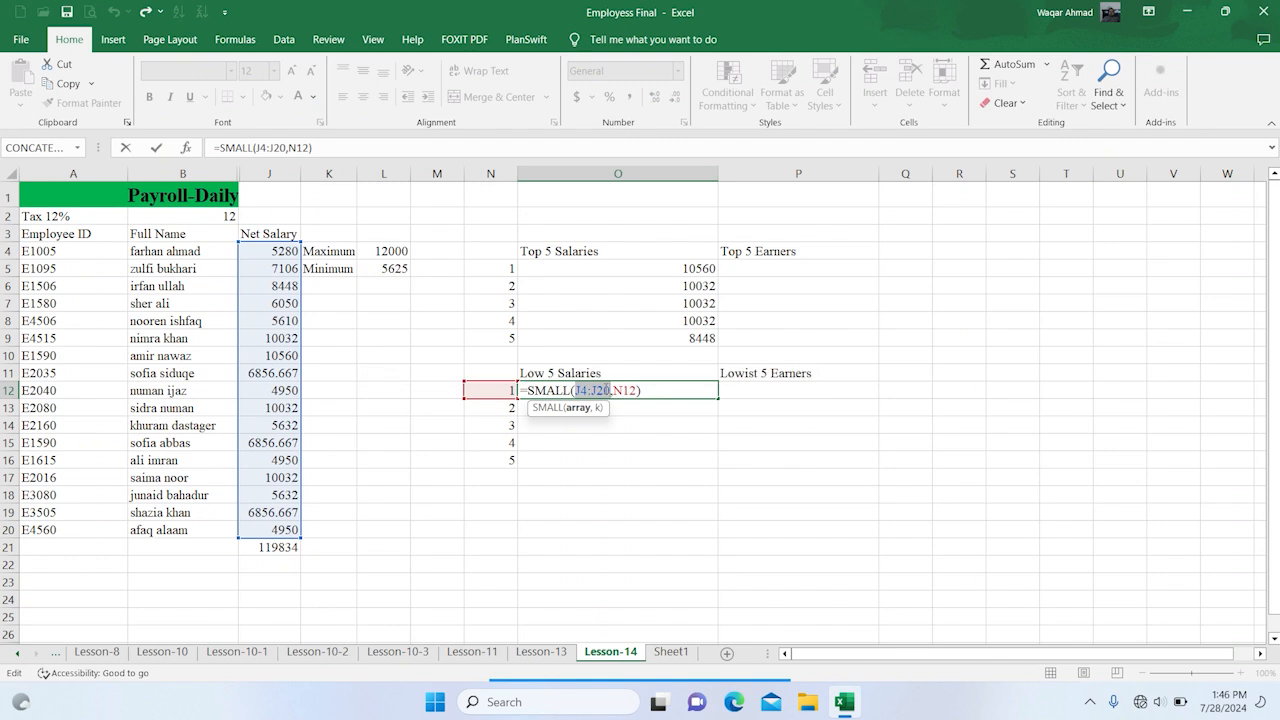
key(F4)
key(Return)
Fill the SMALL formula from O12 down to O16 and check the formula in the last filled cell
click(698, 390)
drag(719, 398, 718, 466)
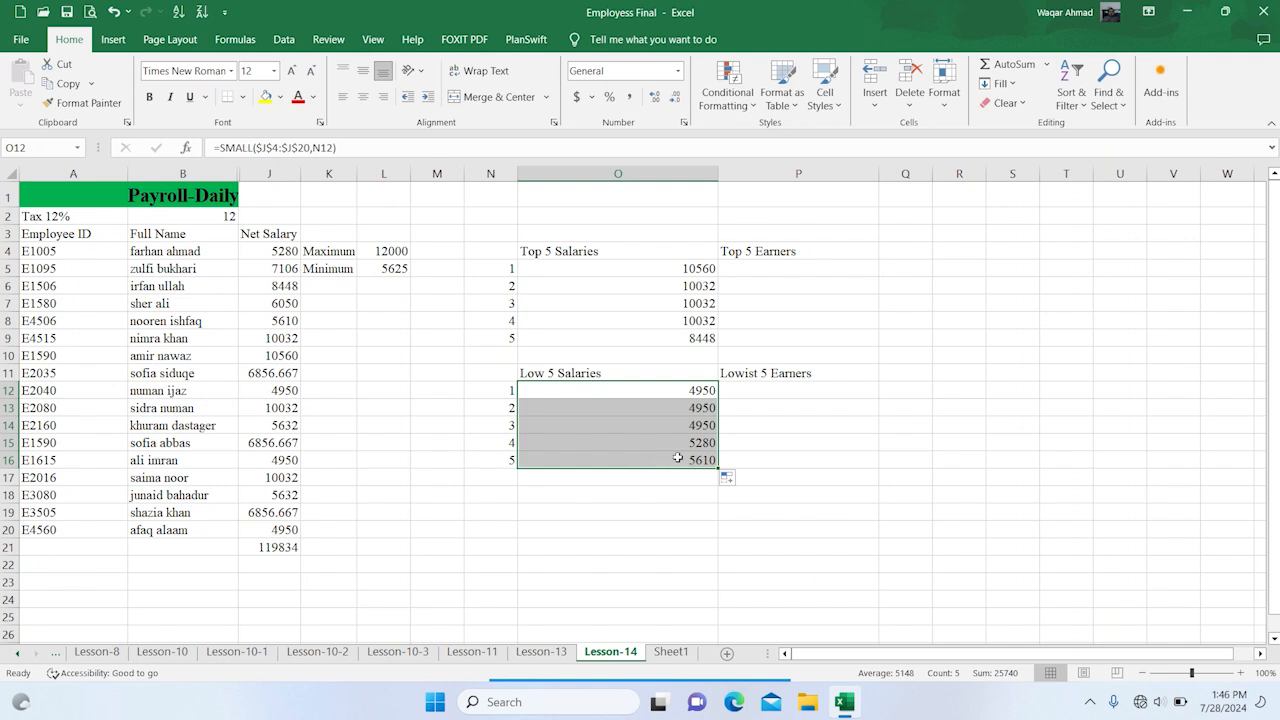
double_click(678, 458)
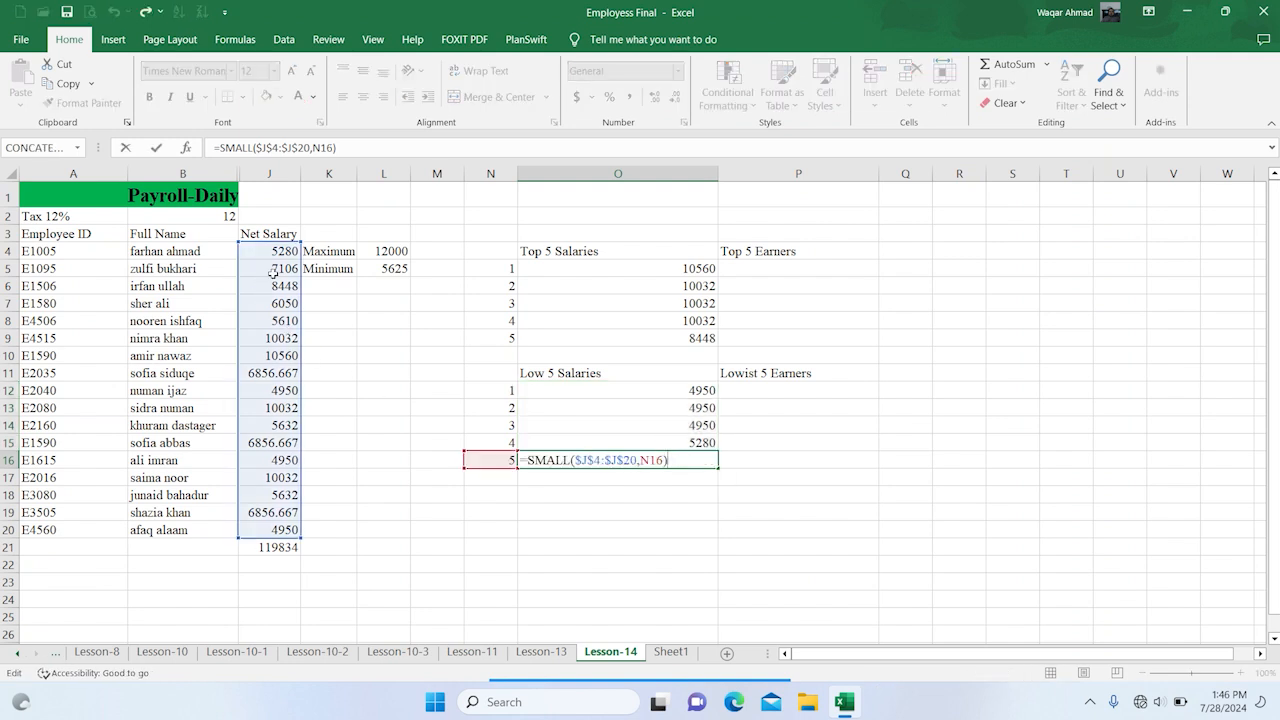
key(Escape)
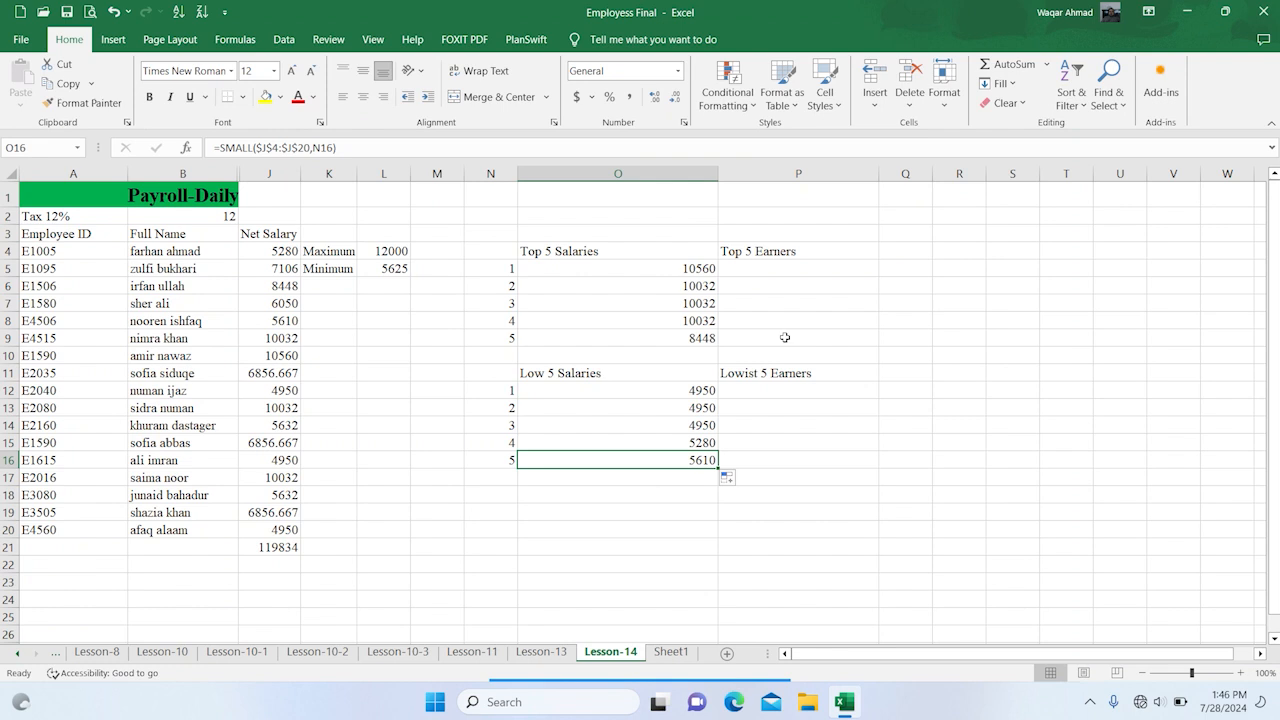
Try to reuse the LARGE formula of O5 by pasting only the formula into P5, and clear P5
click(829, 267)
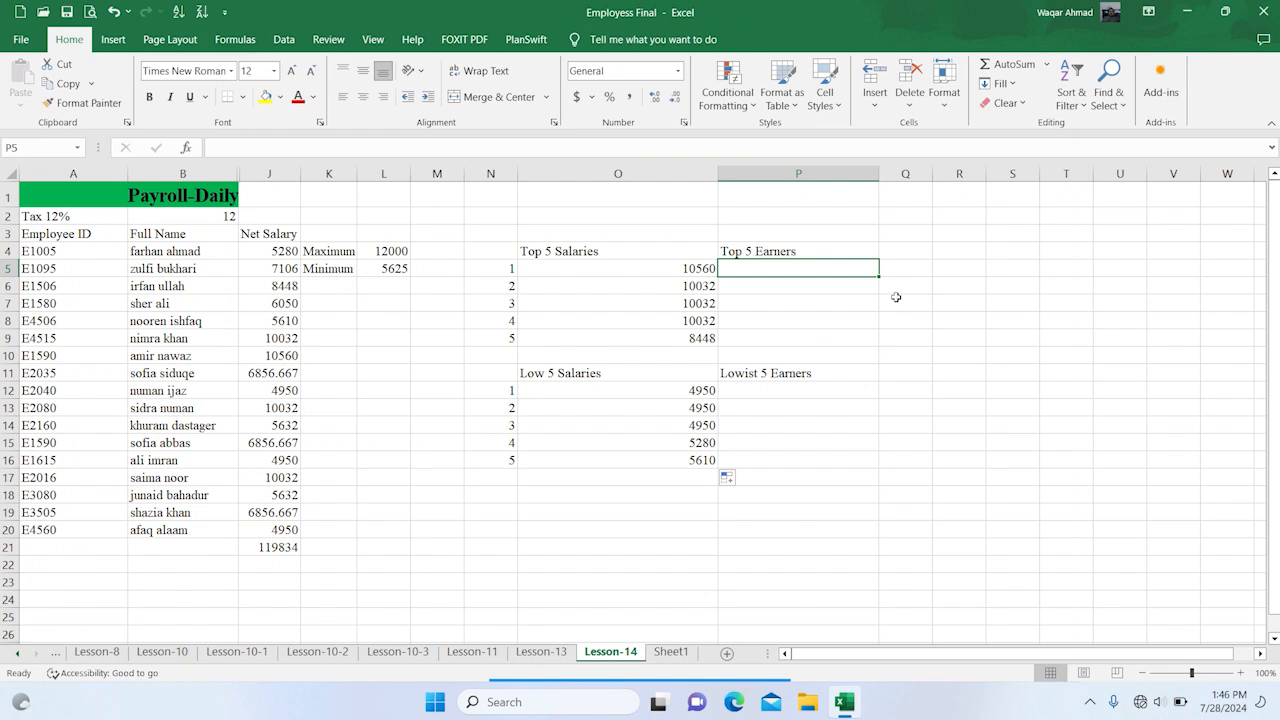
click(703, 267)
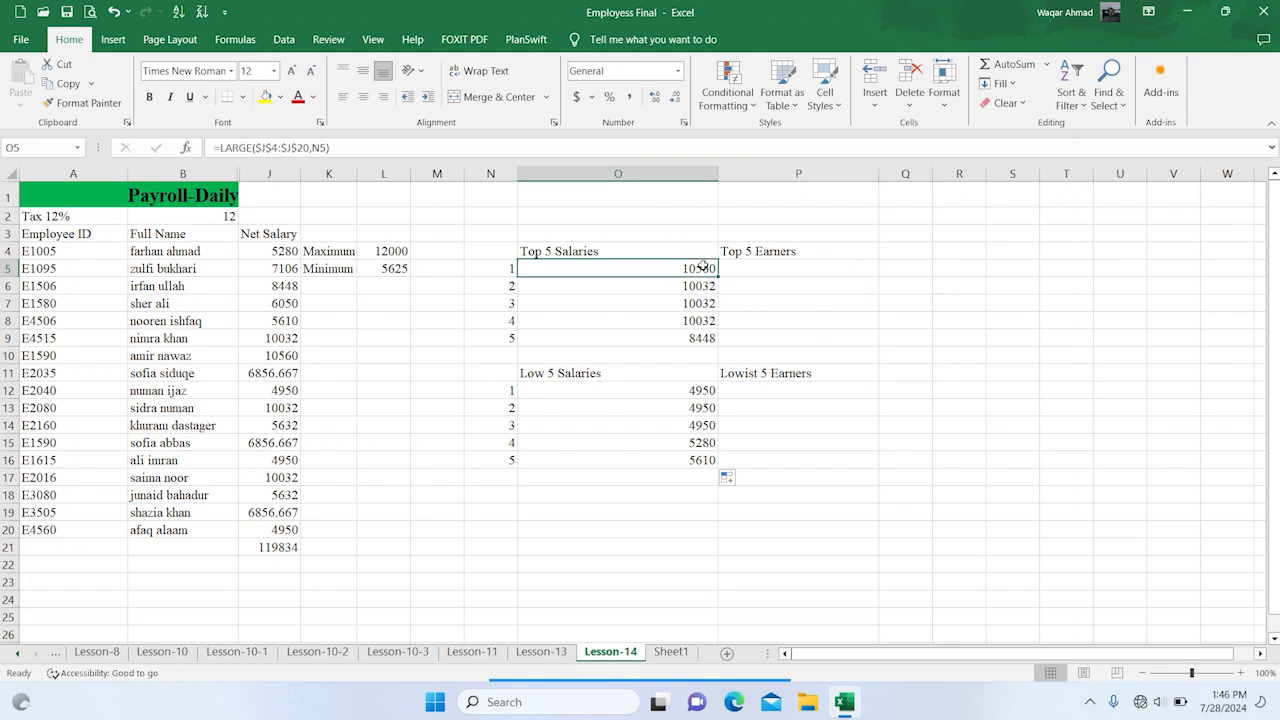
key(ctrl+c)
right_click(785, 262)
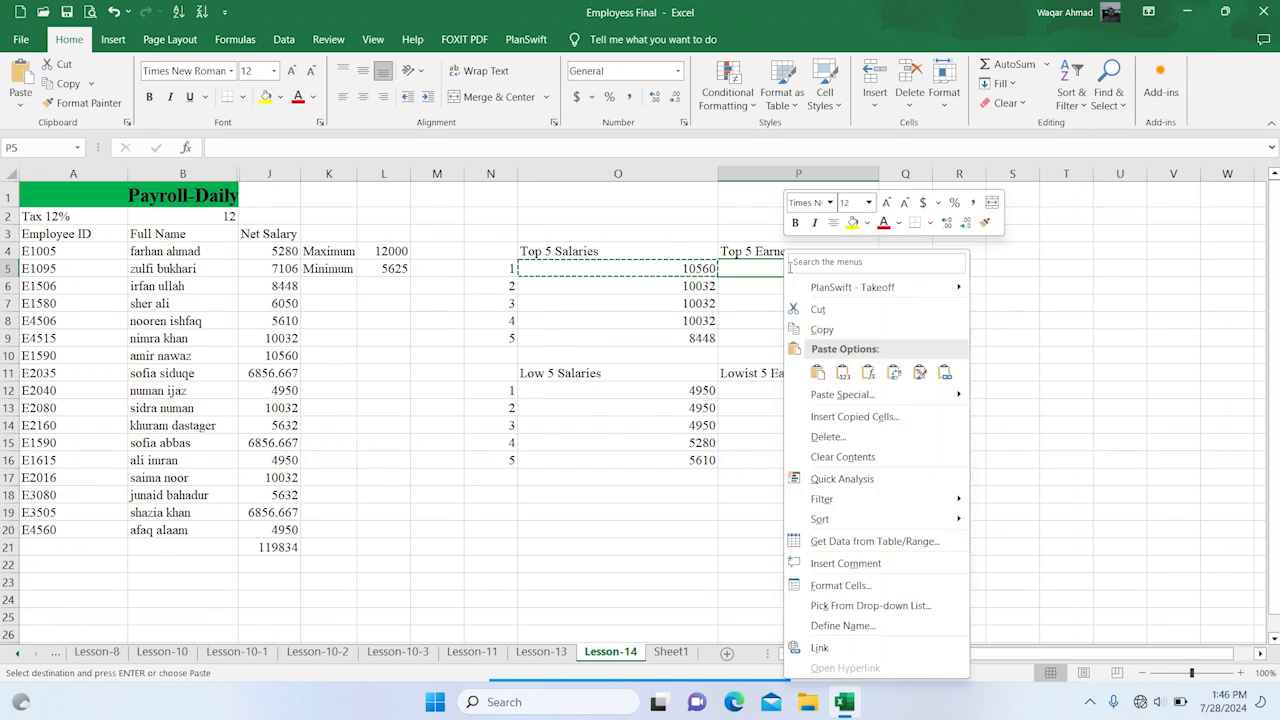
click(868, 372)
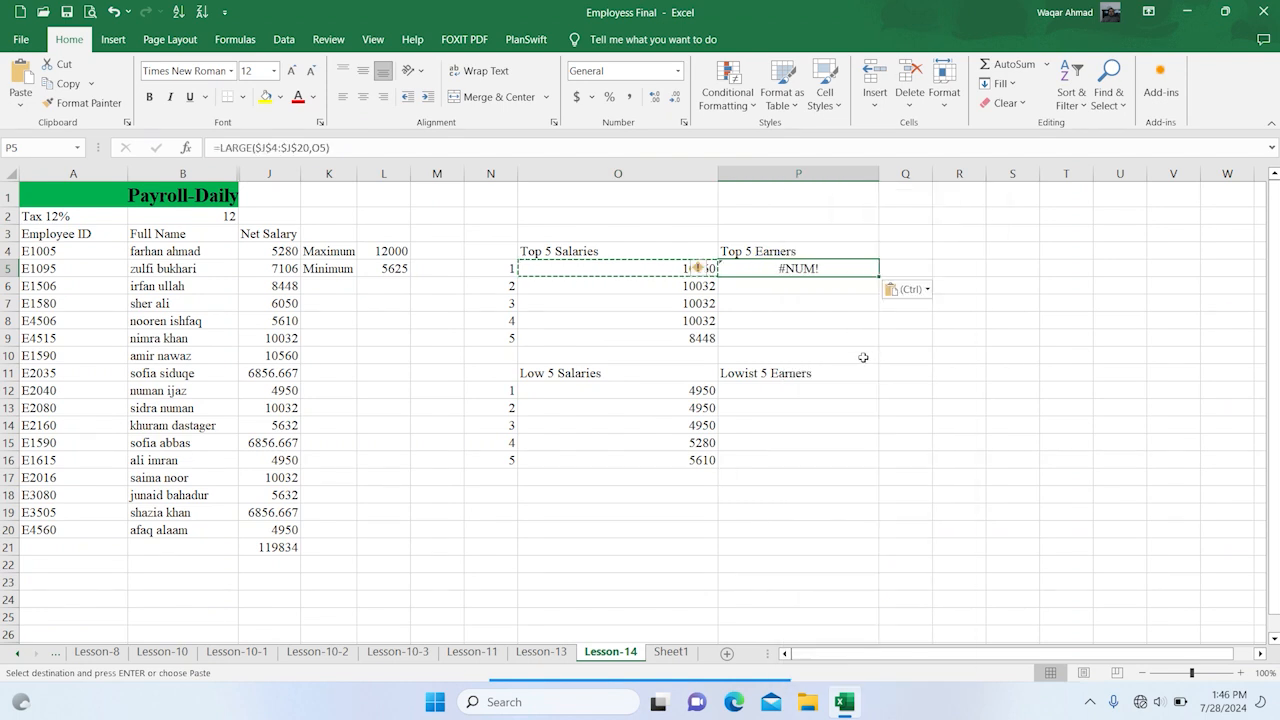
click(796, 270)
key(Delete)
Enter the formula =LARGE(J4:J20,N5) in cell P5 under the Top 5 Earners heading
double_click(797, 272)
text(=)
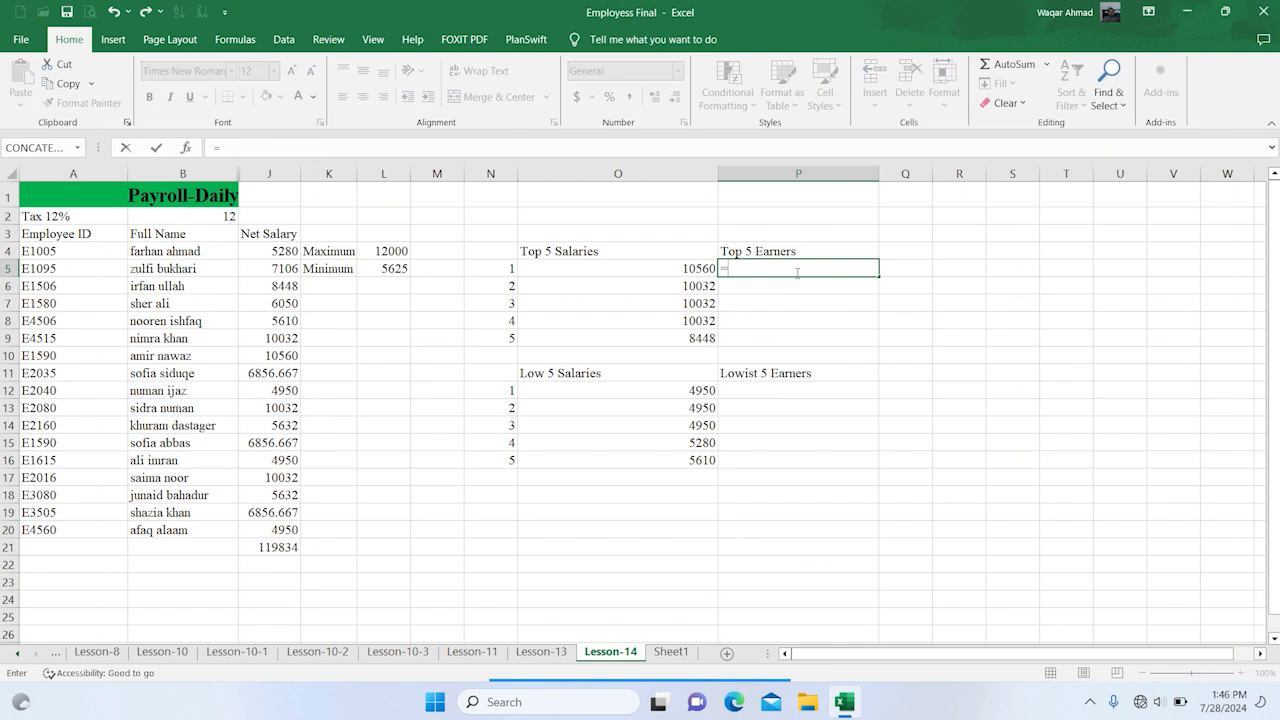
text(larg)
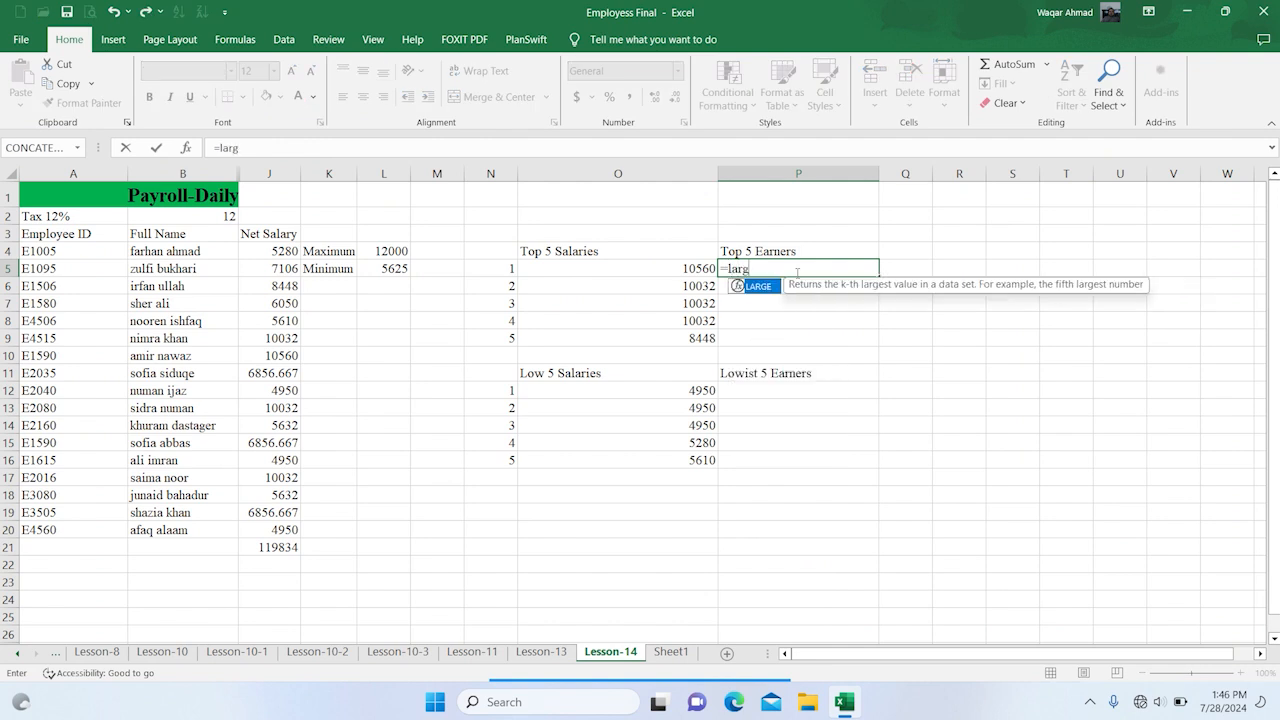
text(e()
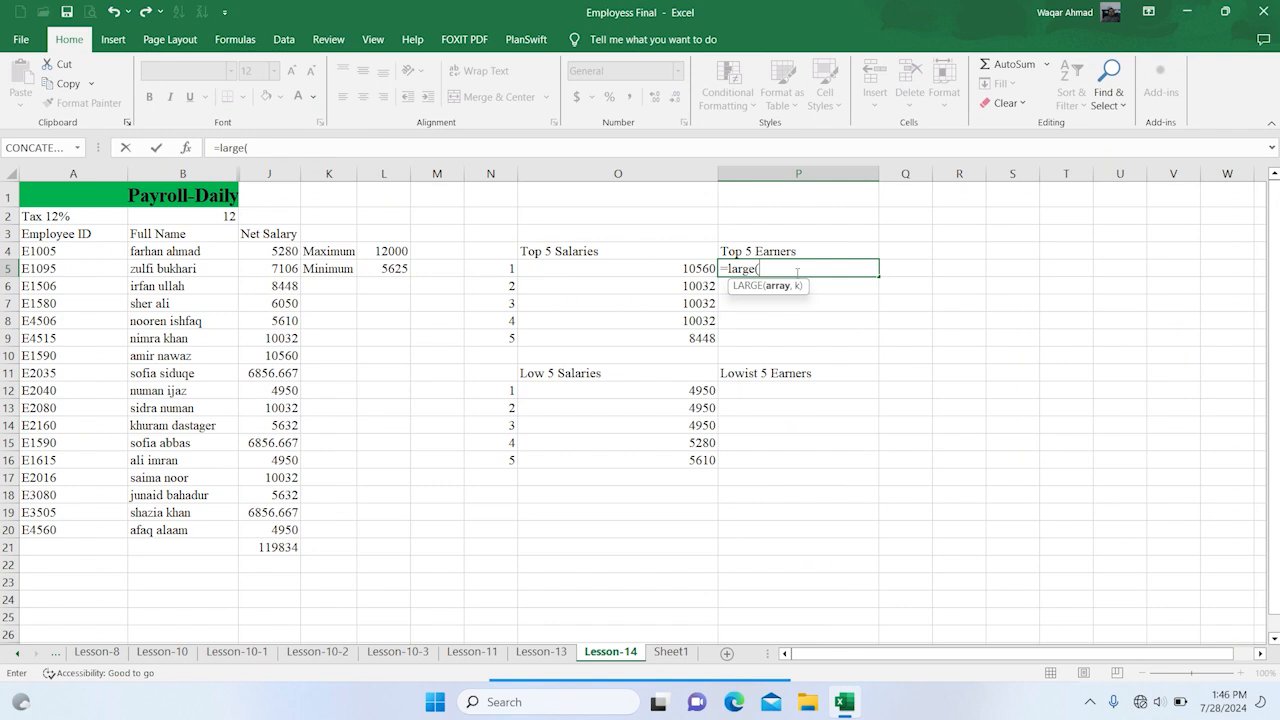
drag(288, 245, 277, 526)
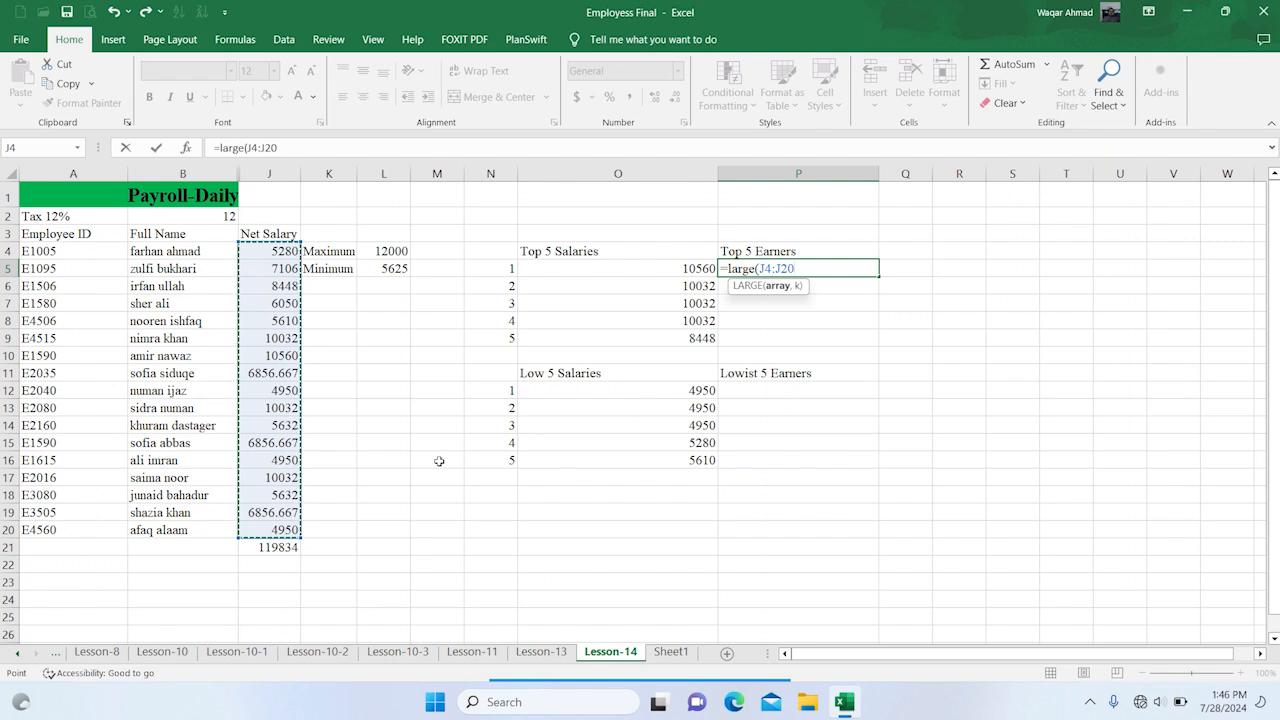
text(,)
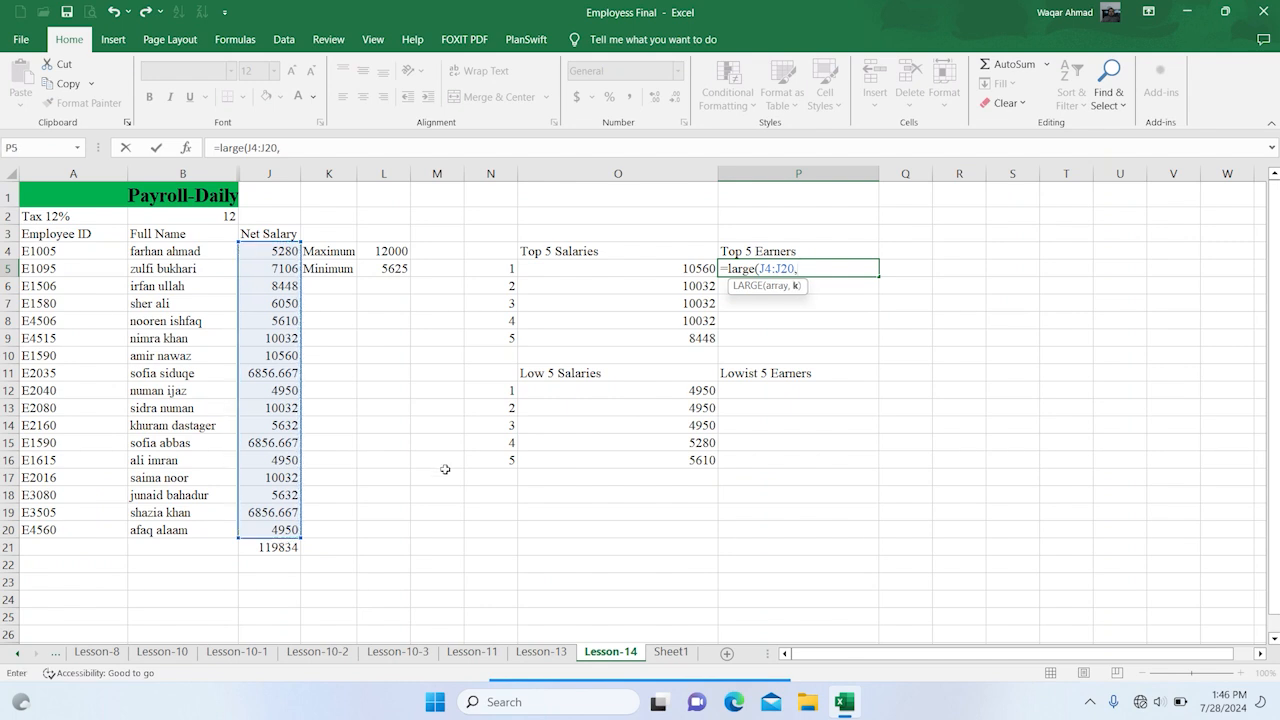
click(494, 267)
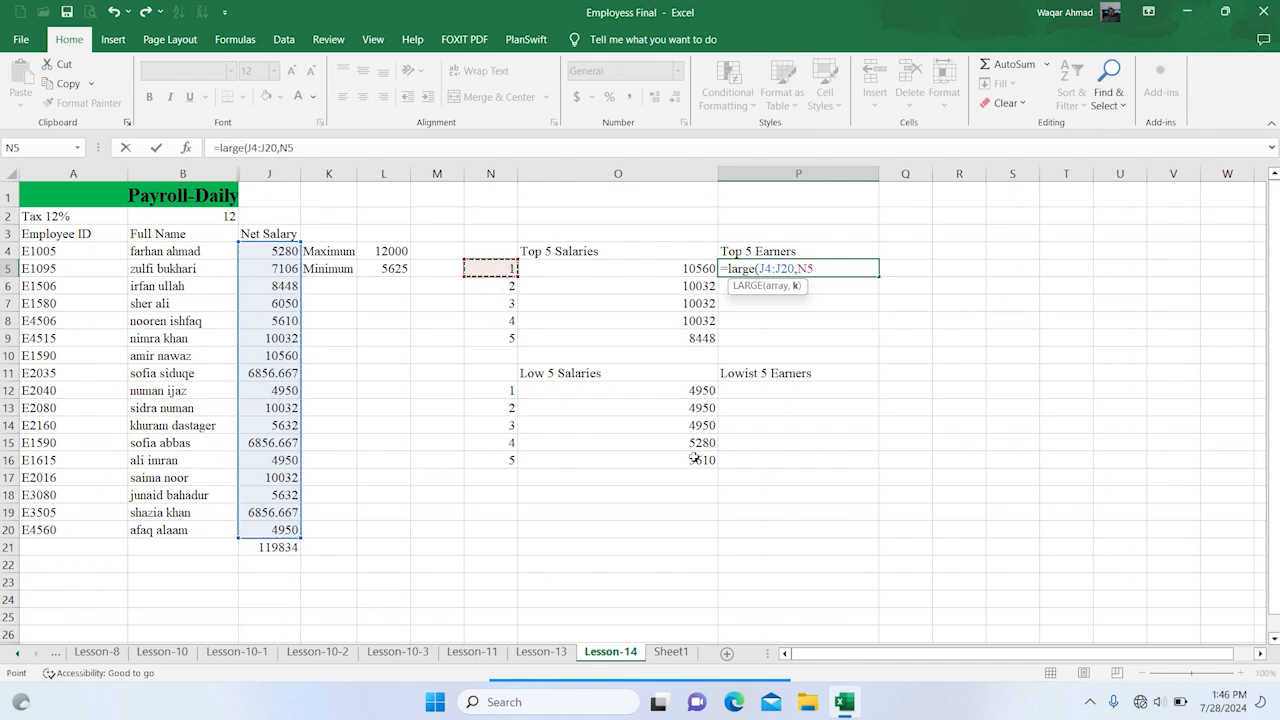
text())
key(Return)
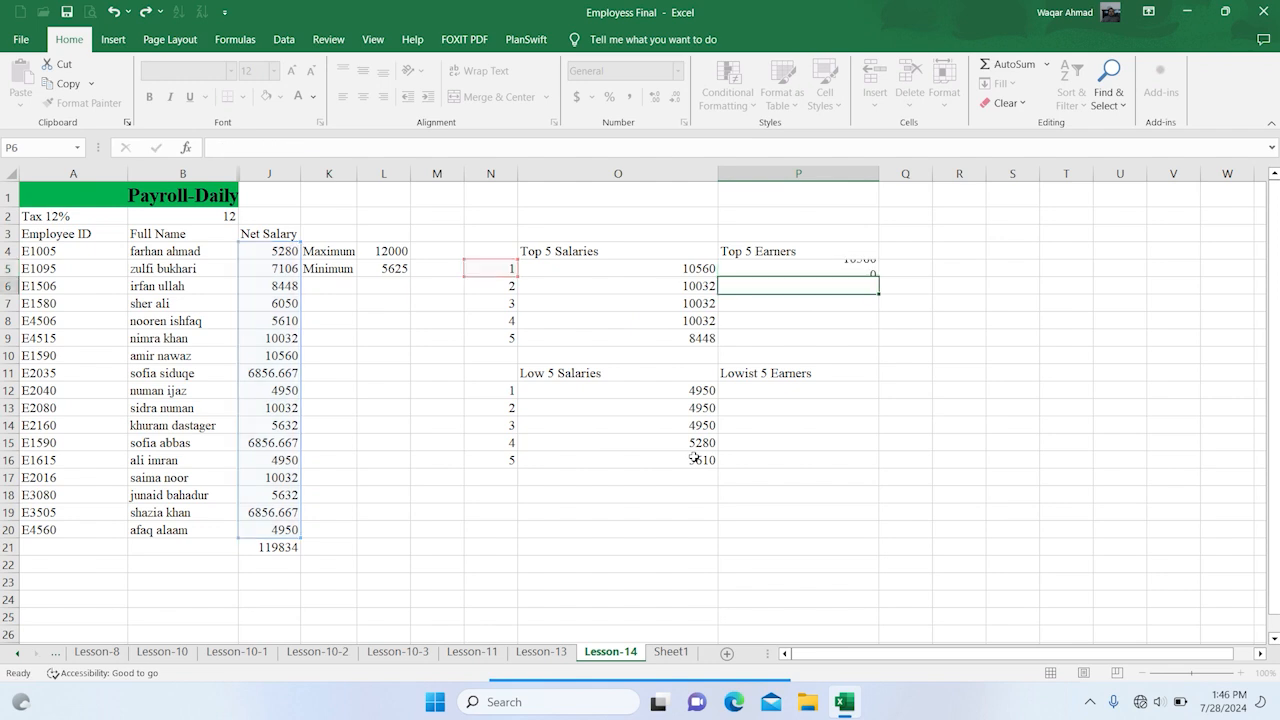
Wrap the LARGE formula in cell P5 in a MATCH function, using LARGE(J4:J20,N5) as the lookup value
click(853, 267)
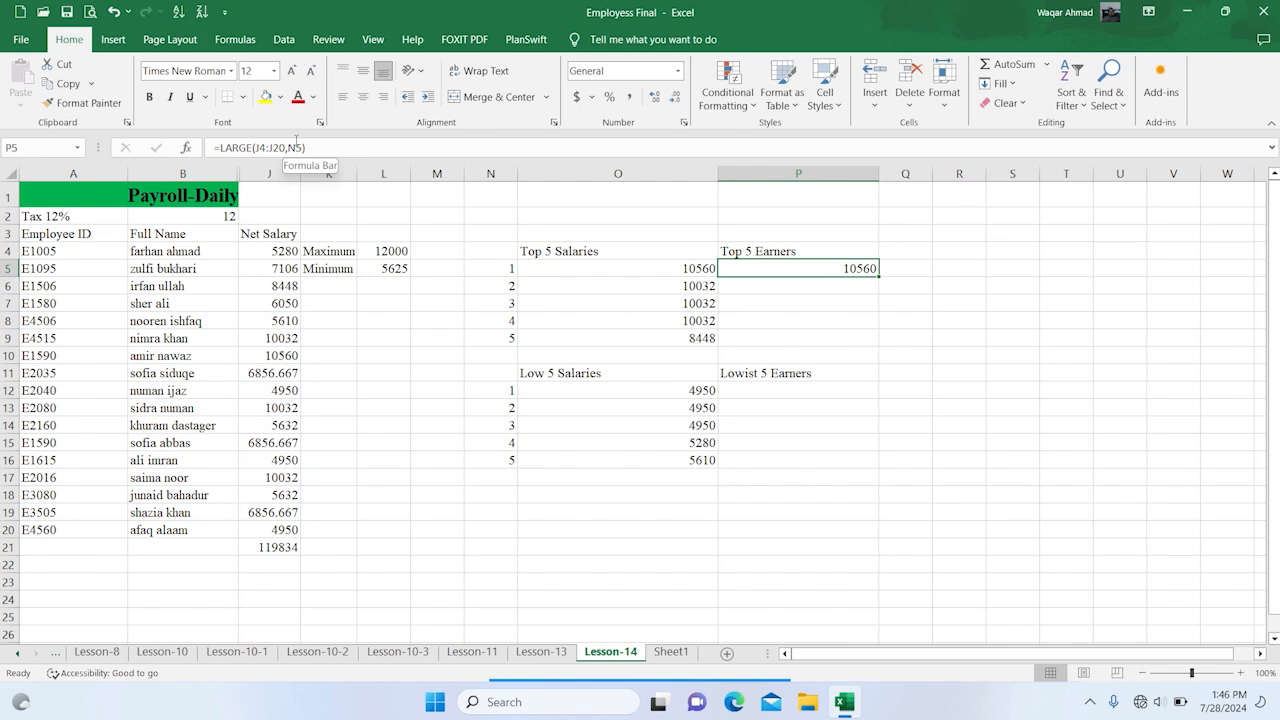
click(217, 140)
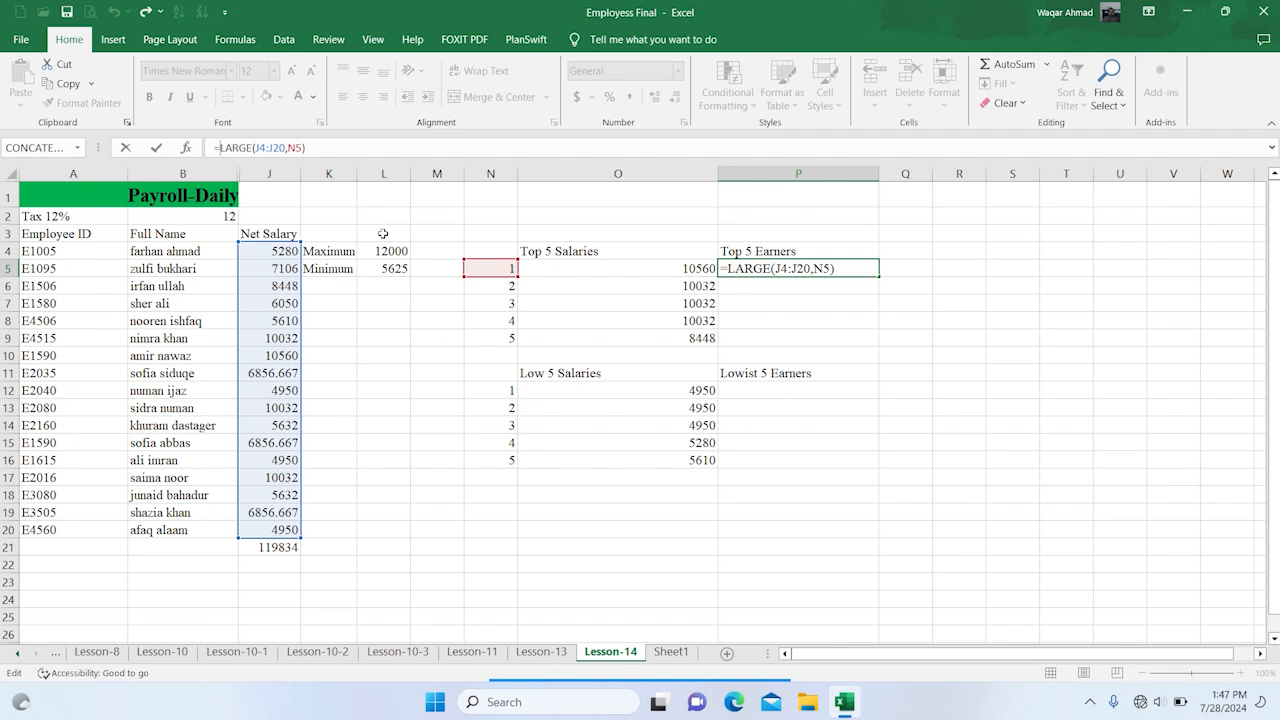
text(()
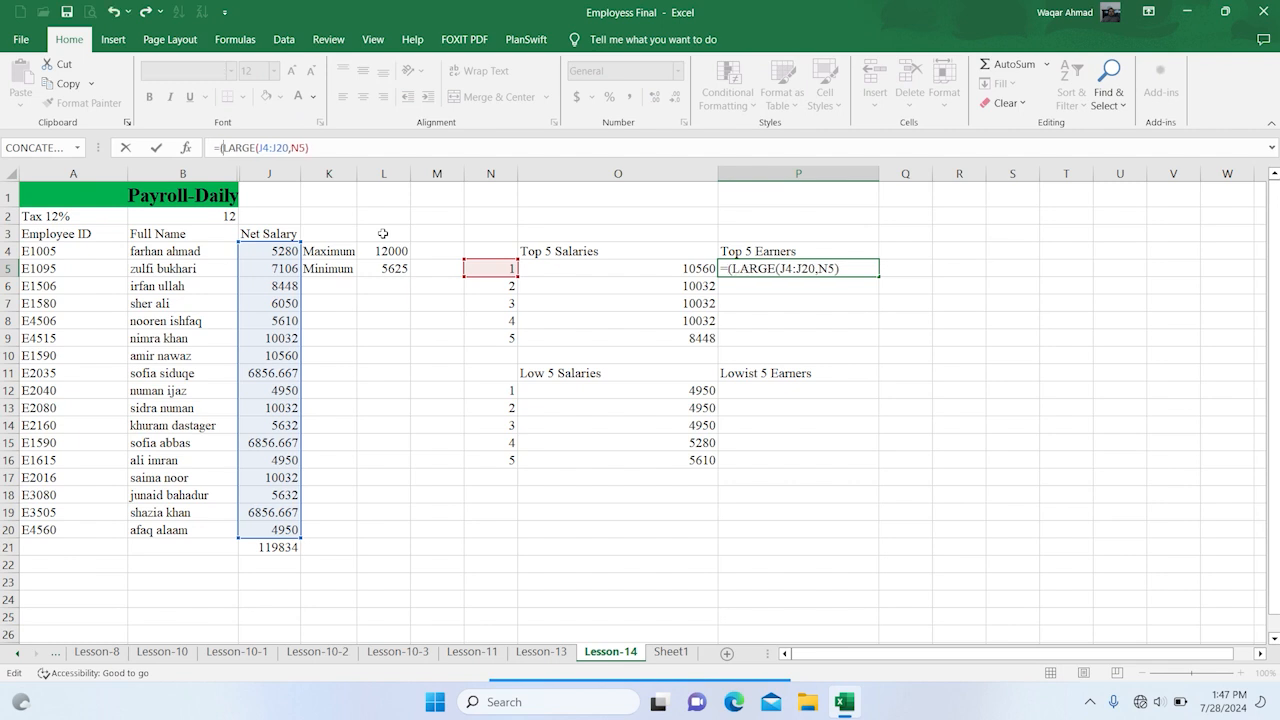
text(match)
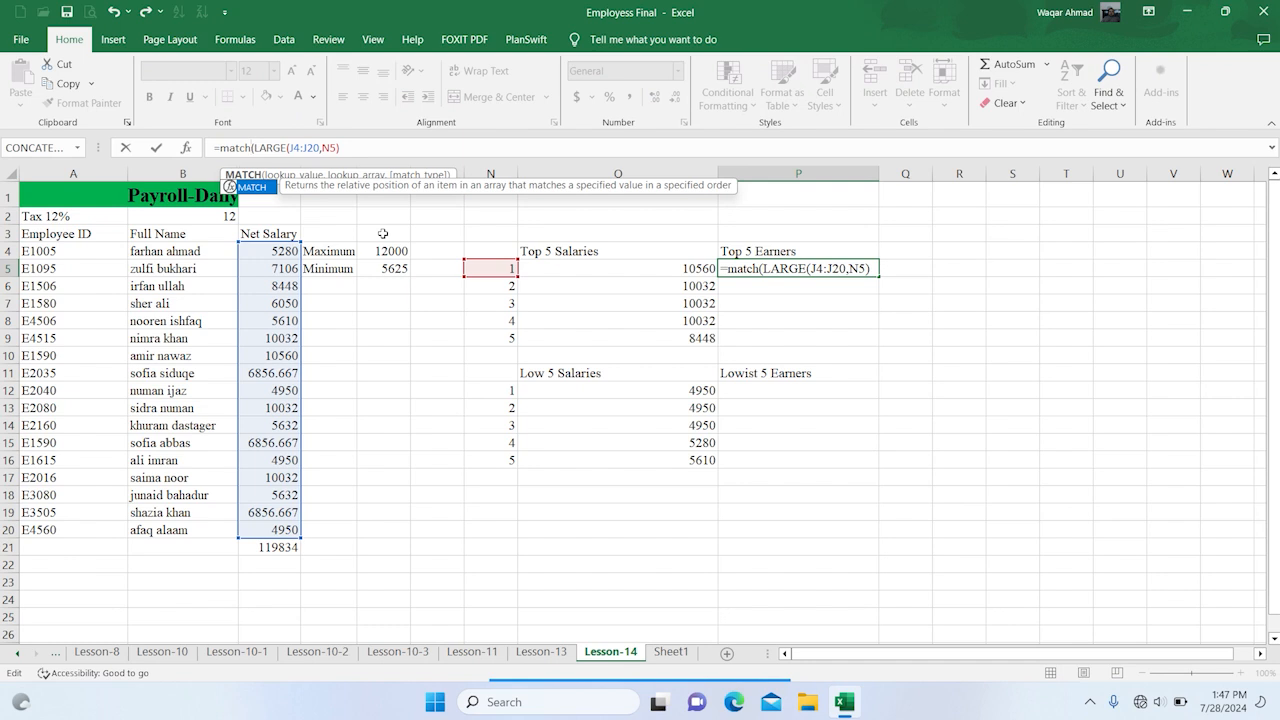
key(Return)
key(Return)
key(Return)
key(Return)
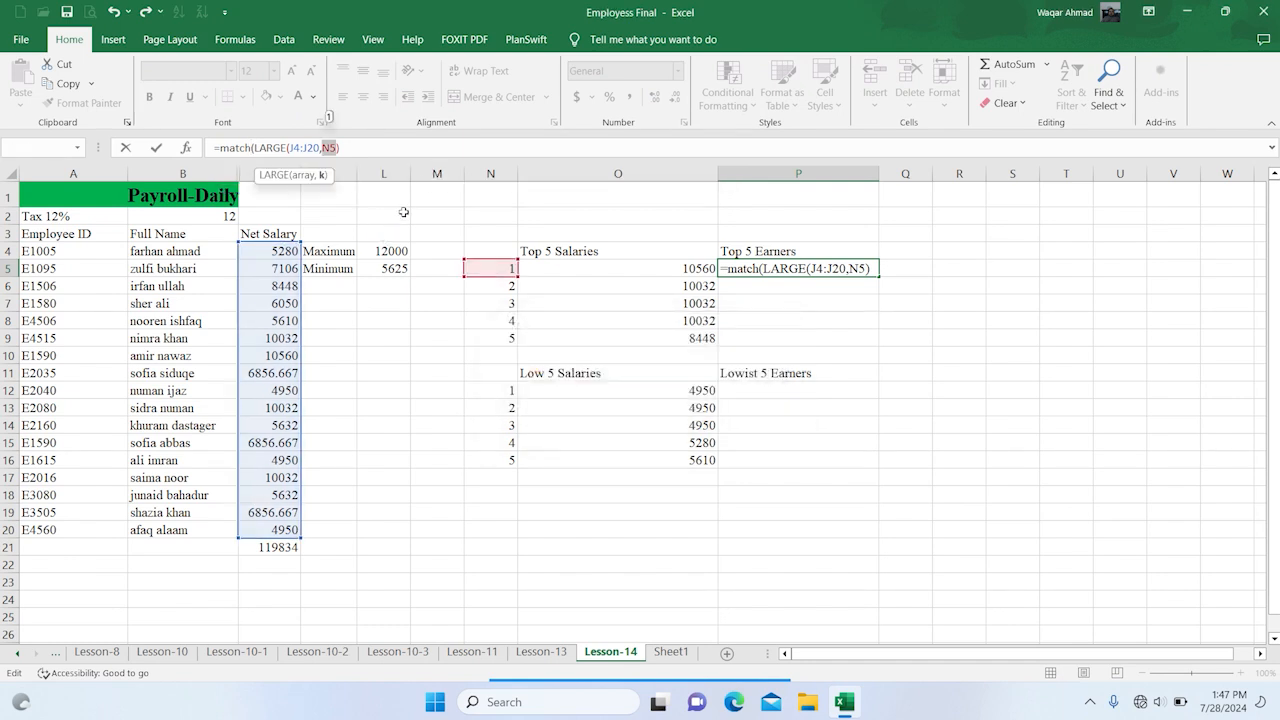
click(375, 150)
text(,)
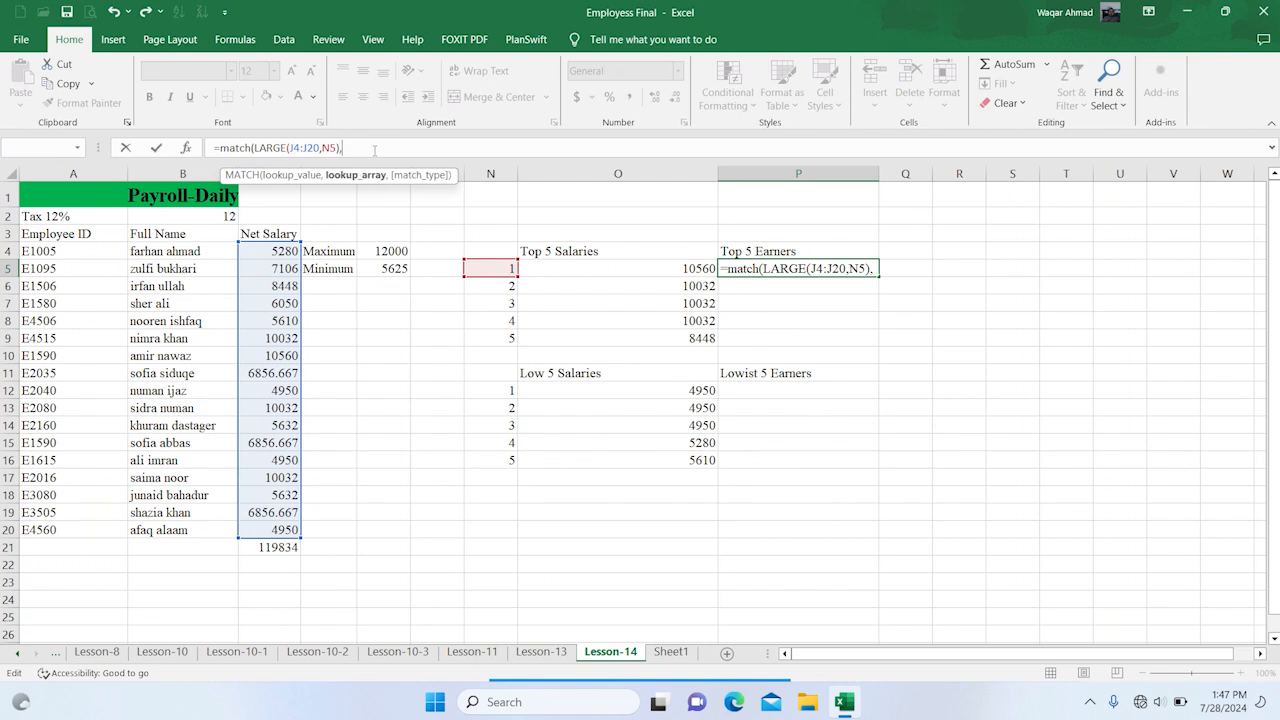
Complete the MATCH formula in P5 with J4:J20 as the lookup array and 0 for an exact match
click(285, 253)
drag(283, 465, 290, 530)
text(,)
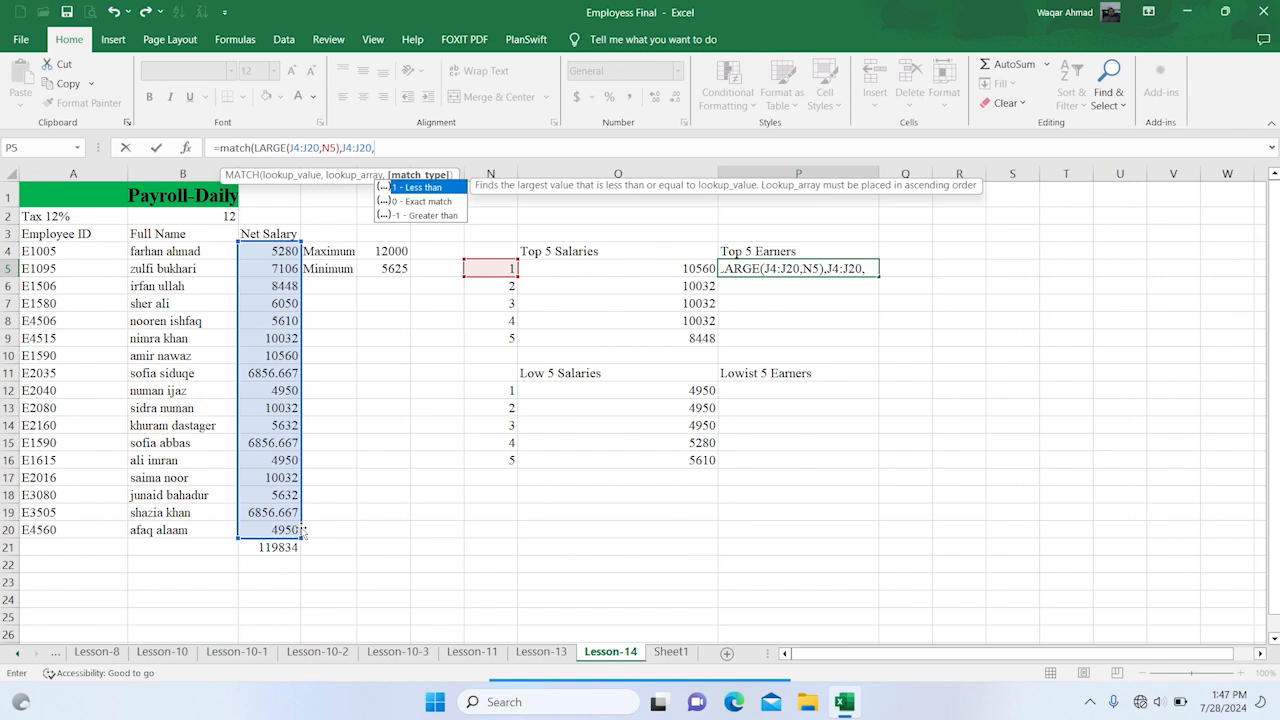
text(0))
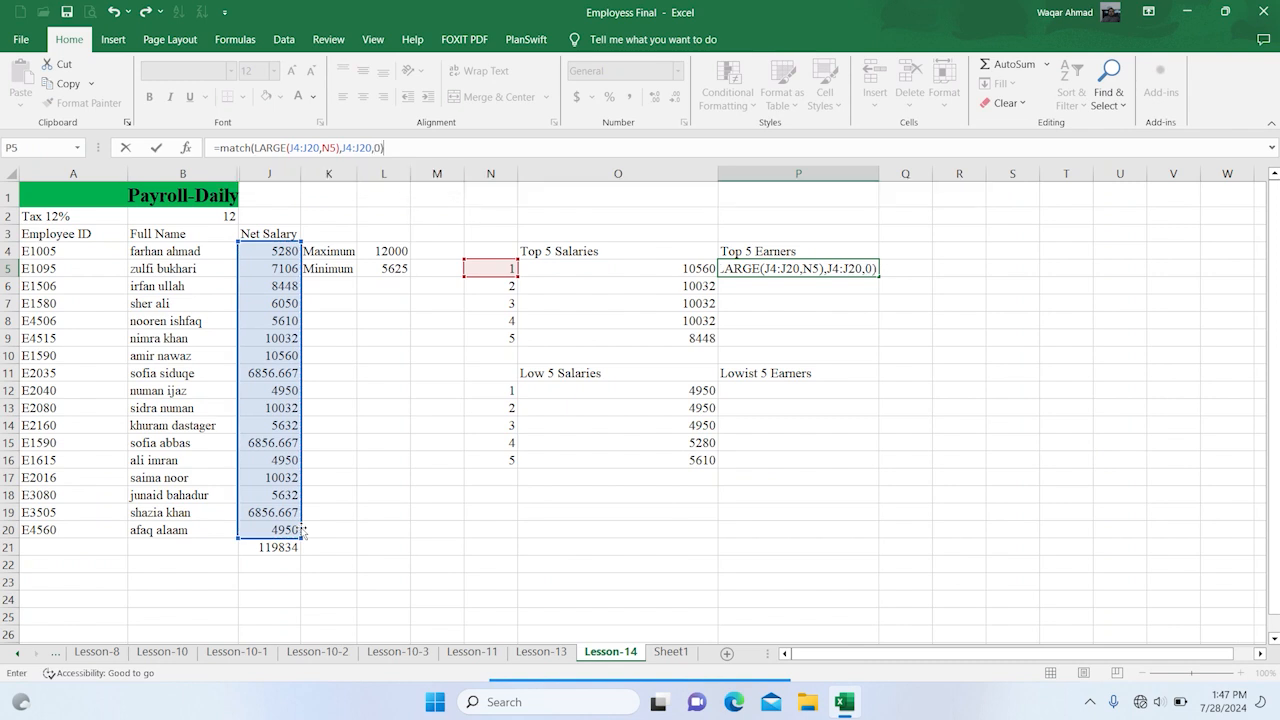
key(Return)
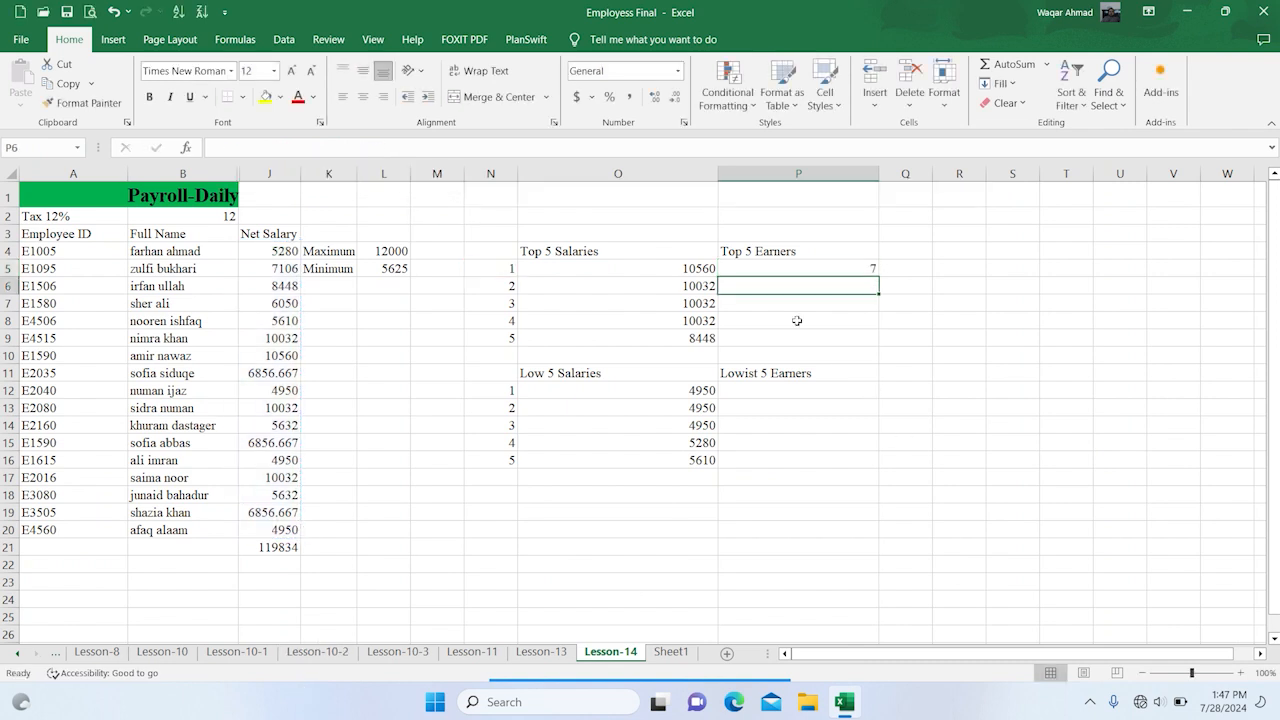
Wrap the MATCH formula in P5 in an INDEX function that returns the name from B4:B20
click(800, 267)
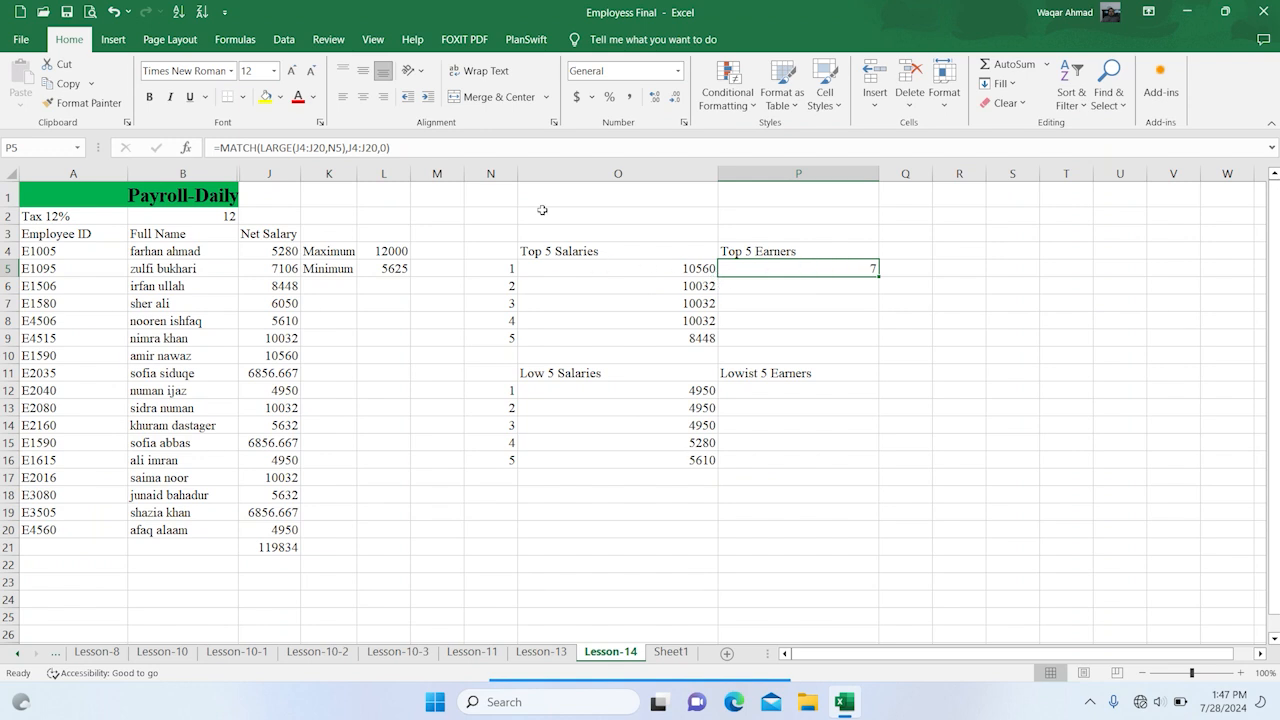
click(218, 147)
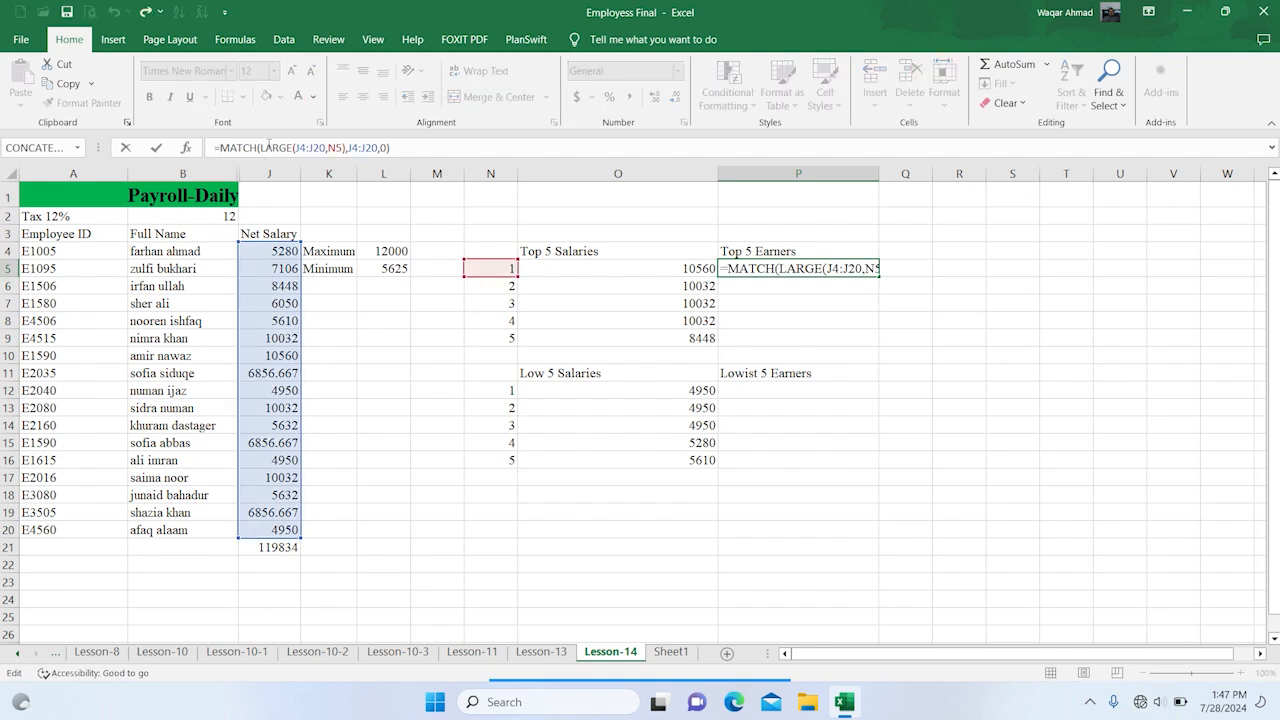
text(index)
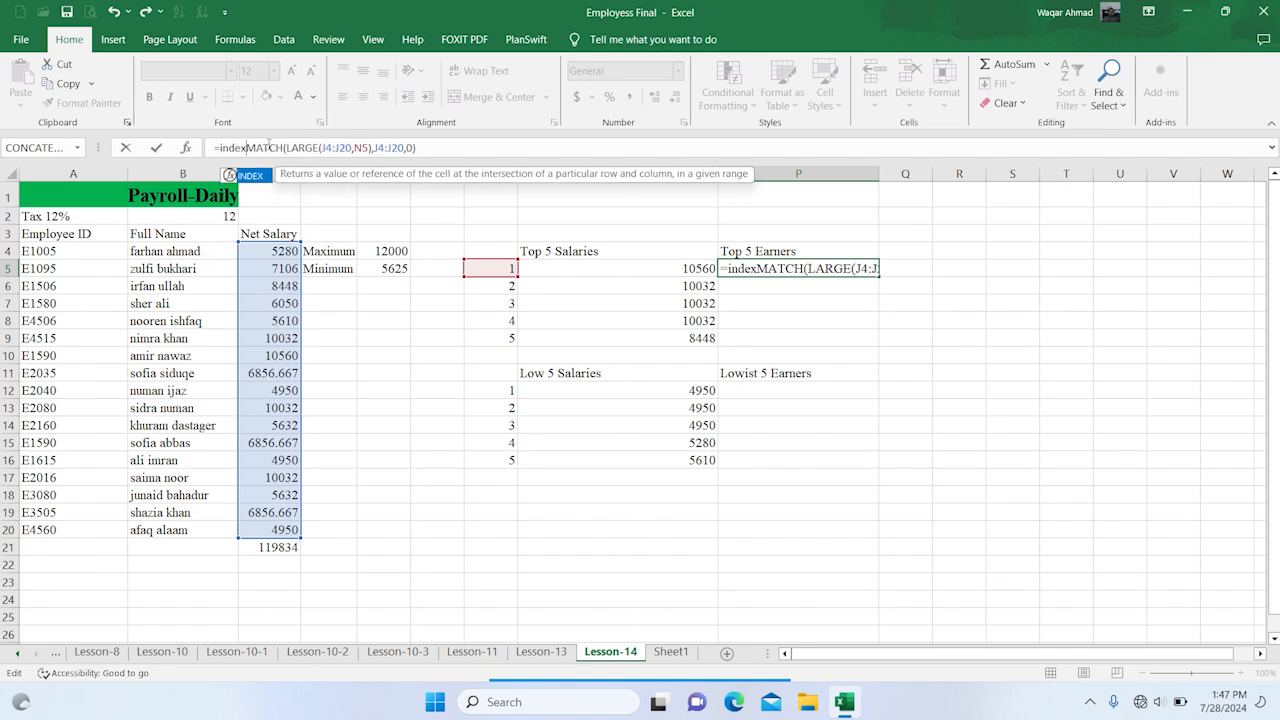
text(()
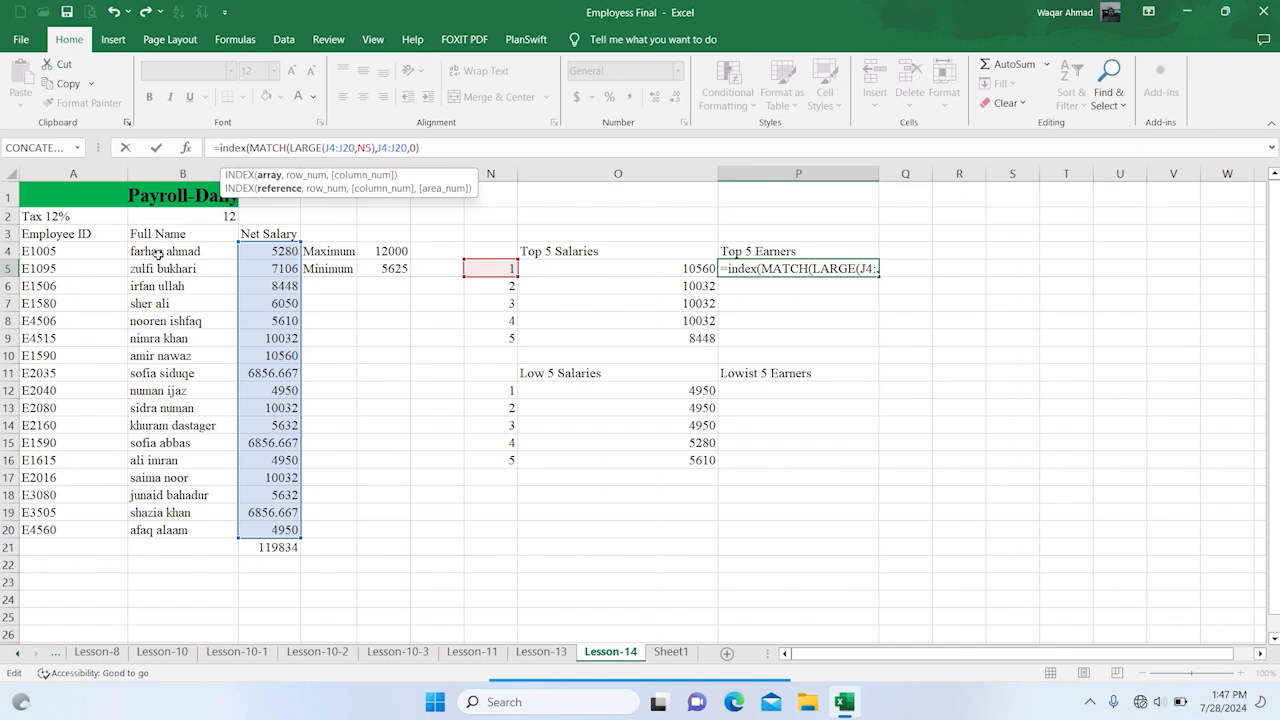
drag(166, 252, 150, 525)
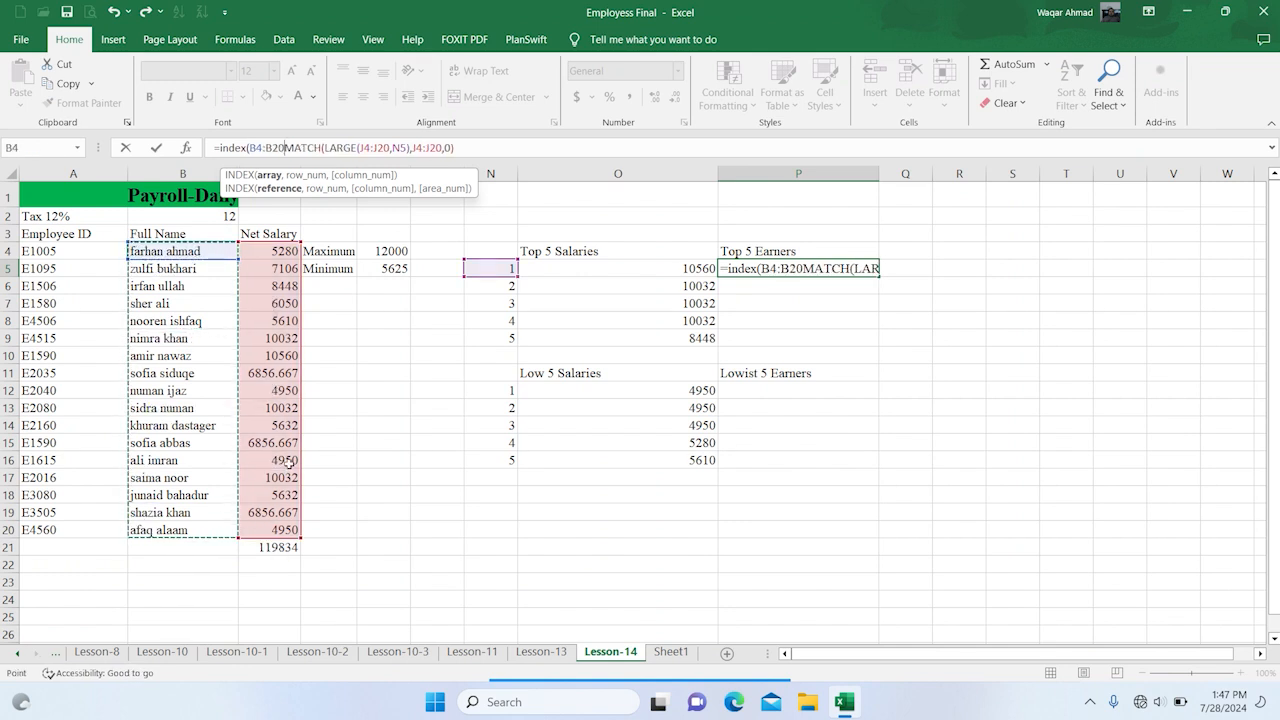
text(,)
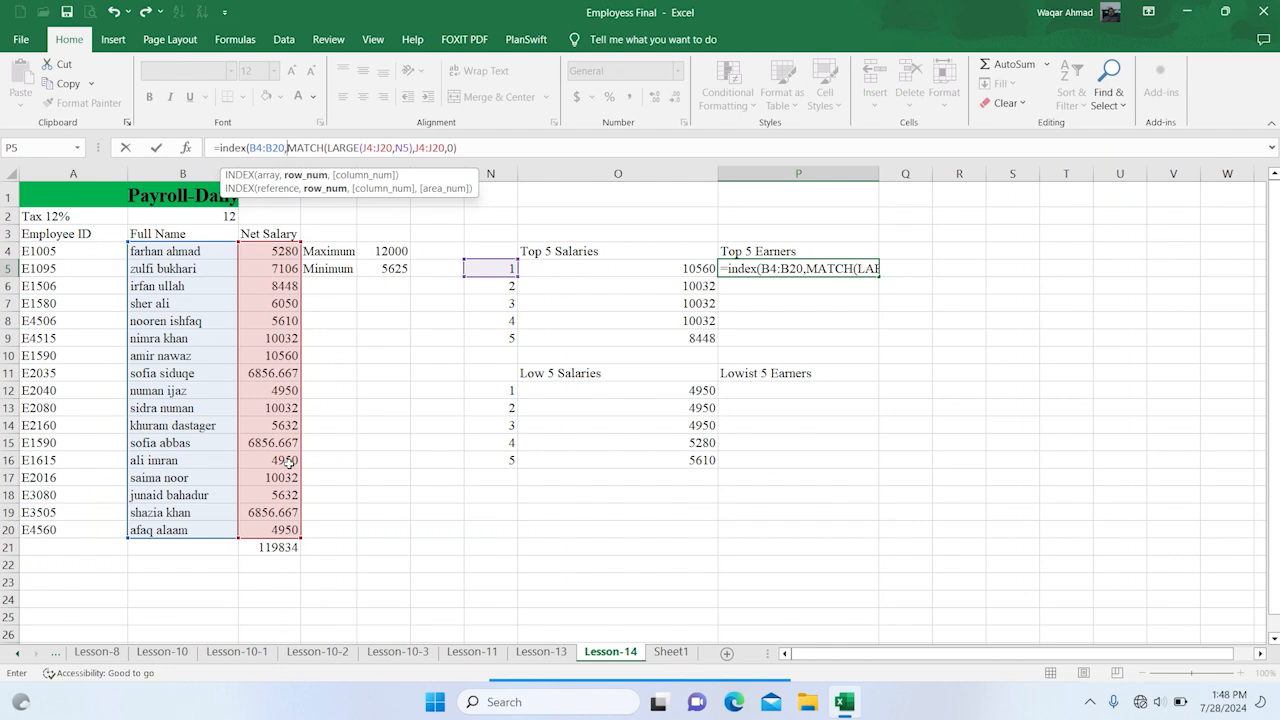
key(Return)
key(Return)
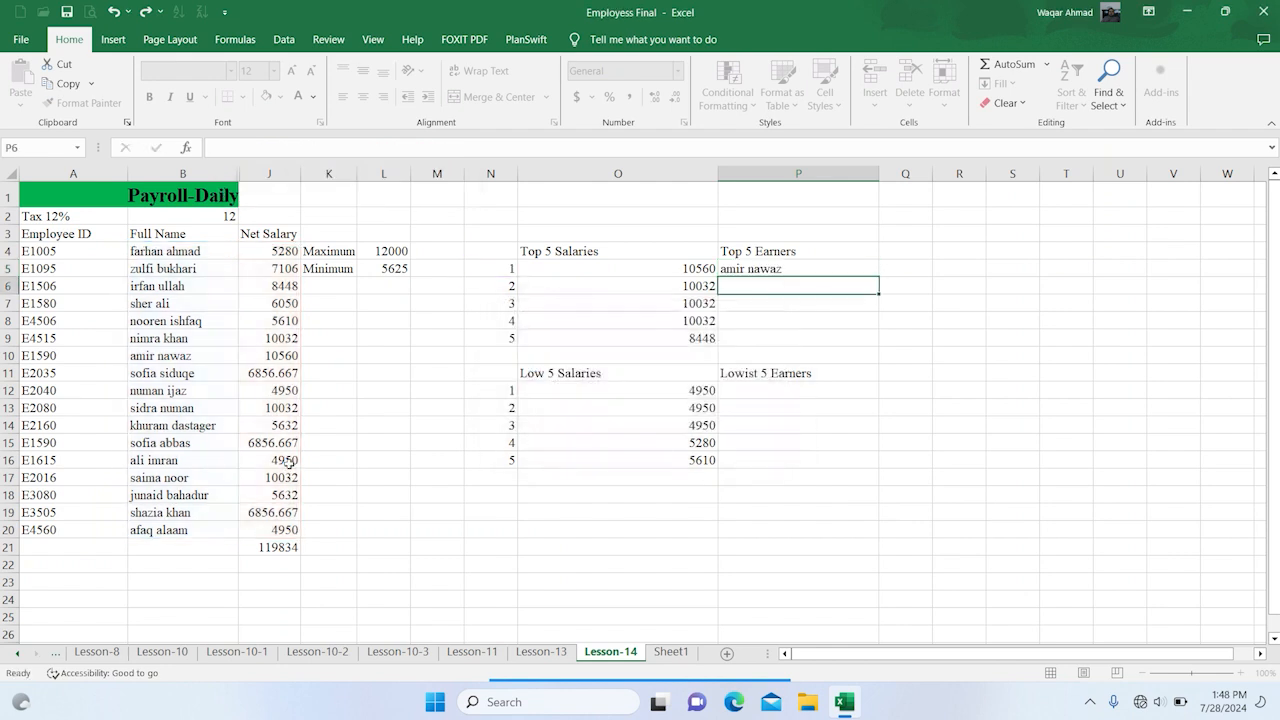
Make the ranges in P5's INDEX formula absolute, as $B$4:$B$20 and both occurrences of $J$4:$J$20
click(761, 265)
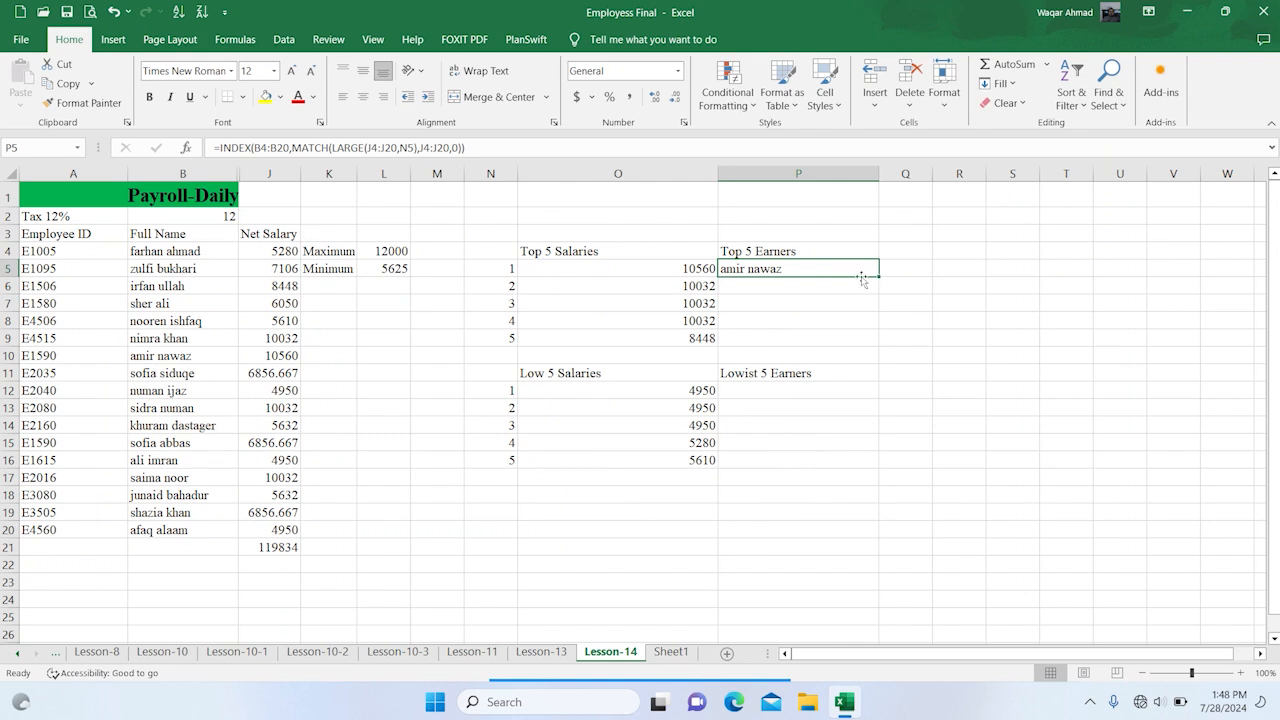
key(F2)
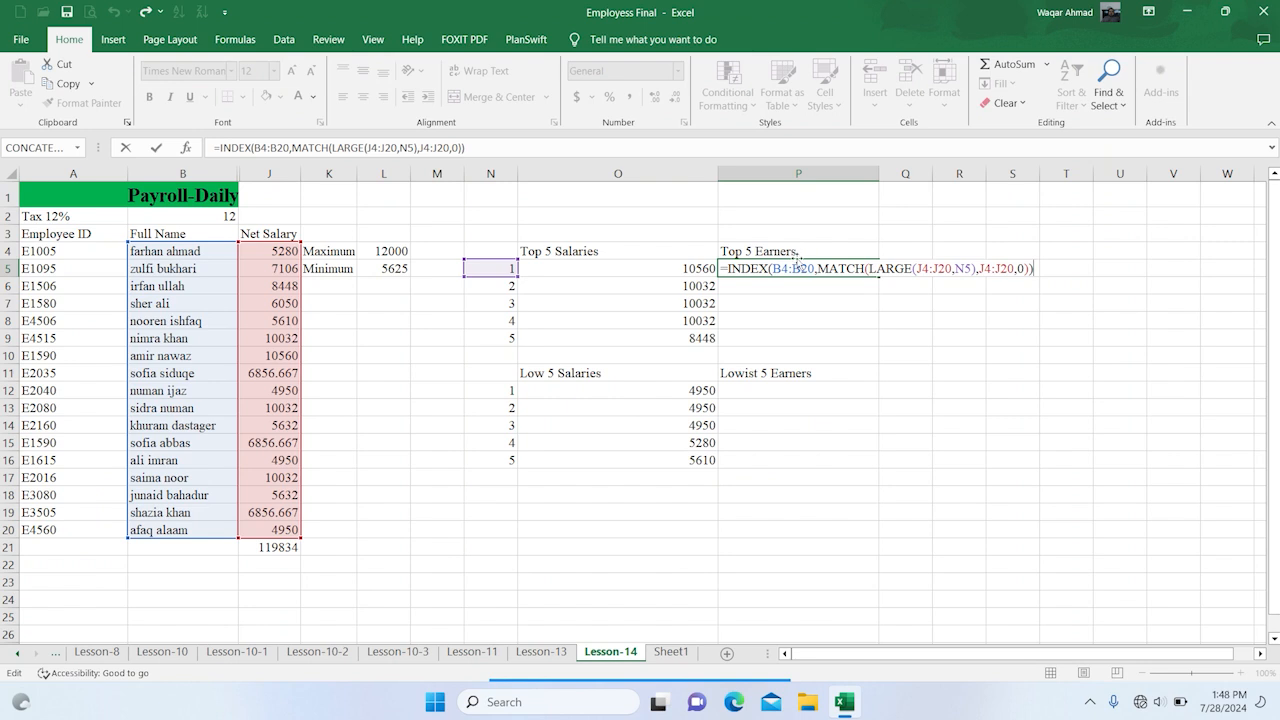
mouse_move(776, 268)
mouse_down()
mouse_move(809, 264)
mouse_move(772, 267)
mouse_up()
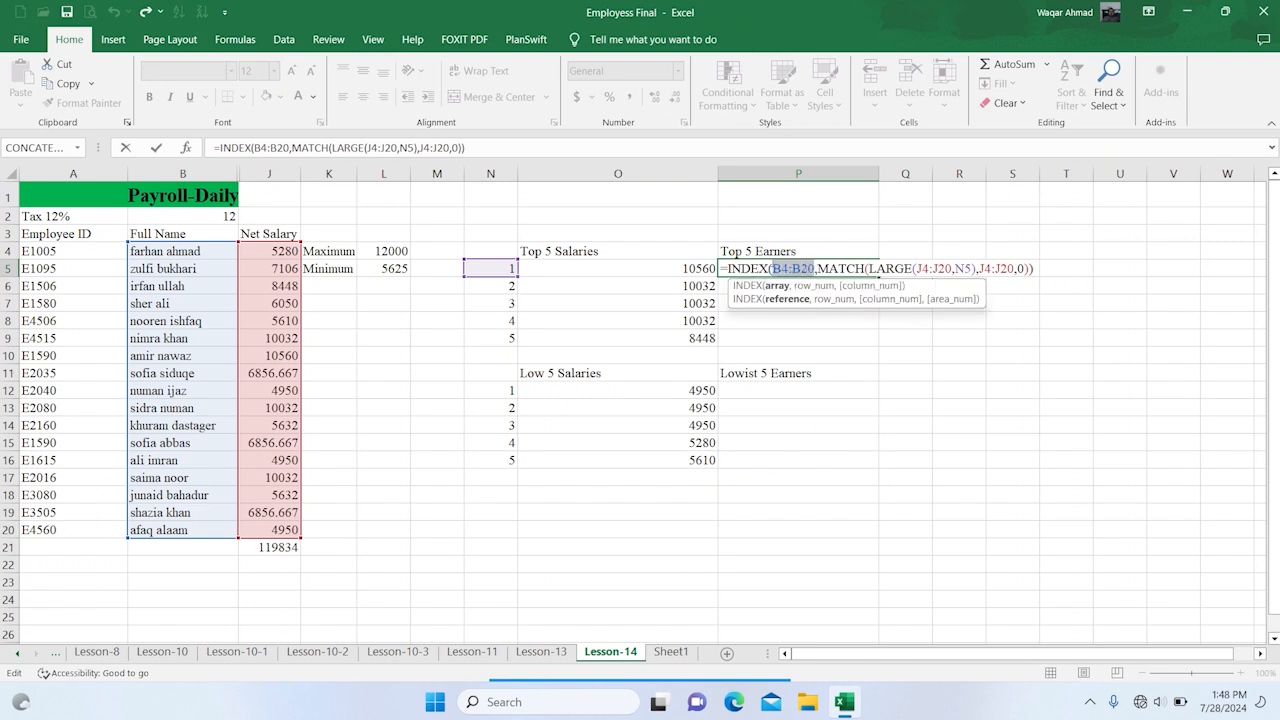
key(F4)
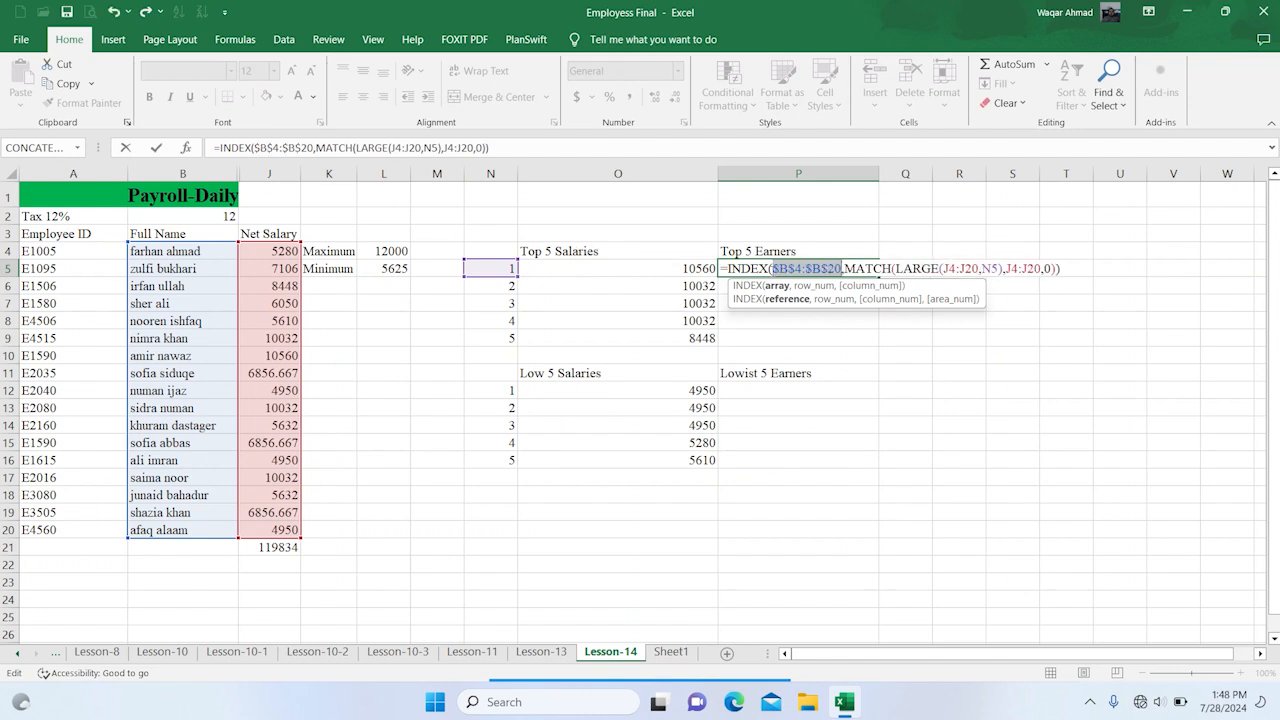
drag(942, 267, 978, 267)
key(F4)
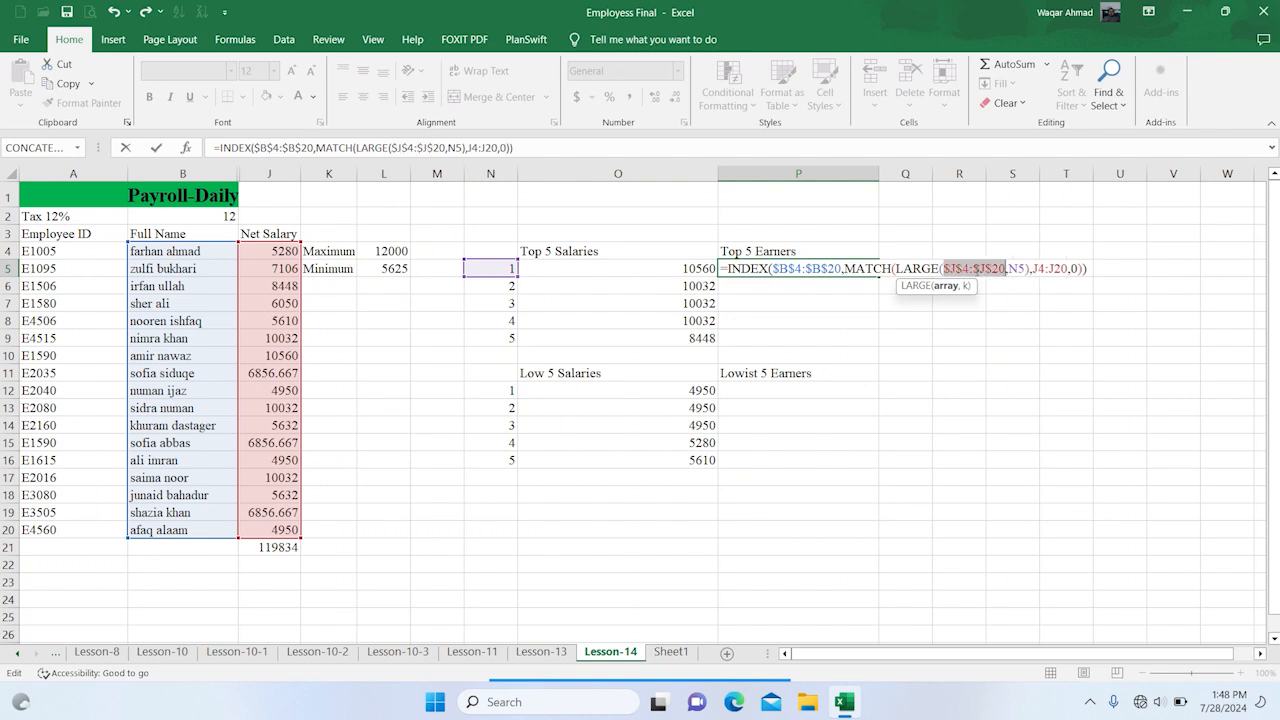
drag(1032, 268, 1068, 270)
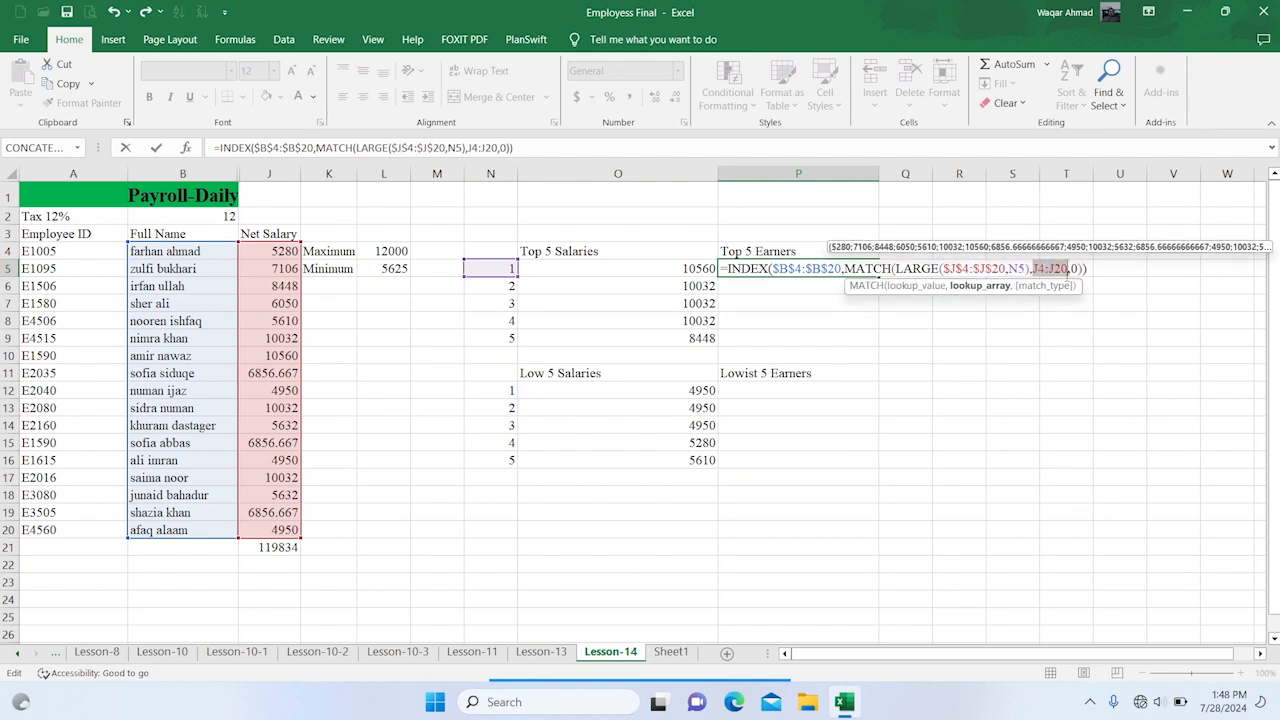
key(F4)
key(Return)
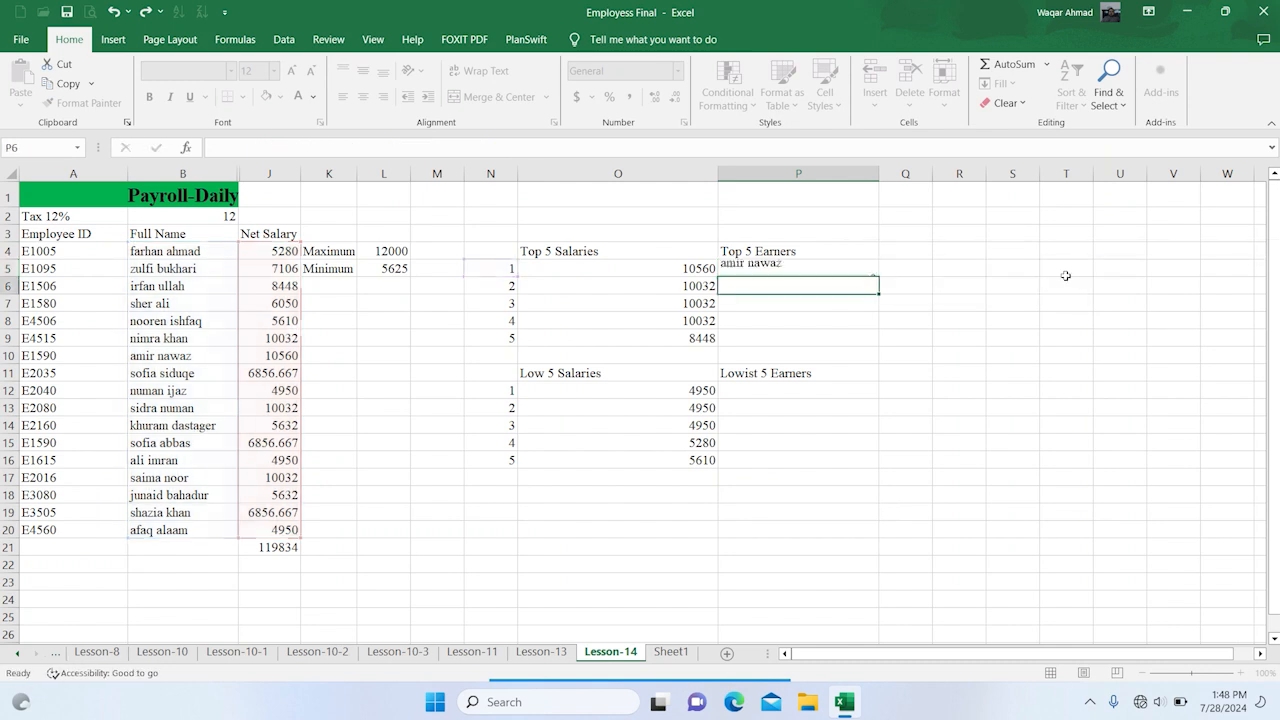
Fill the INDEX formula from P5 down to P9 and check the formulas in P6 and P7
click(872, 268)
drag(879, 276, 877, 343)
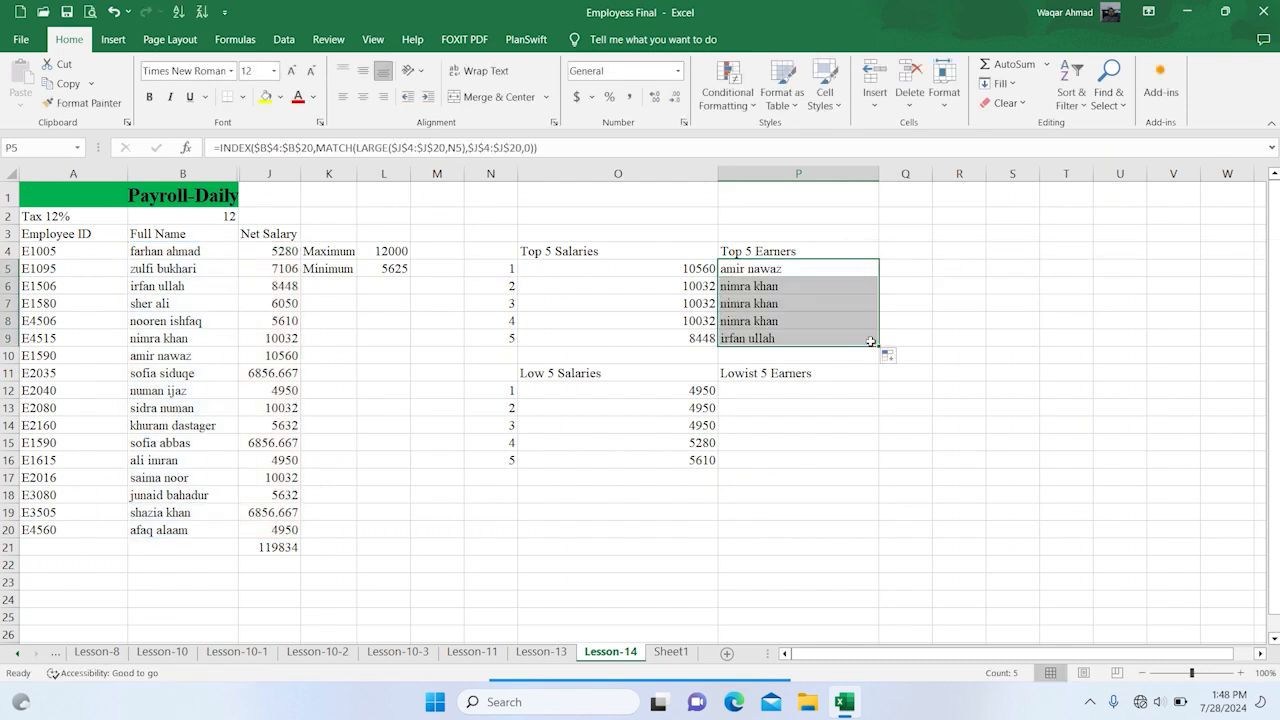
click(815, 316)
double_click(801, 290)
double_click(810, 286)
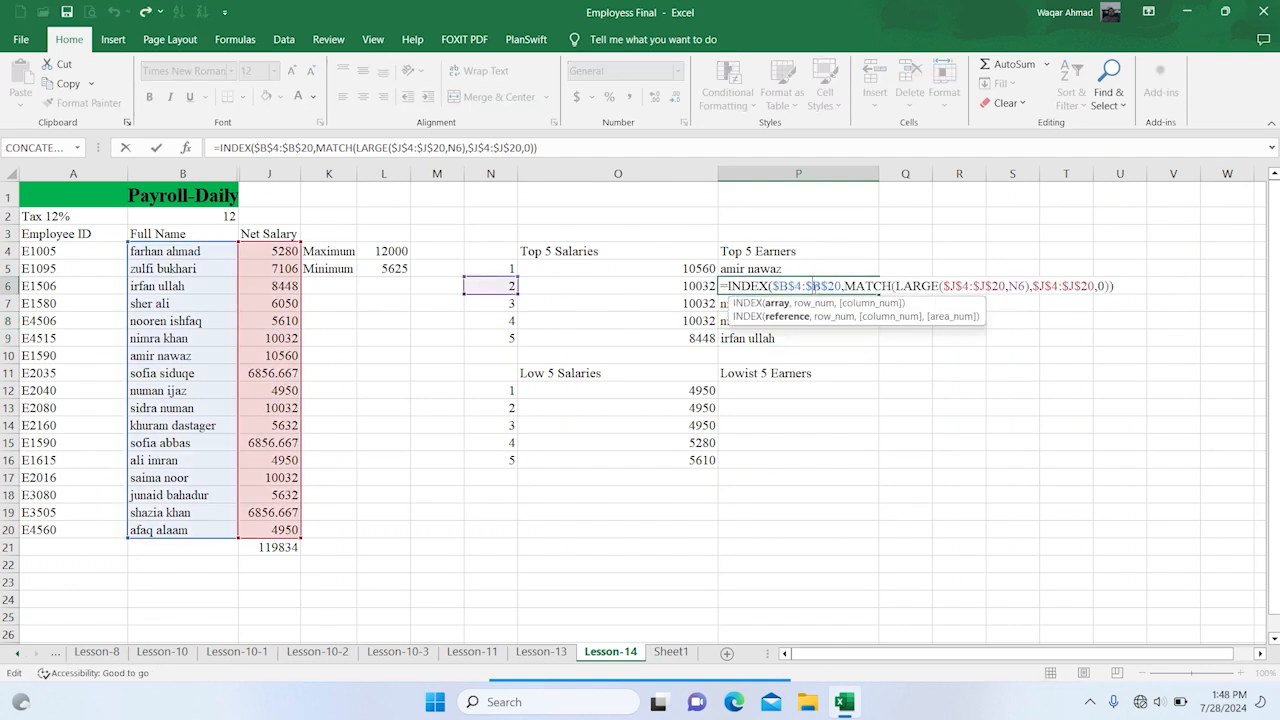
click(798, 303)
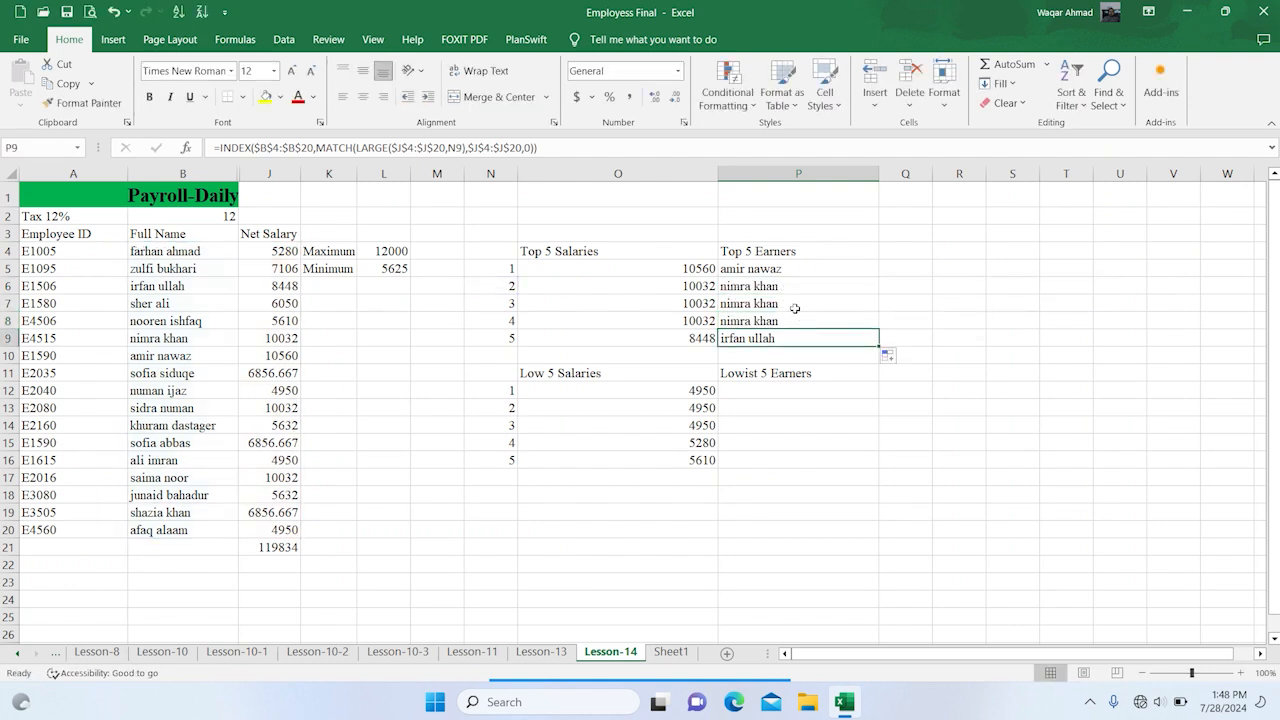
double_click(798, 303)
key(Escape)
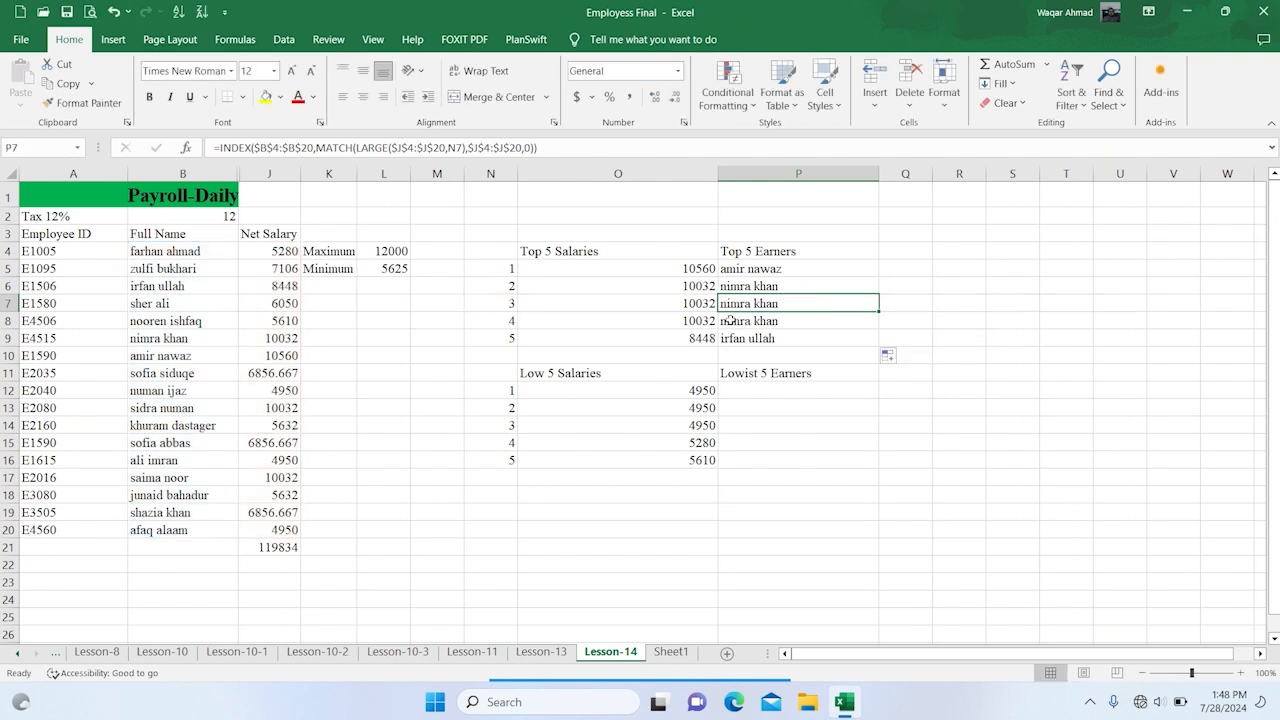
Format the net salaries in J4:J20 to display no decimal places
drag(277, 252, 268, 528)
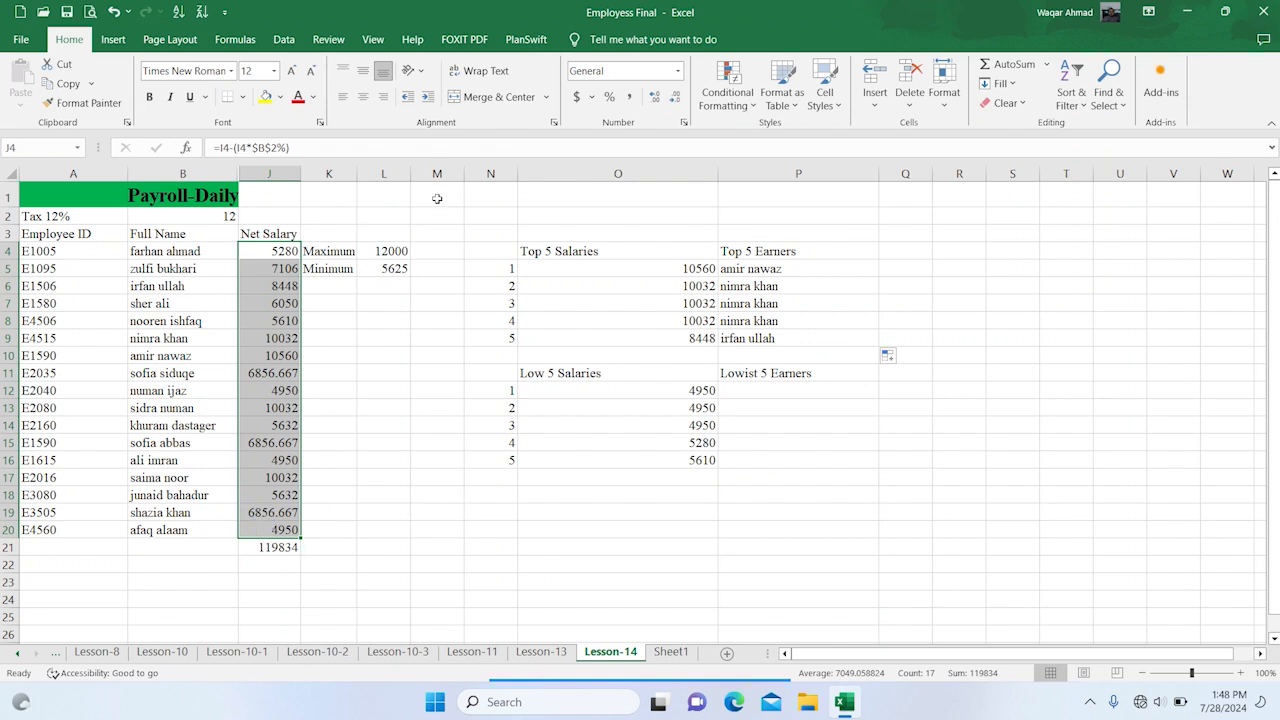
click(675, 97)
click(675, 97)
click(675, 97)
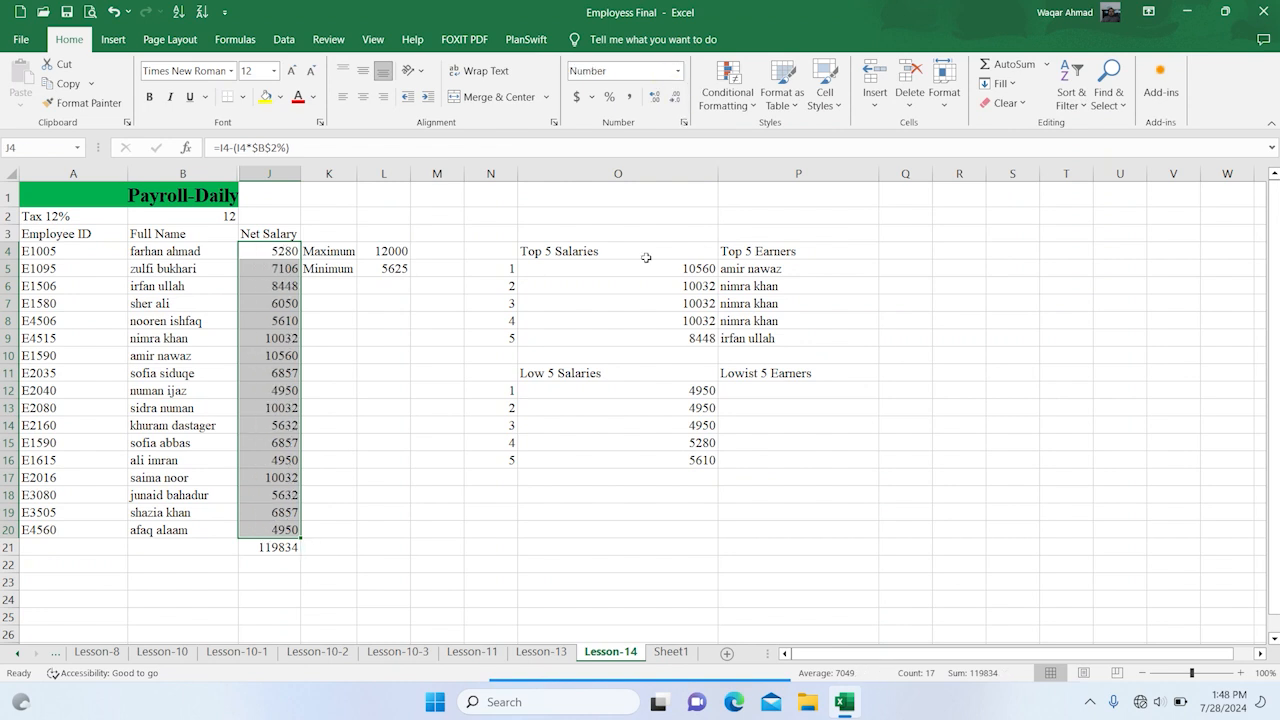
click(628, 512)
click(744, 340)
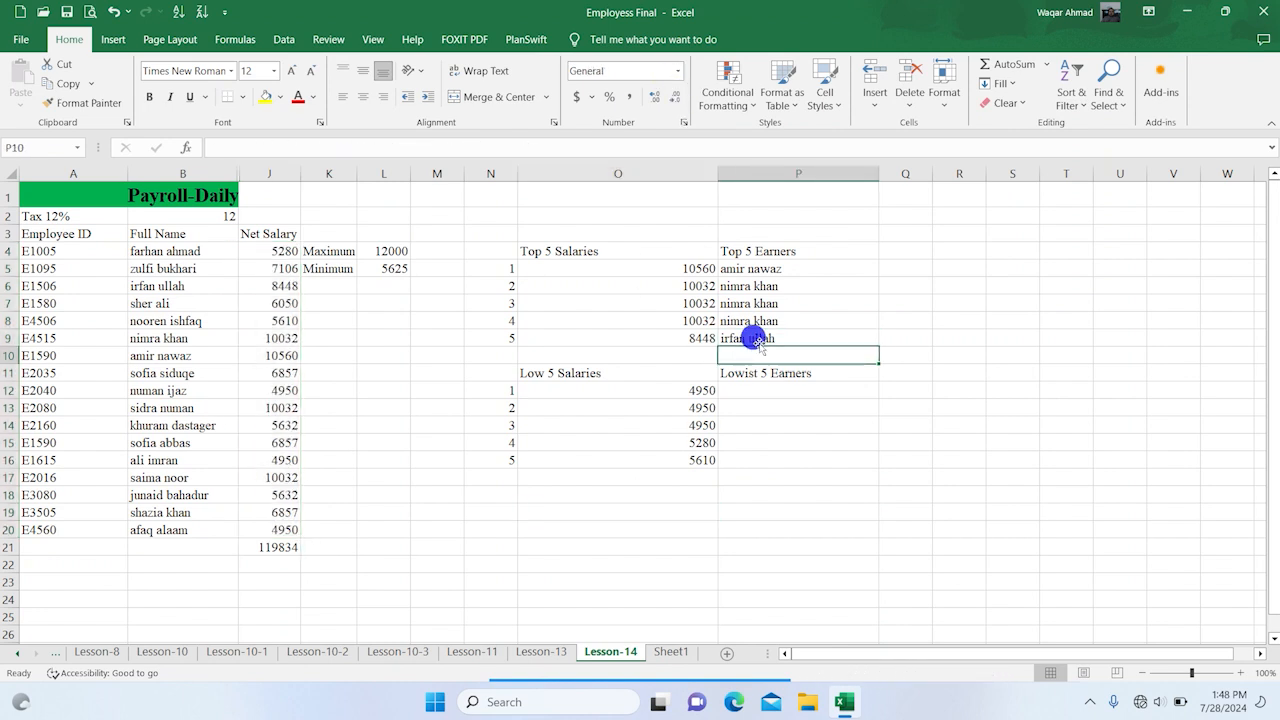
Enter a SMALL formula in P12 that finds the lowest salary in J4:J20 using the rank in N12
click(746, 391)
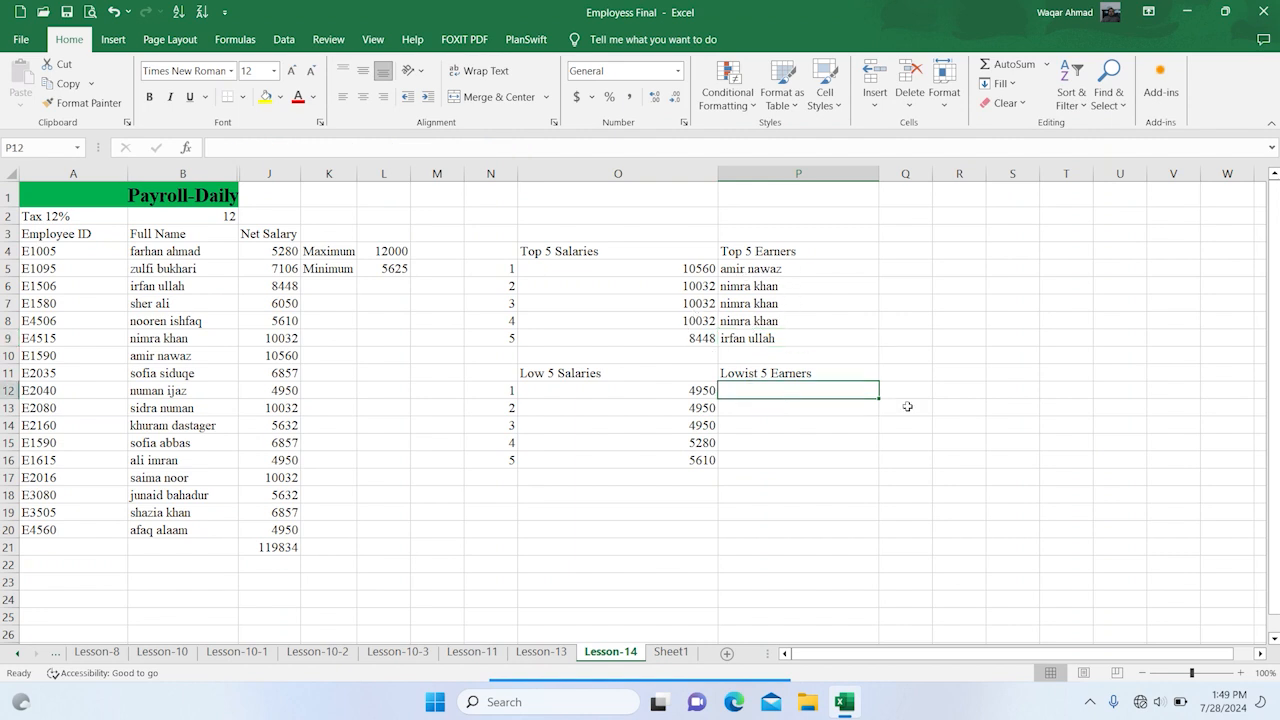
text(=sma)
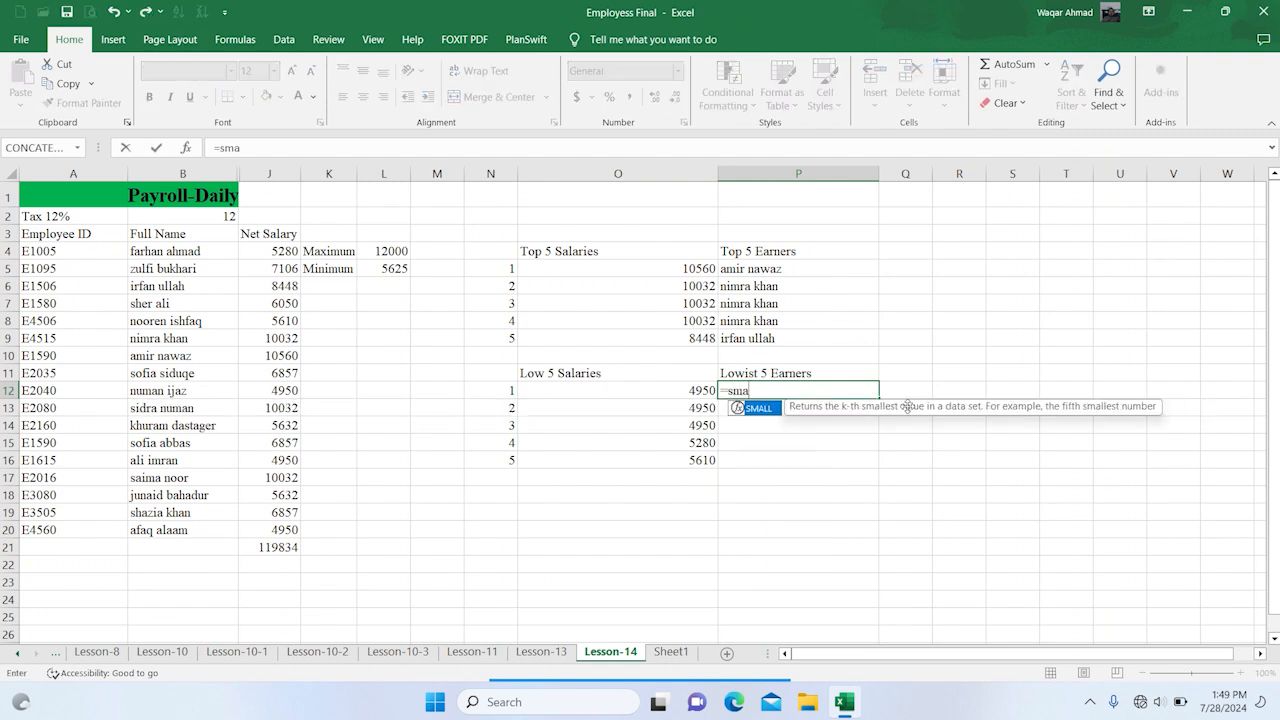
text(ll()
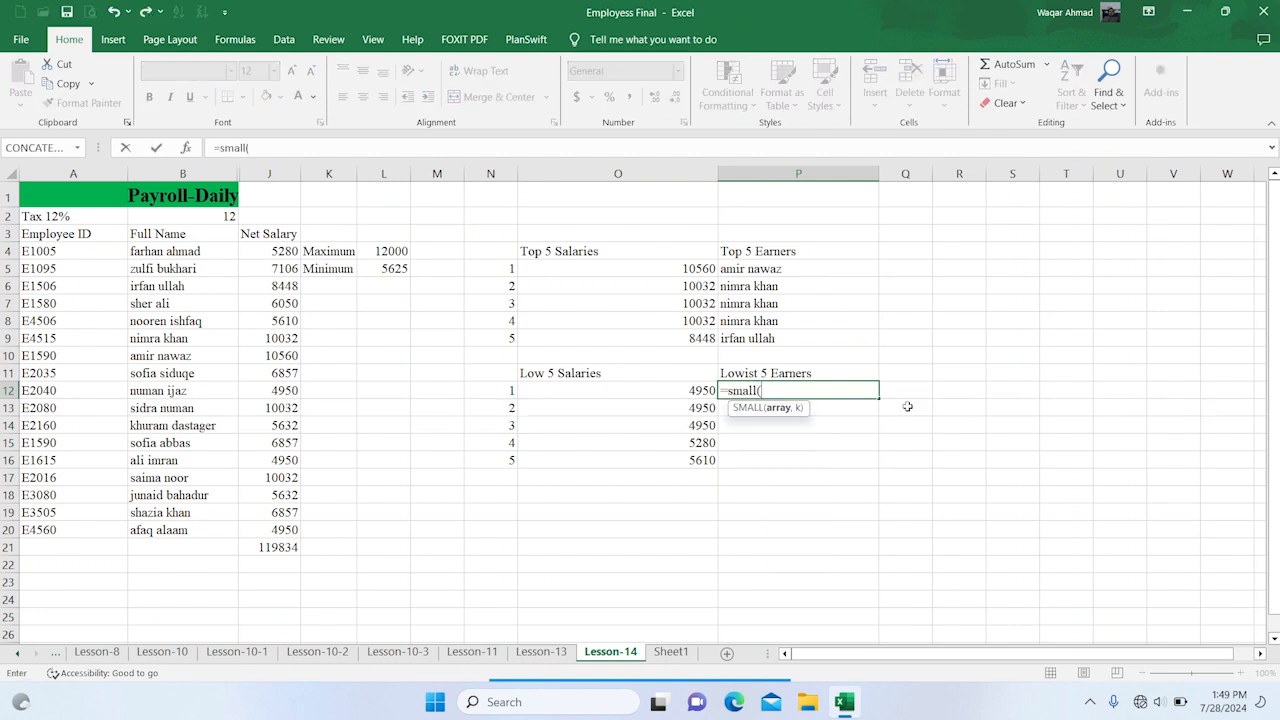
drag(269, 250, 264, 522)
text(,)
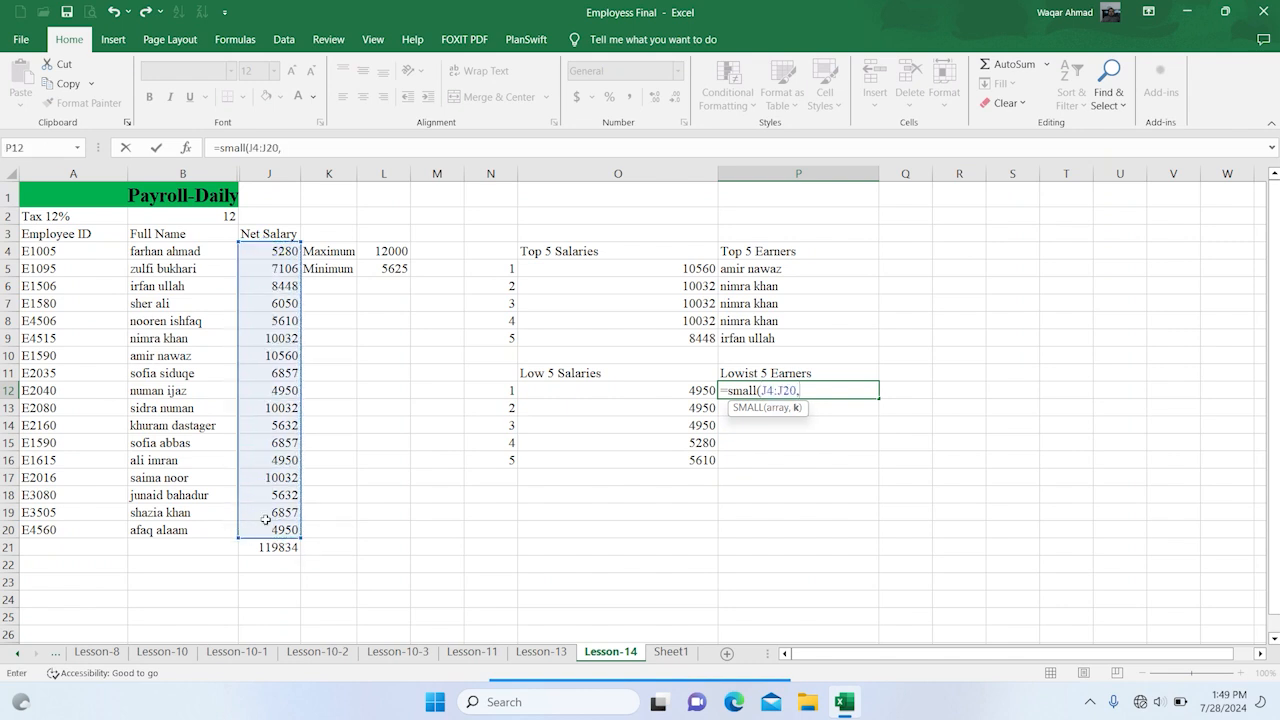
click(505, 390)
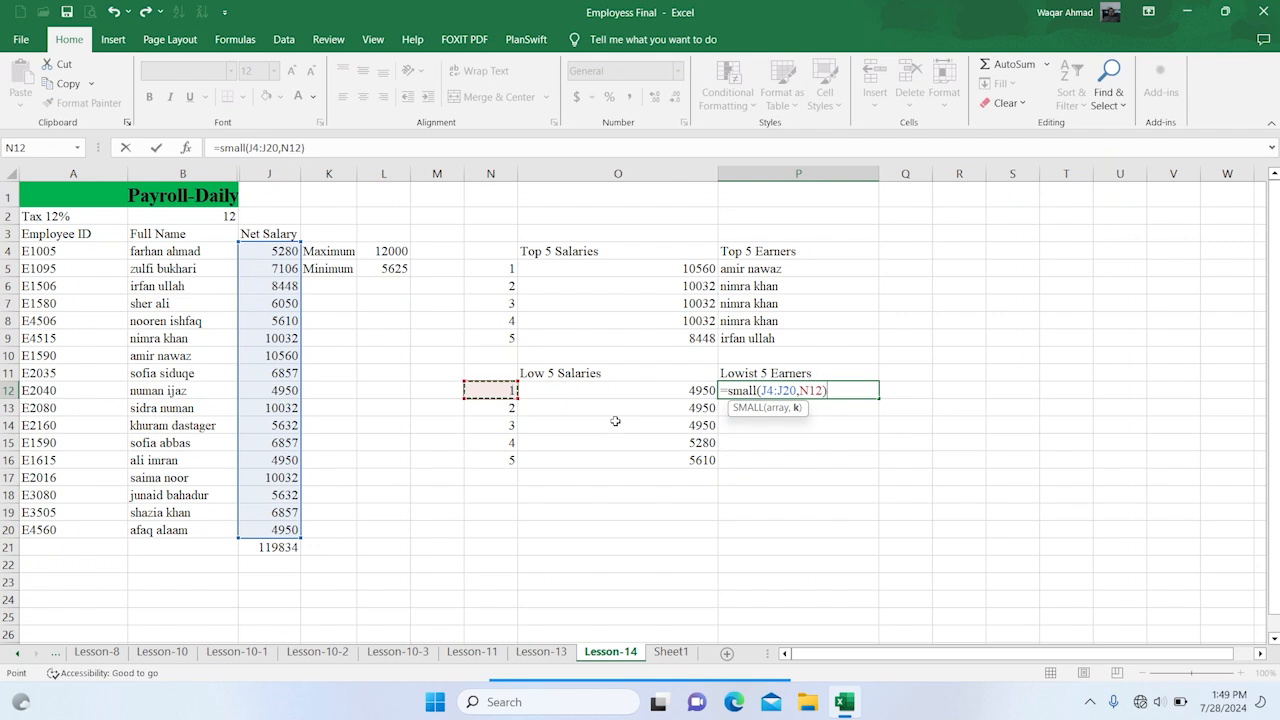
text())
key(ctrl+Return)
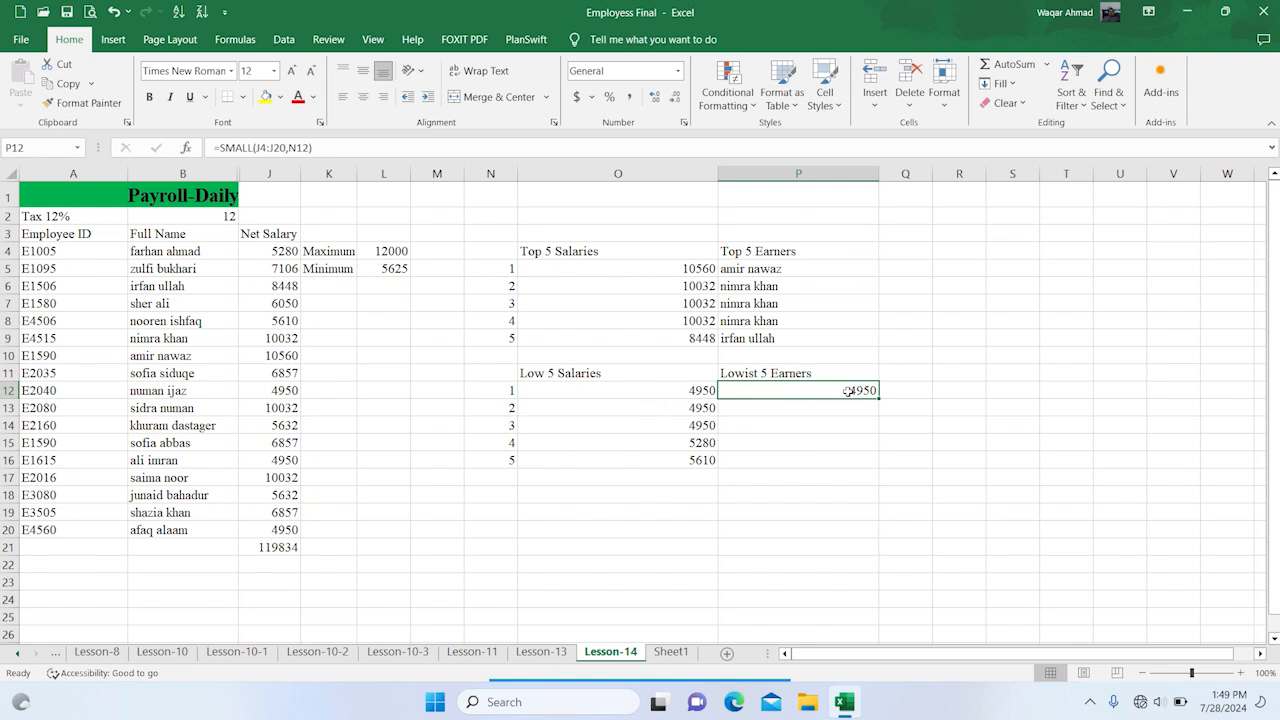
Wrap P12's SMALL formula in a MATCH function that looks up the value in J4:J20 with exact match type 0
click(848, 391)
double_click(848, 391)
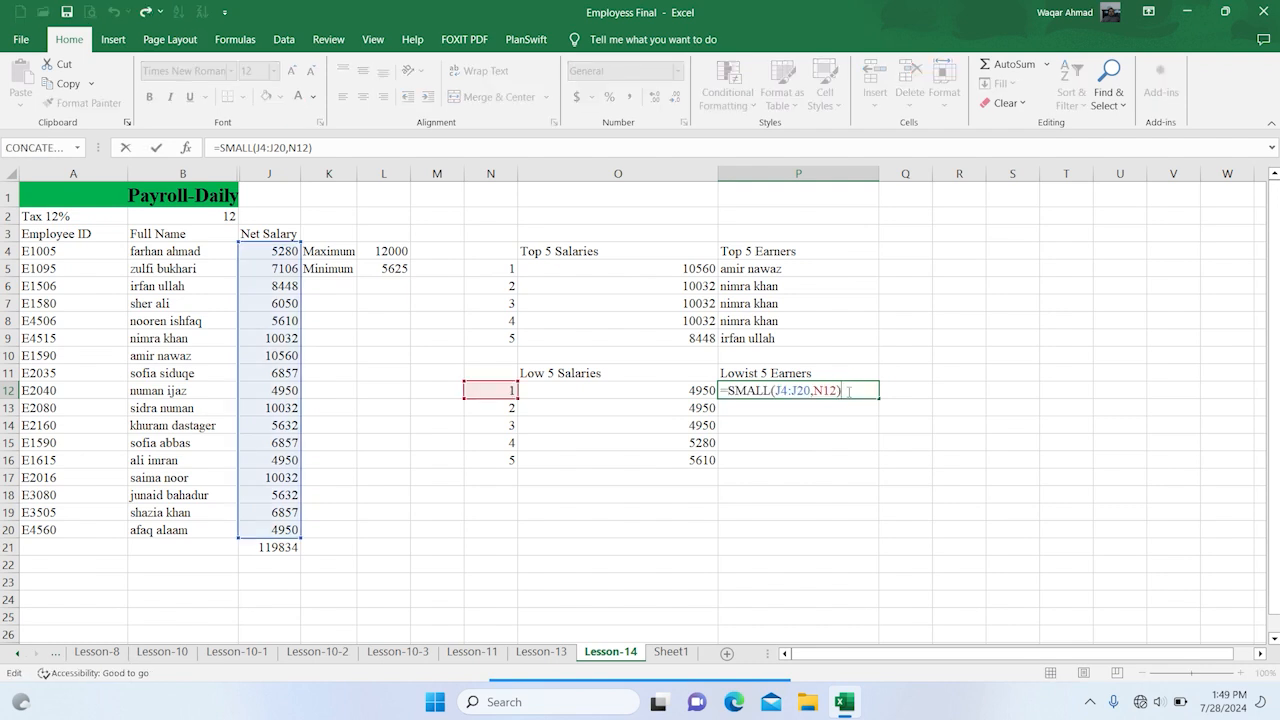
click(731, 386)
text(matc)
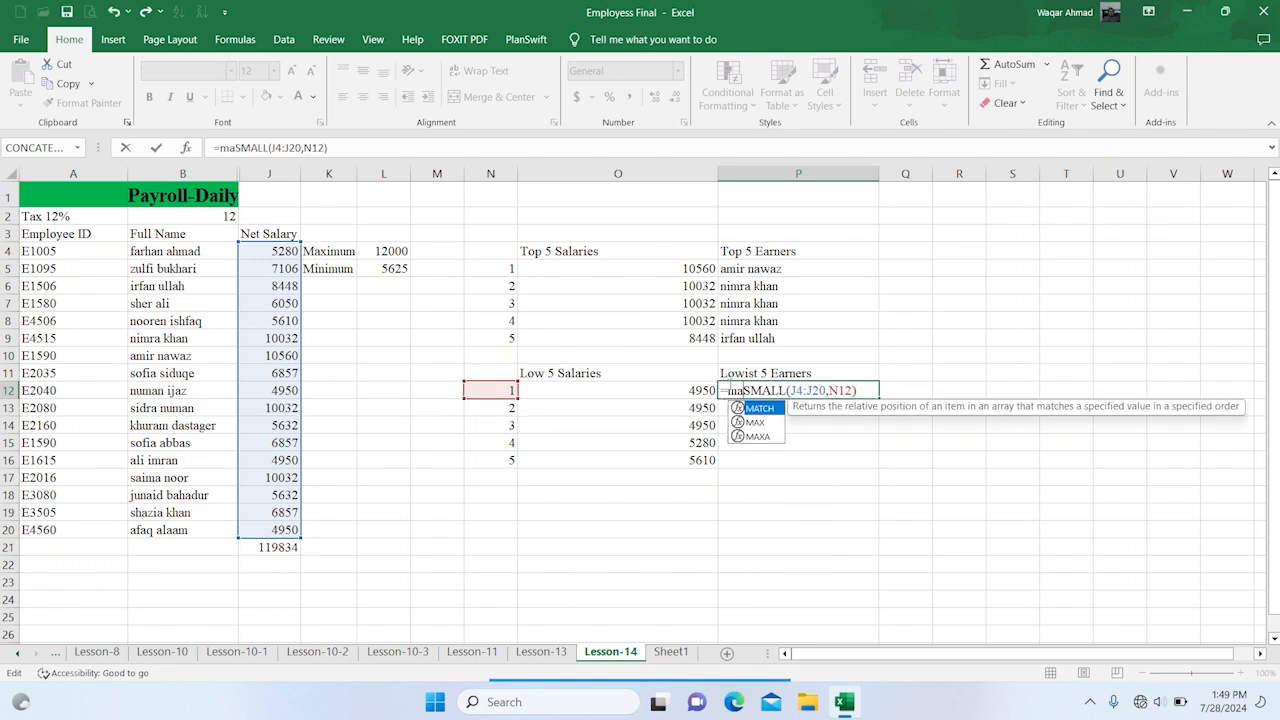
text(h)
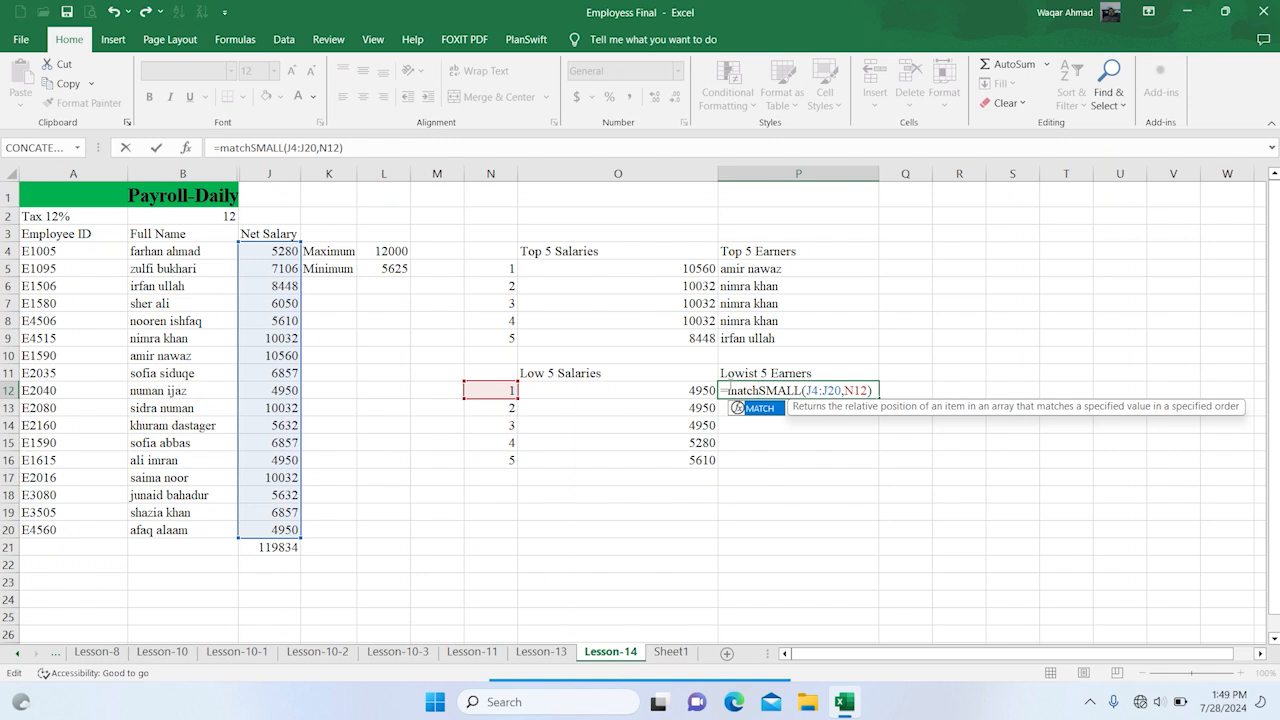
text(()
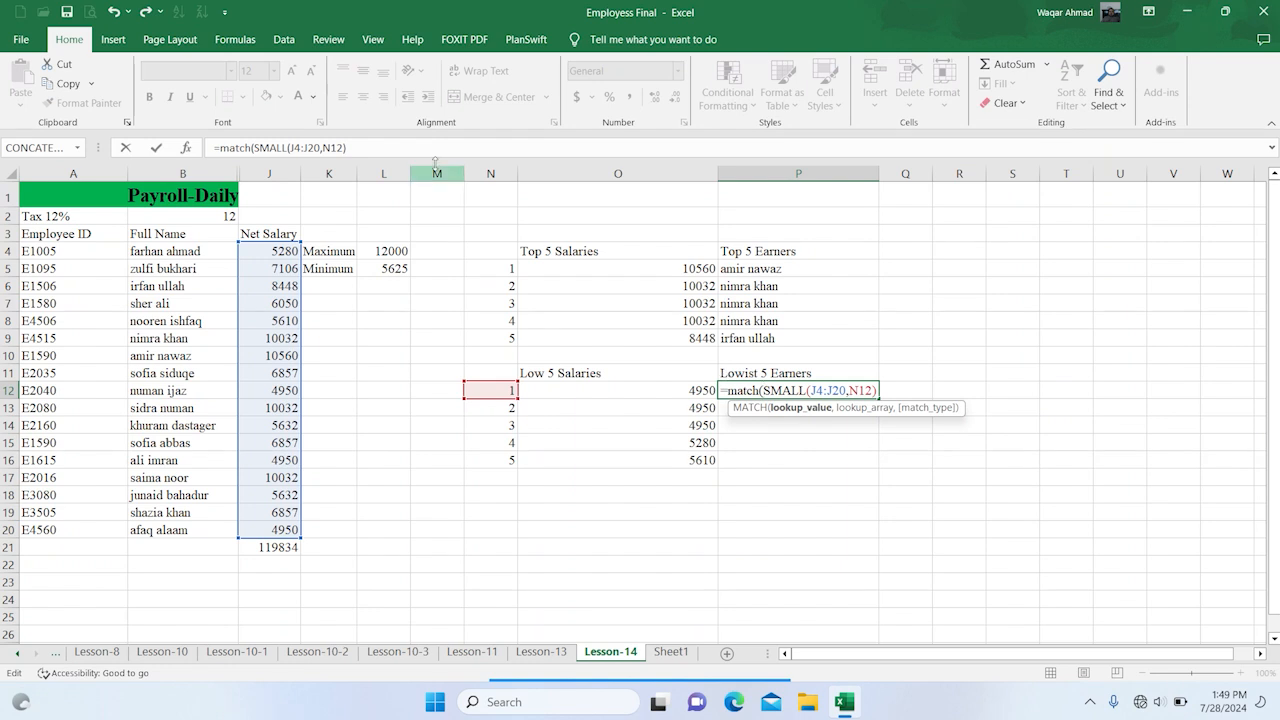
click(367, 146)
text(,)
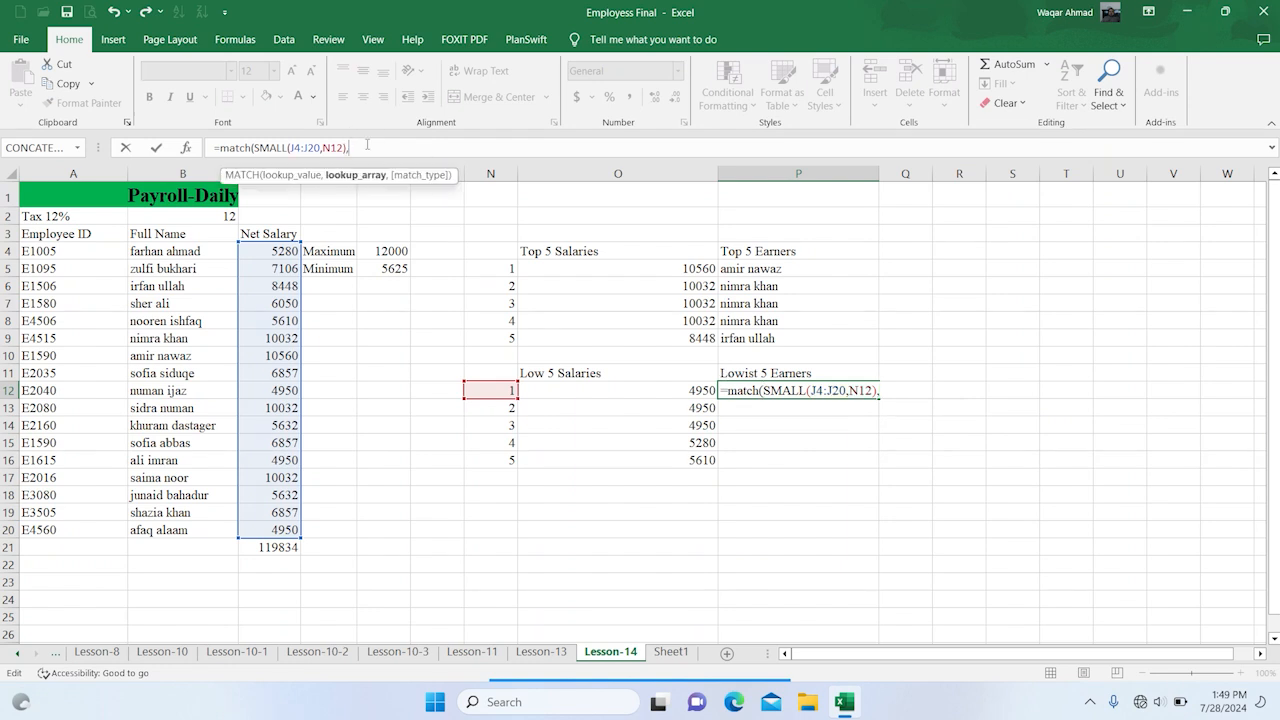
drag(277, 250, 276, 531)
text(,)
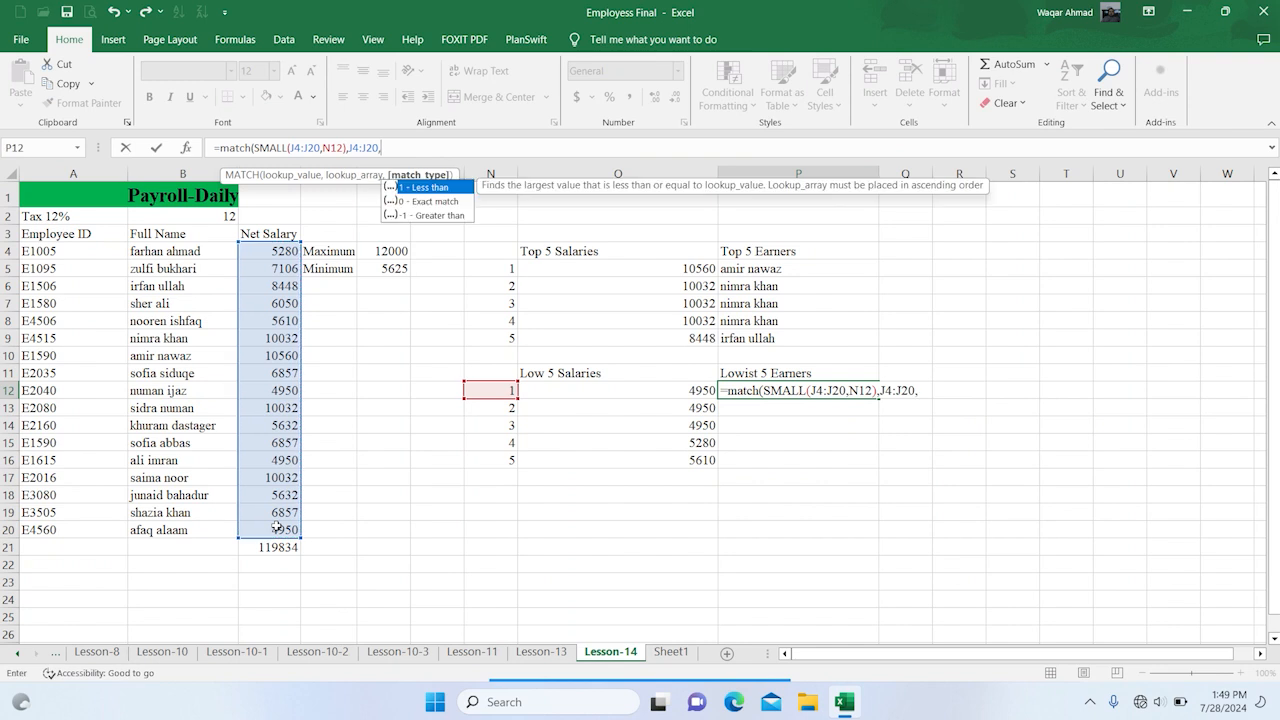
text(0))
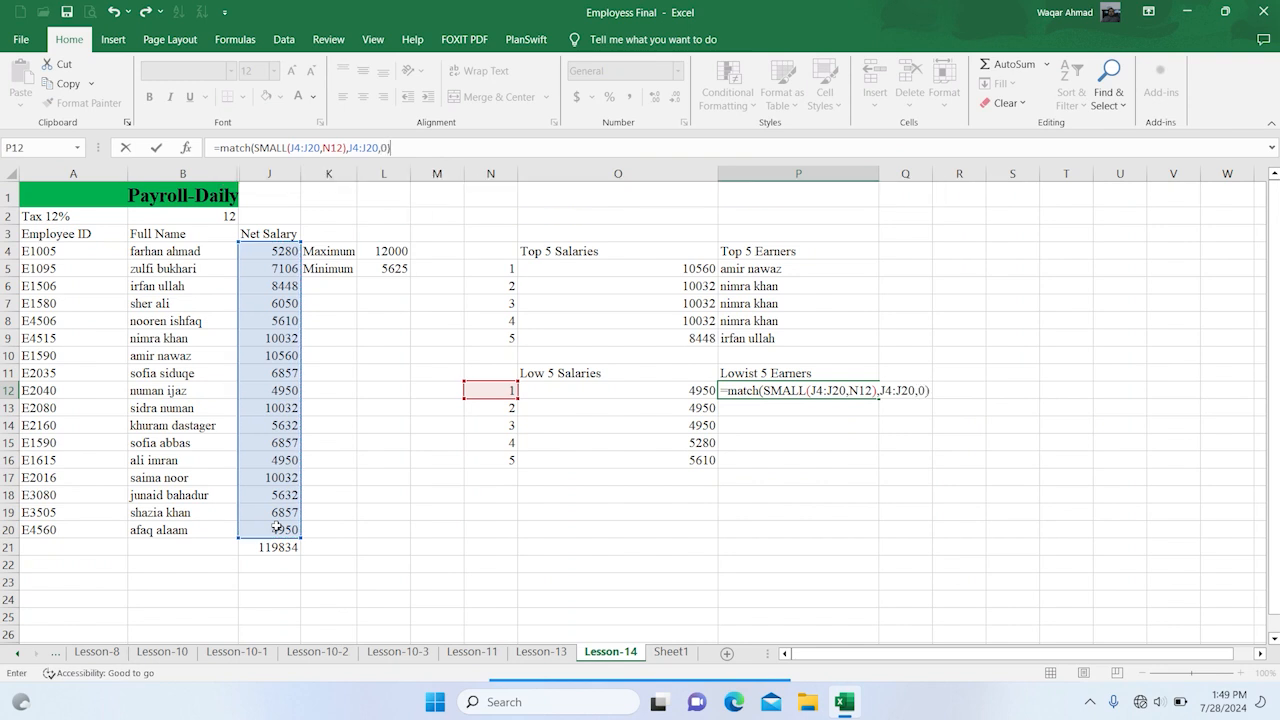
key(Return)
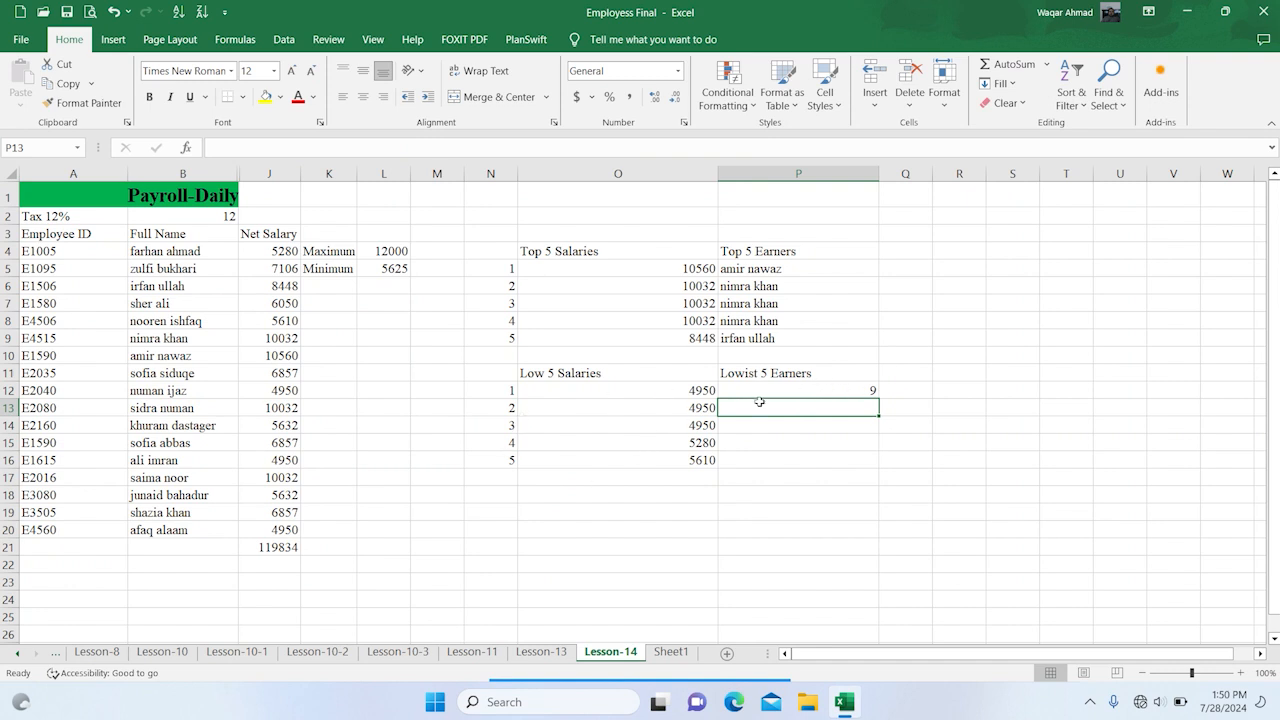
Wrap the MATCH formula in P12 in an INDEX function that returns the name from B4:B20
click(860, 395)
click(278, 146)
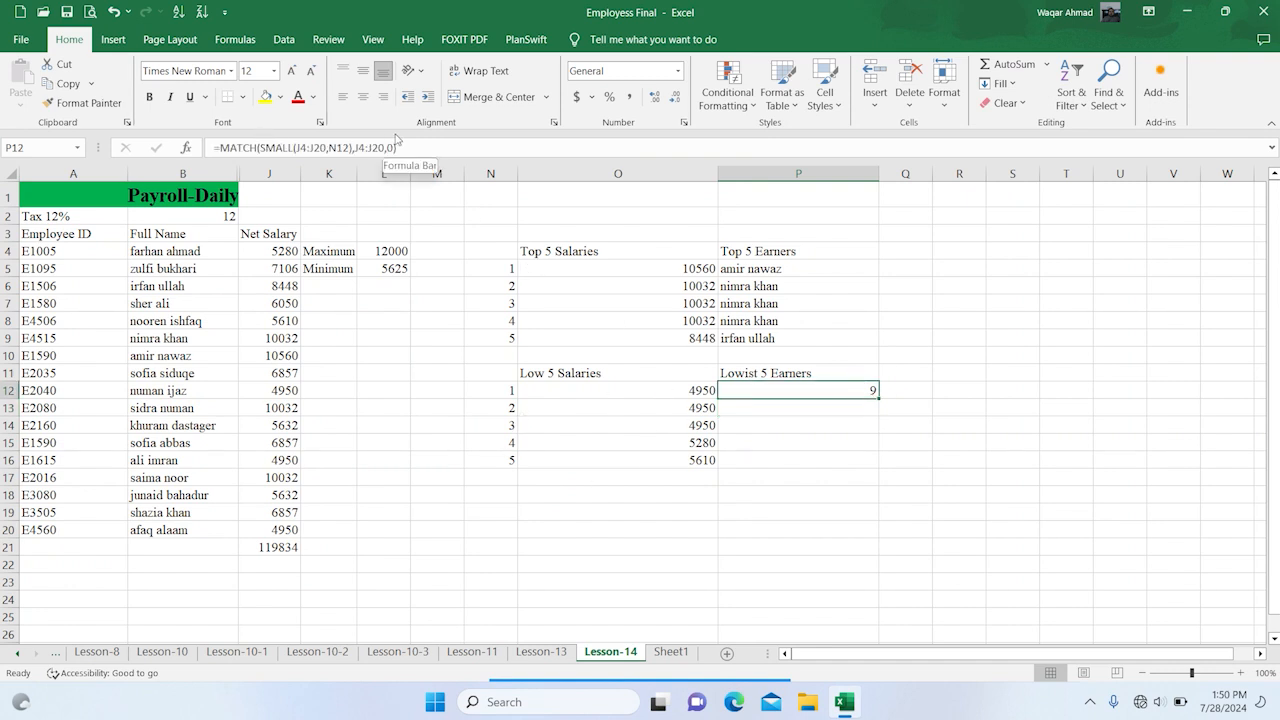
click(278, 146)
click(726, 390)
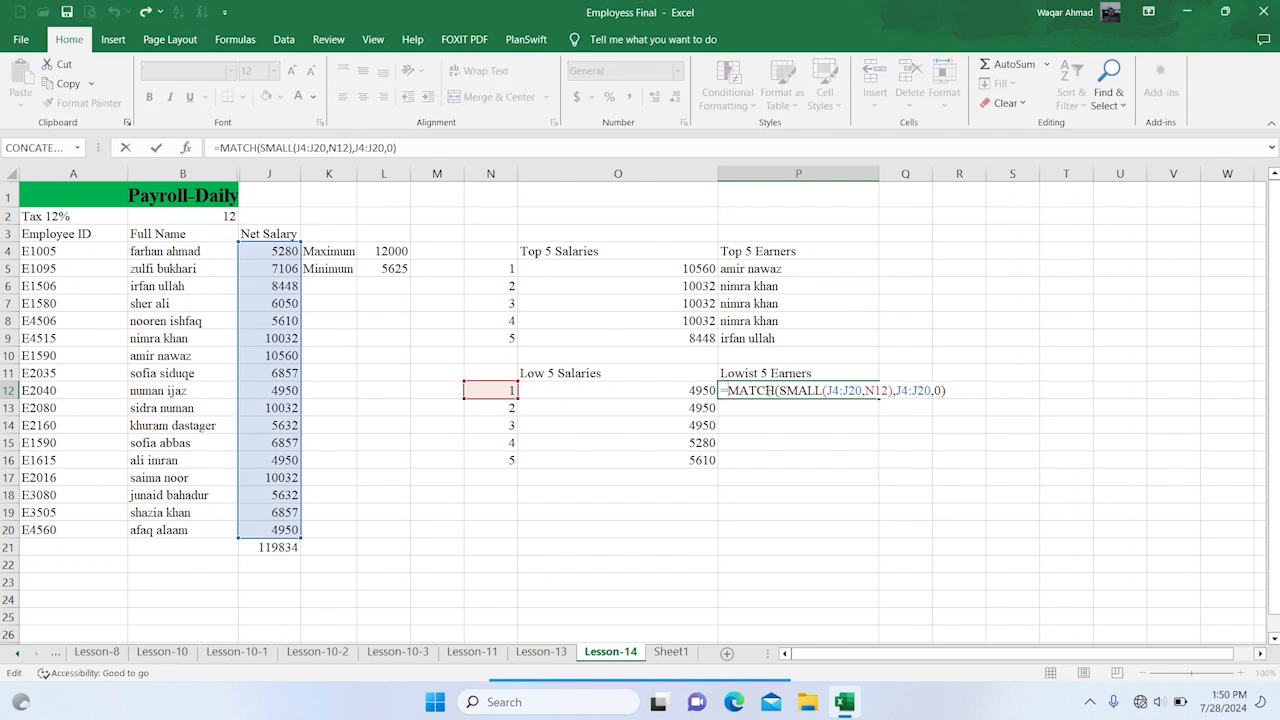
text(index)
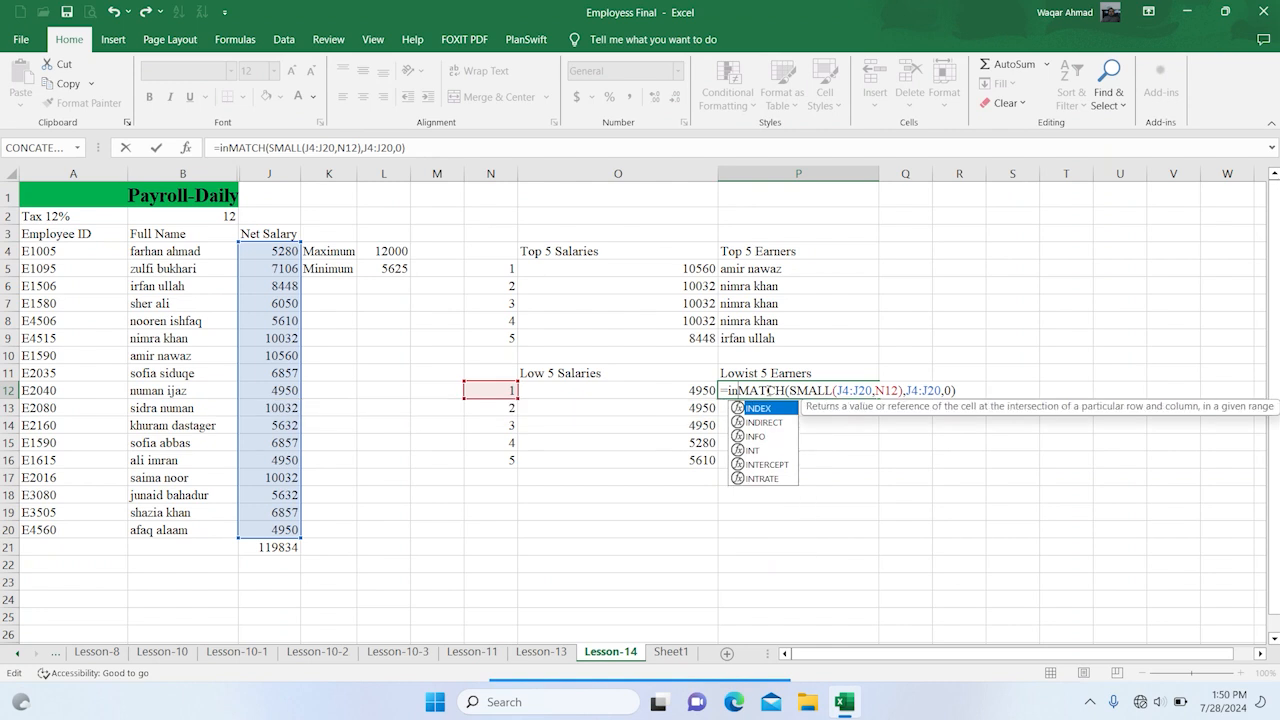
text(()
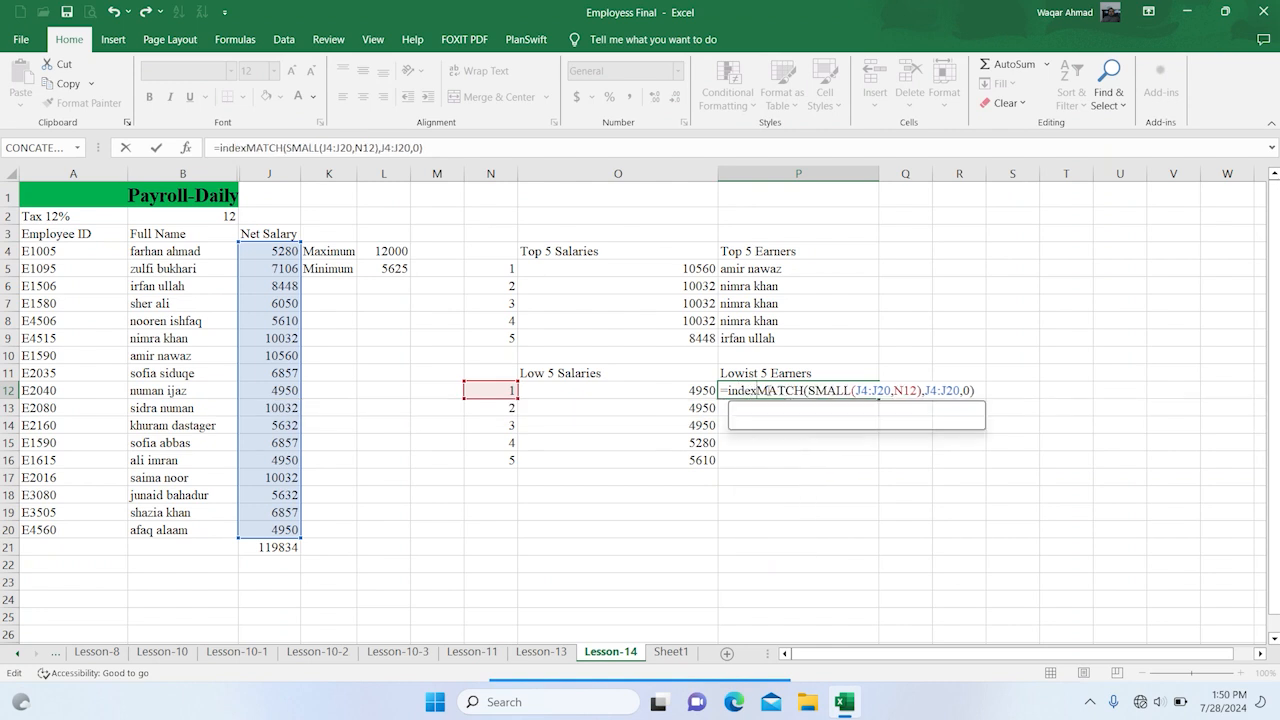
click(155, 250)
drag(157, 268, 159, 536)
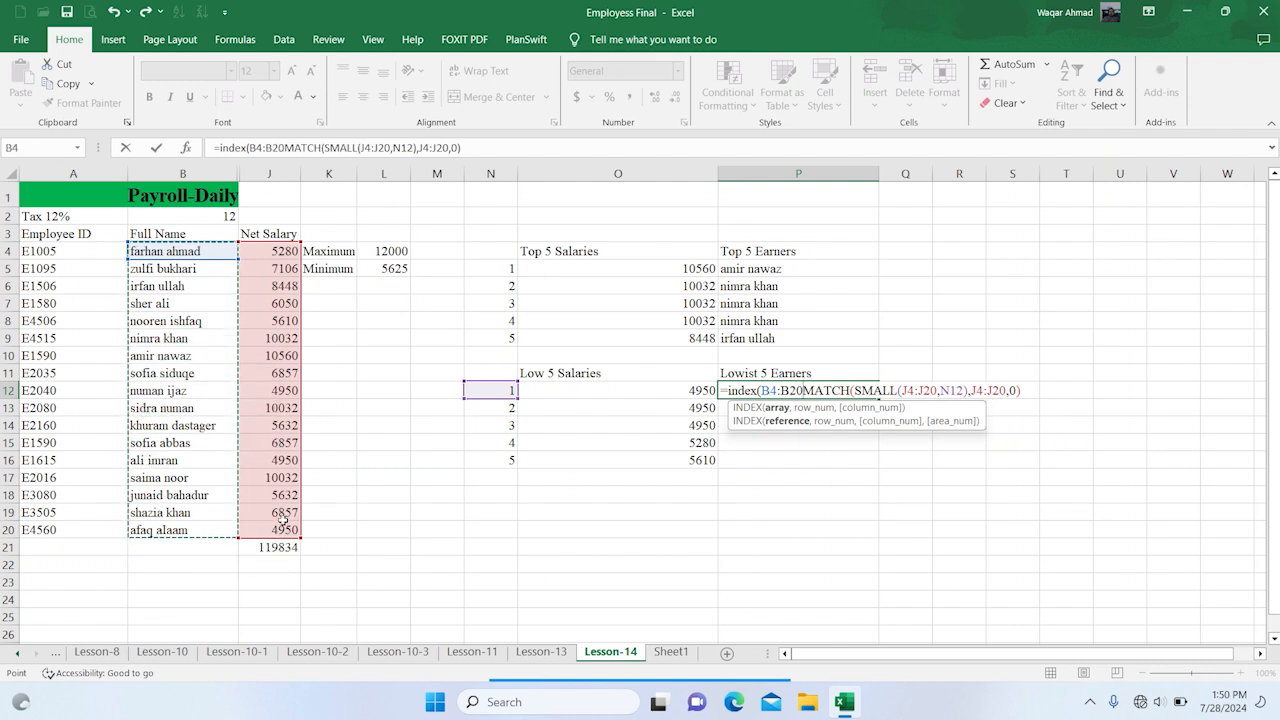
text(,)
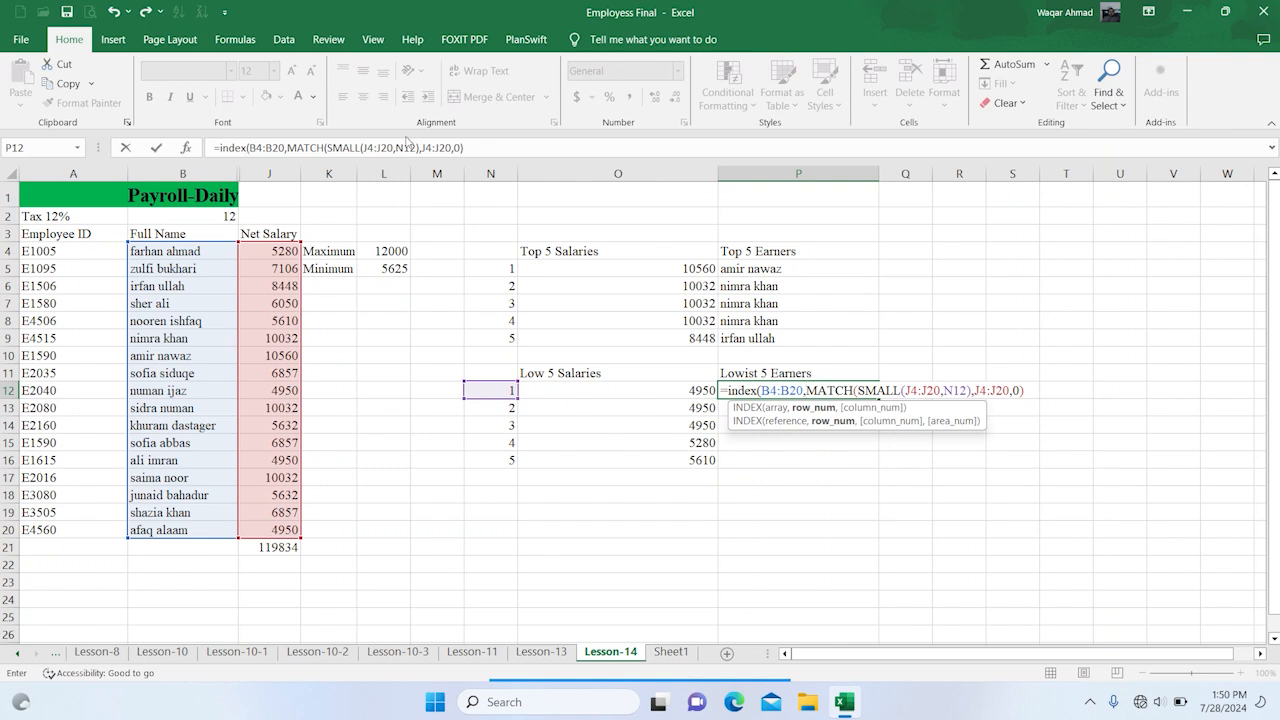
click(470, 147)
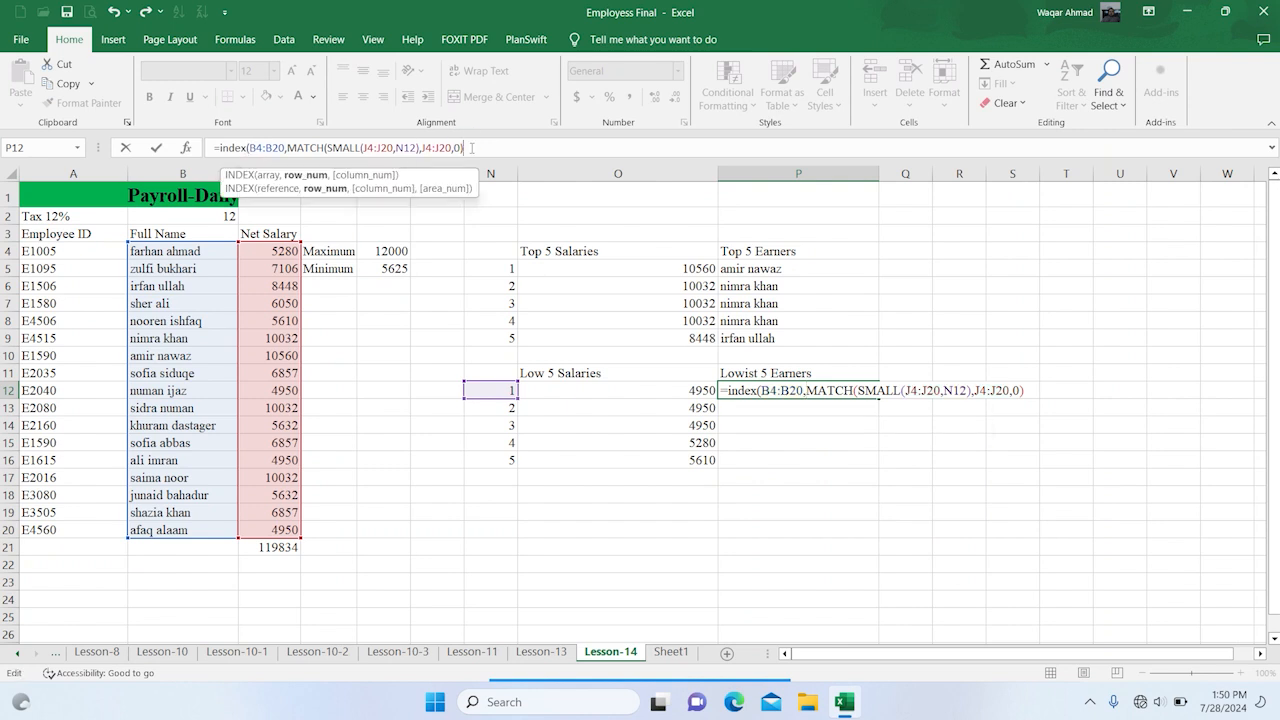
text())
key(Return)
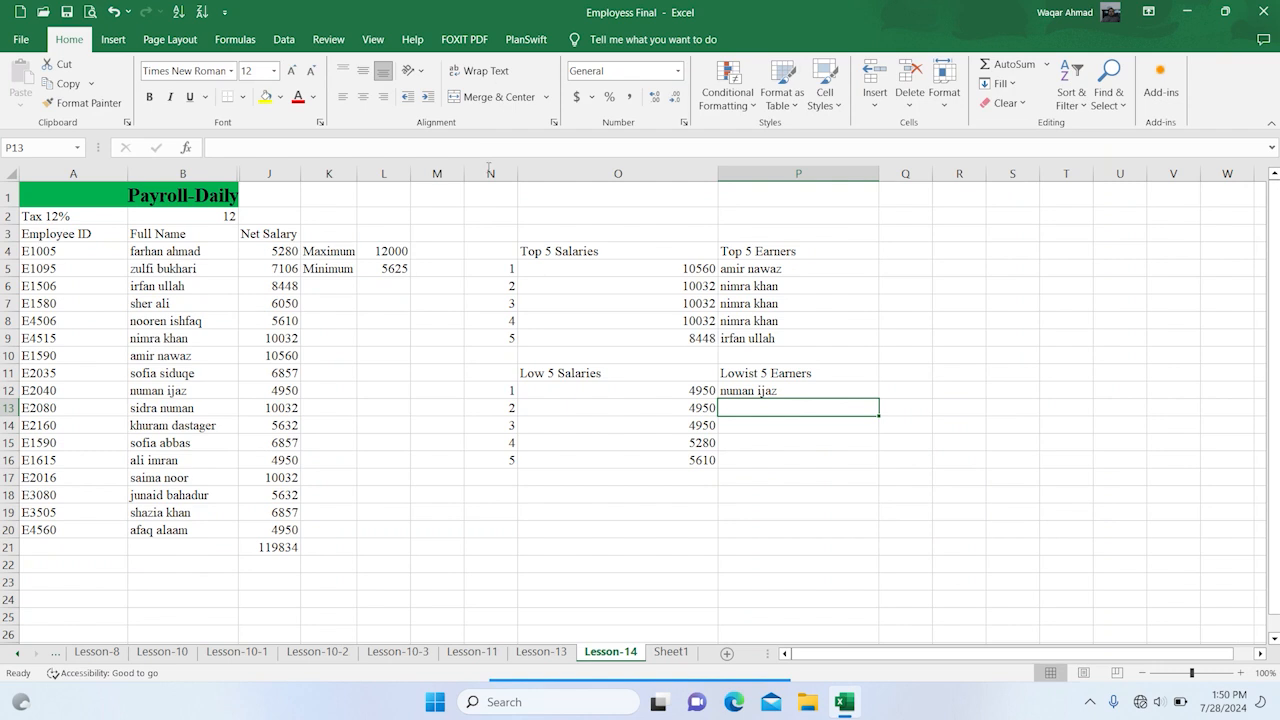
Make the ranges in P12's INDEX formula absolute, as $B$4:$B$20 and both occurrences of $J$4:$J$20
click(781, 391)
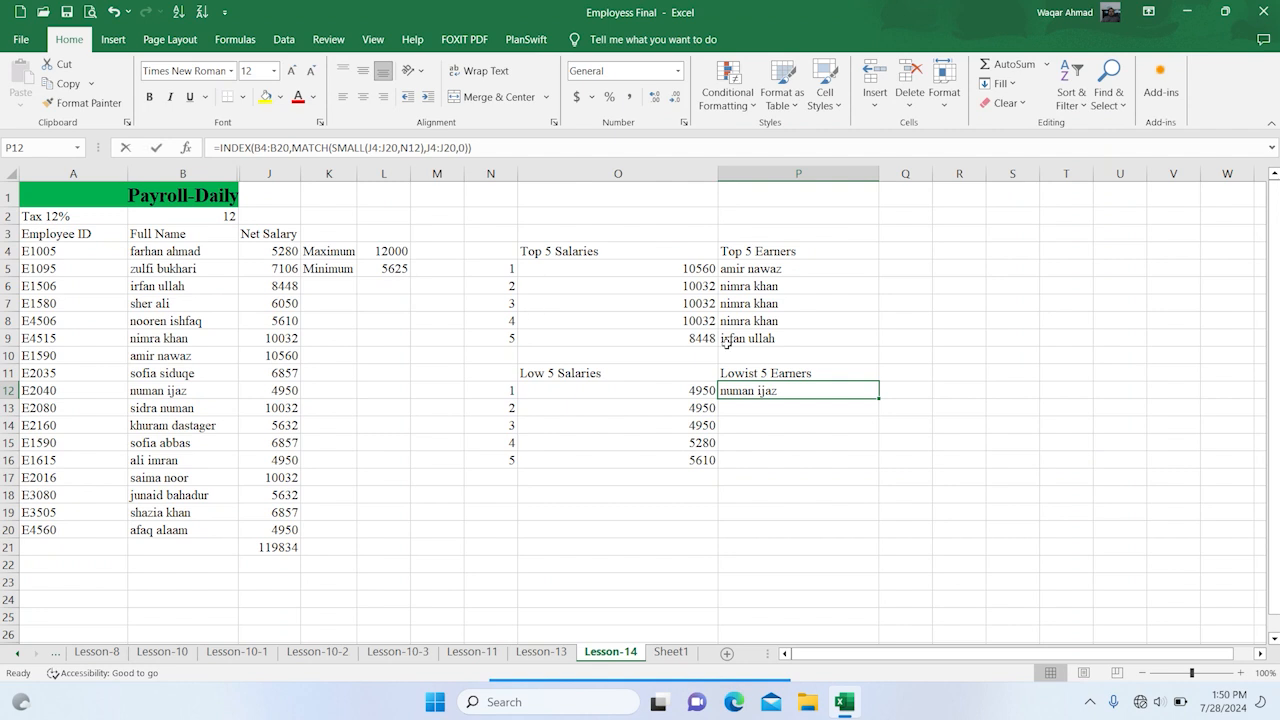
key(F2)
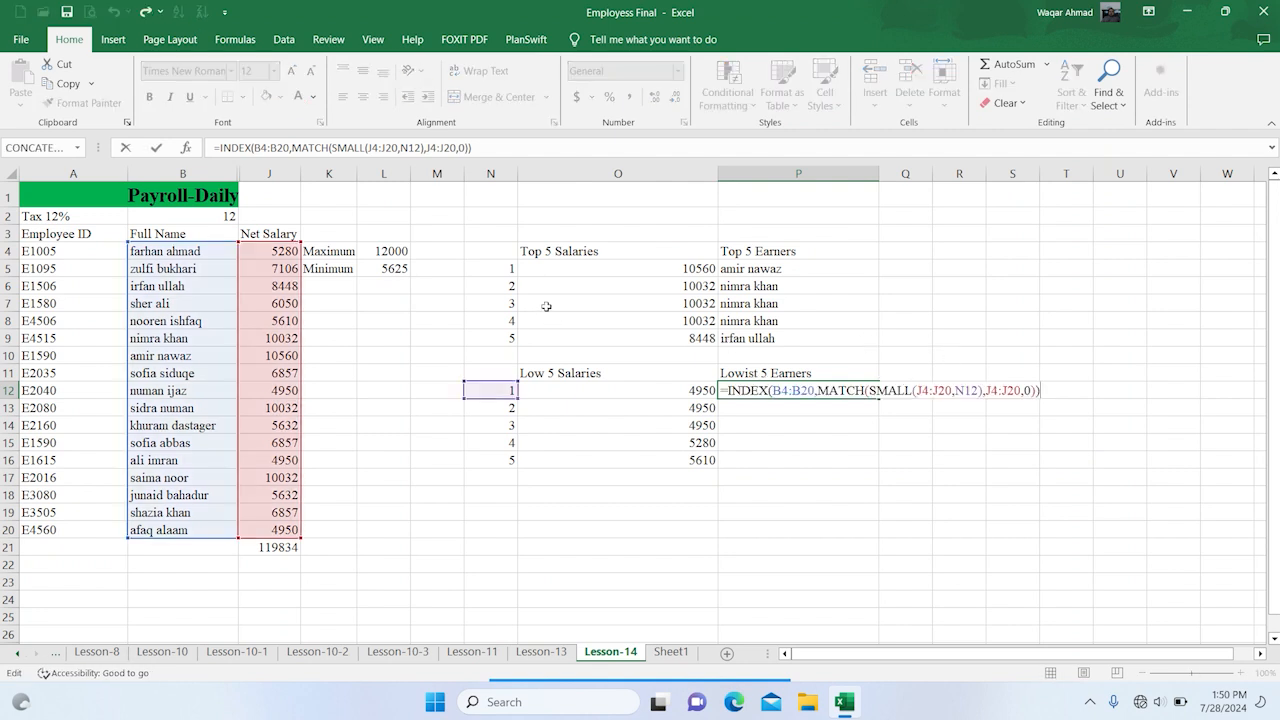
drag(773, 391, 806, 386)
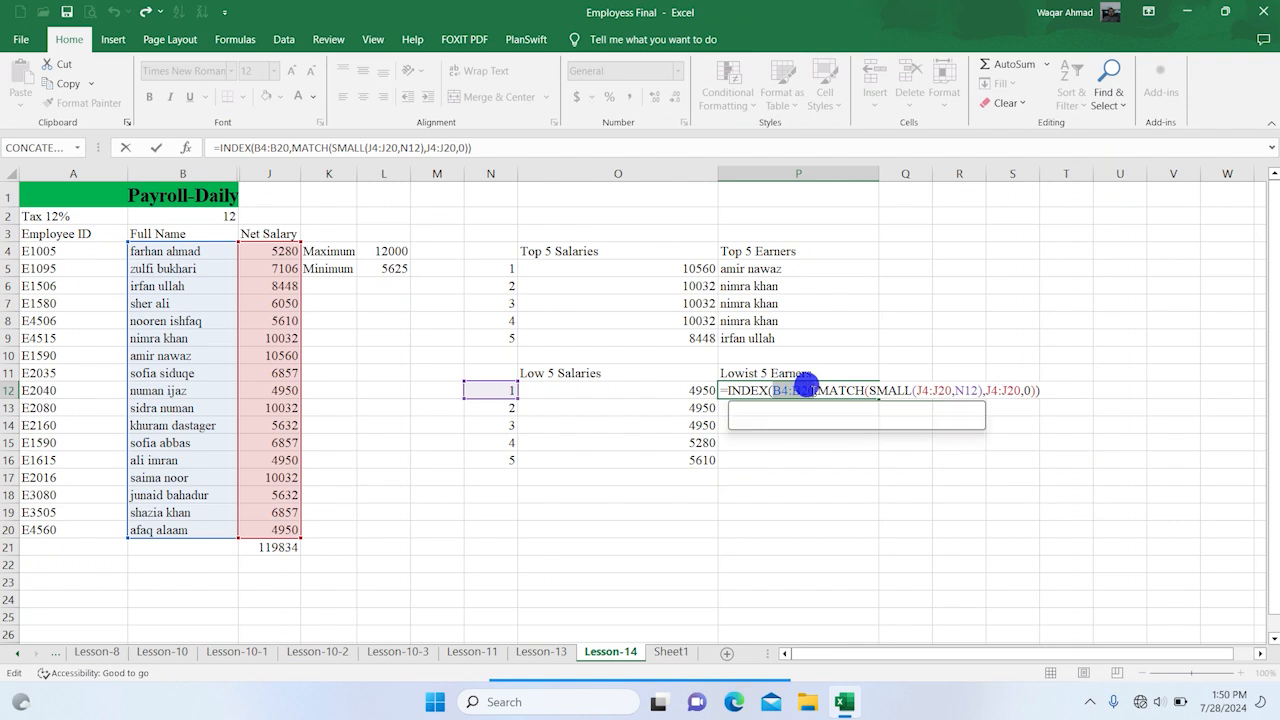
key(F4)
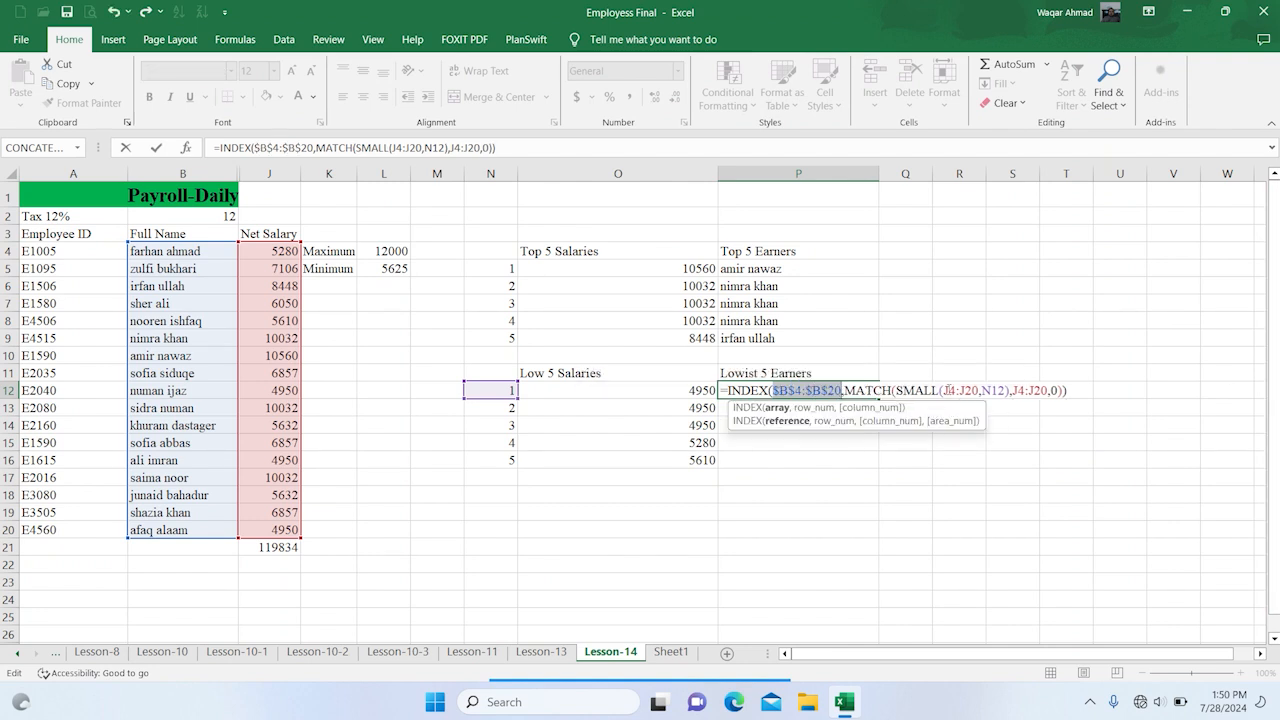
drag(942, 390, 977, 390)
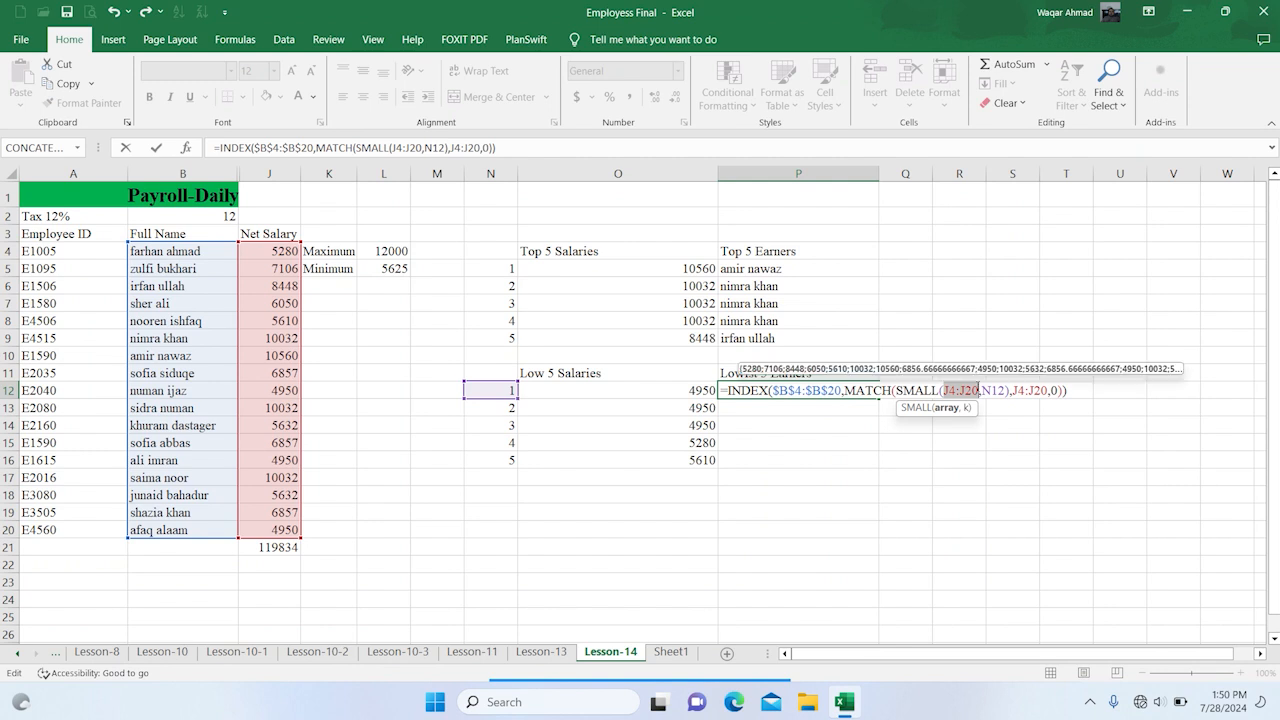
key(F4)
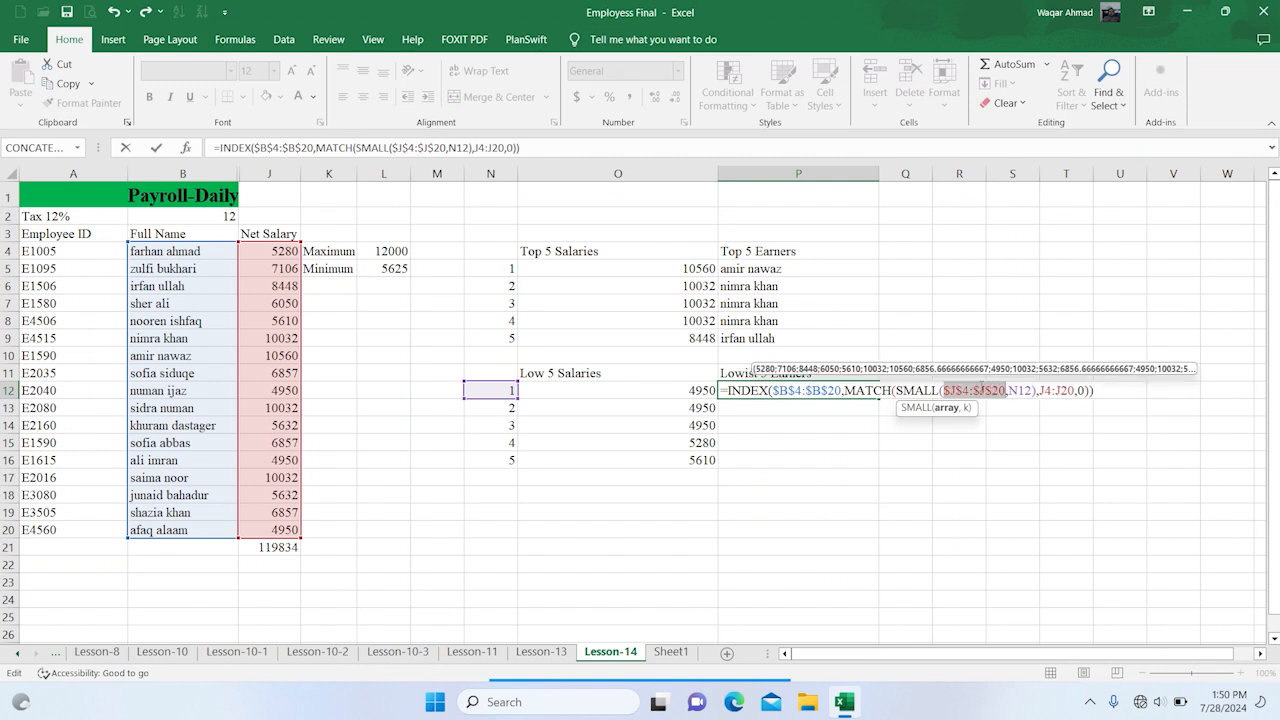
drag(1040, 390, 1074, 391)
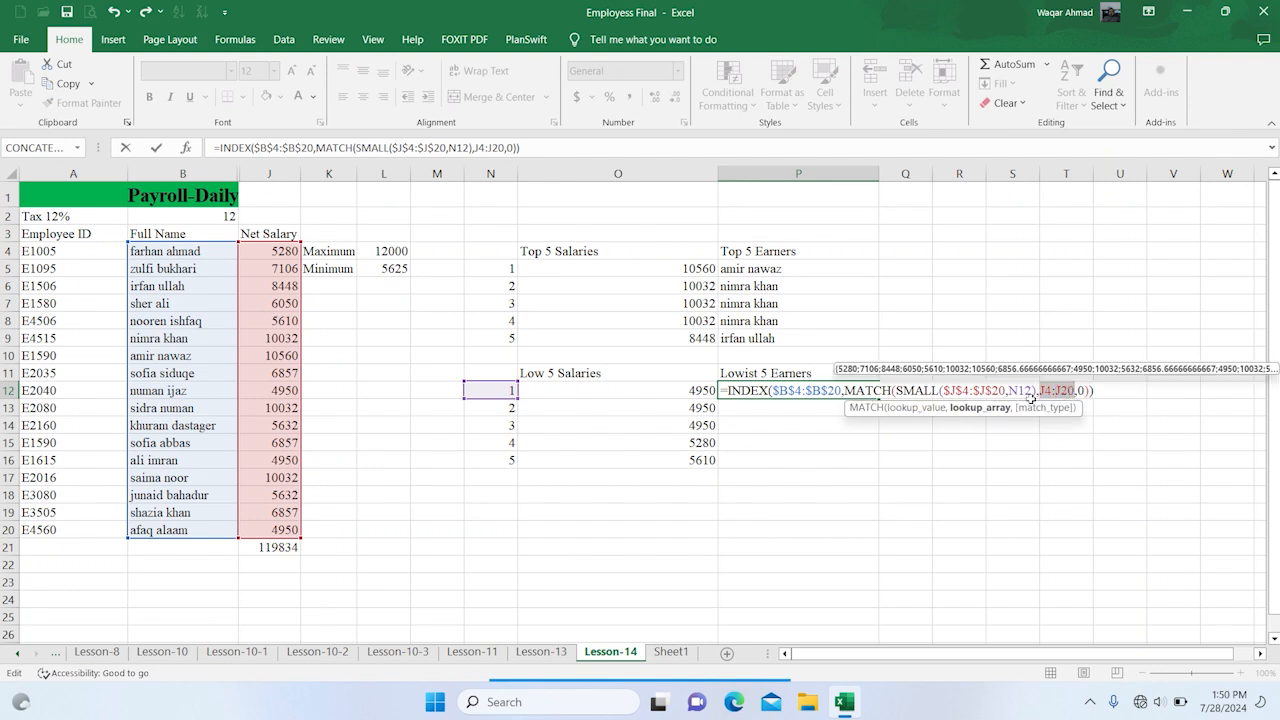
key(F4)
key(Return)
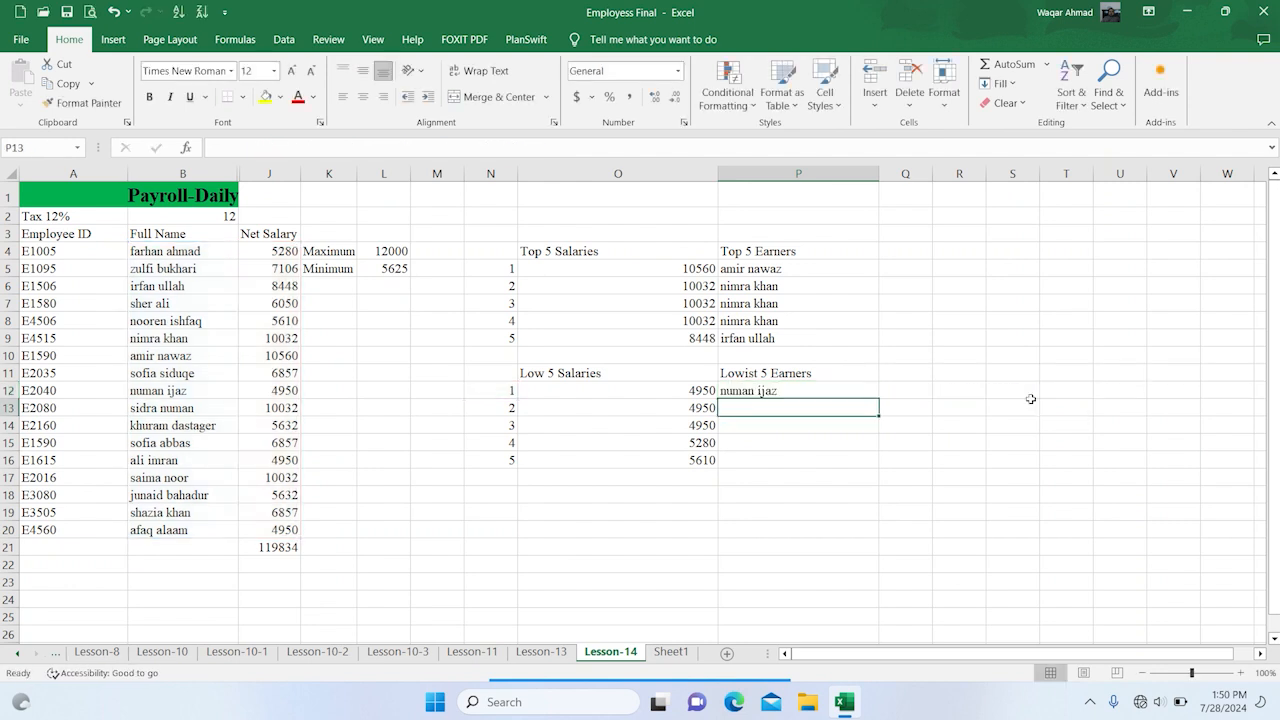
Fill the INDEX formula from P12 down to P16 and check the formula in P16
click(855, 391)
drag(877, 398, 870, 465)
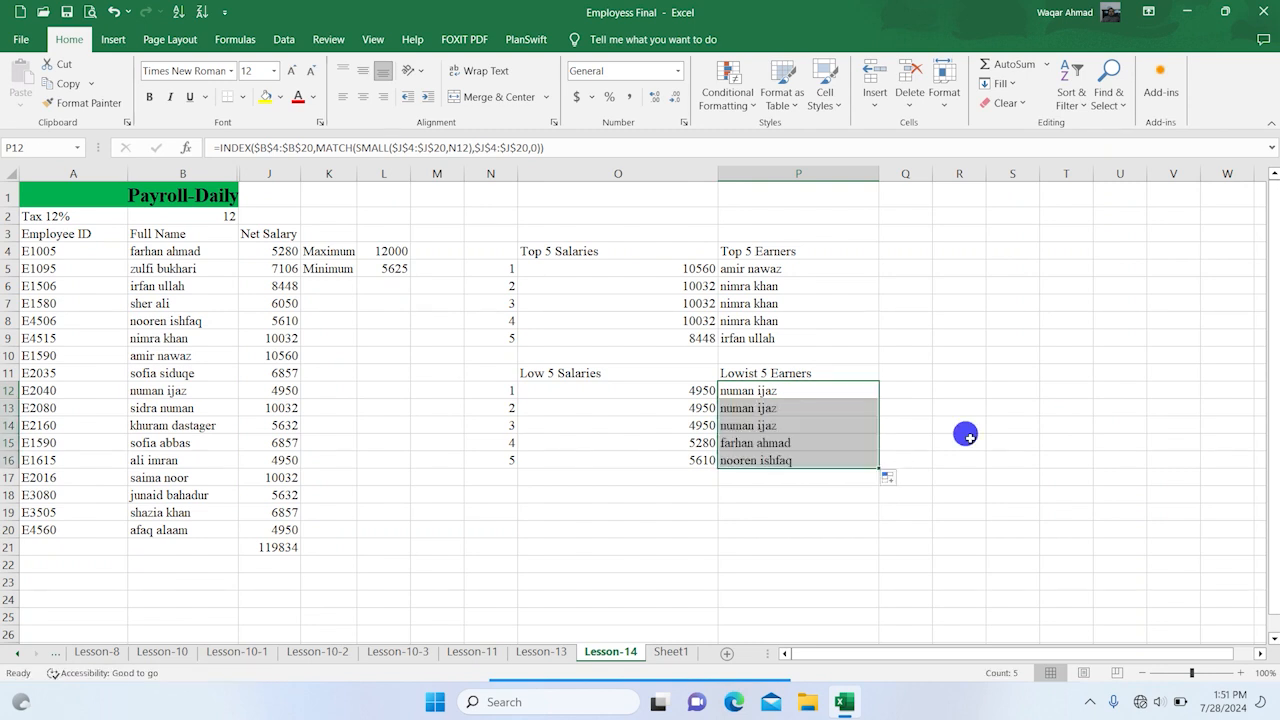
click(962, 440)
click(799, 460)
double_click(799, 460)
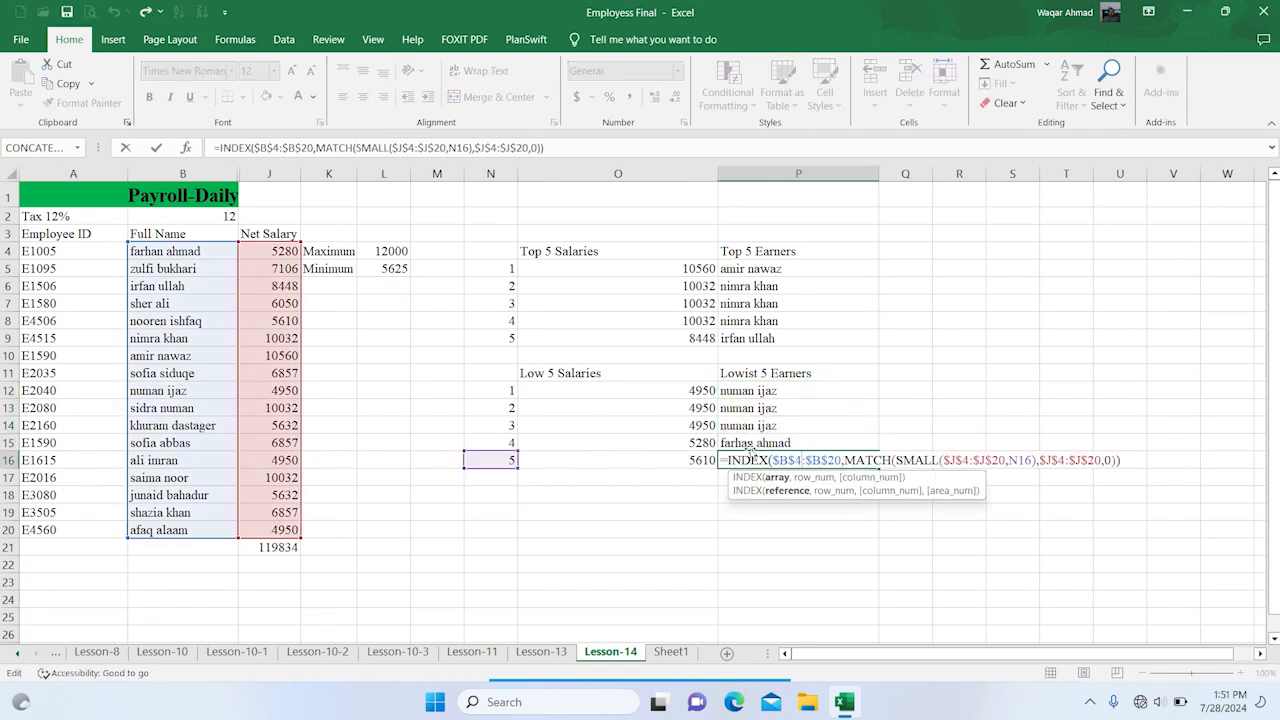
key(Escape)
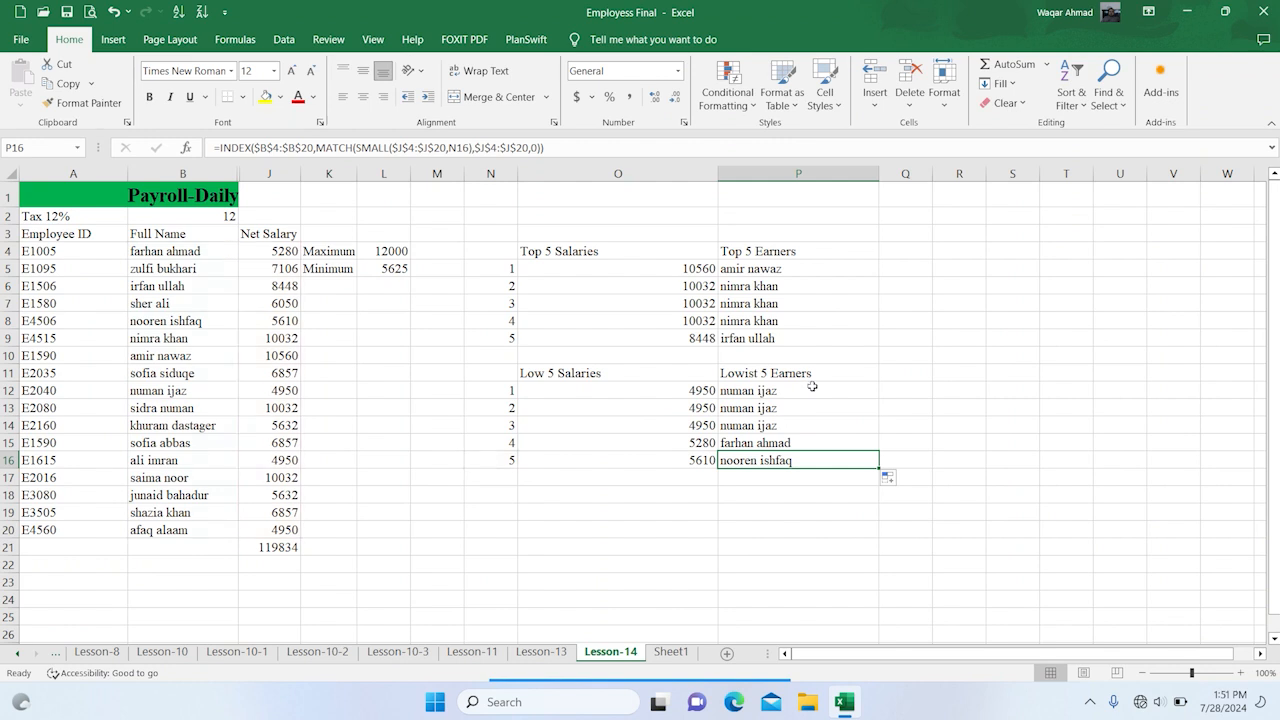
click(720, 529)
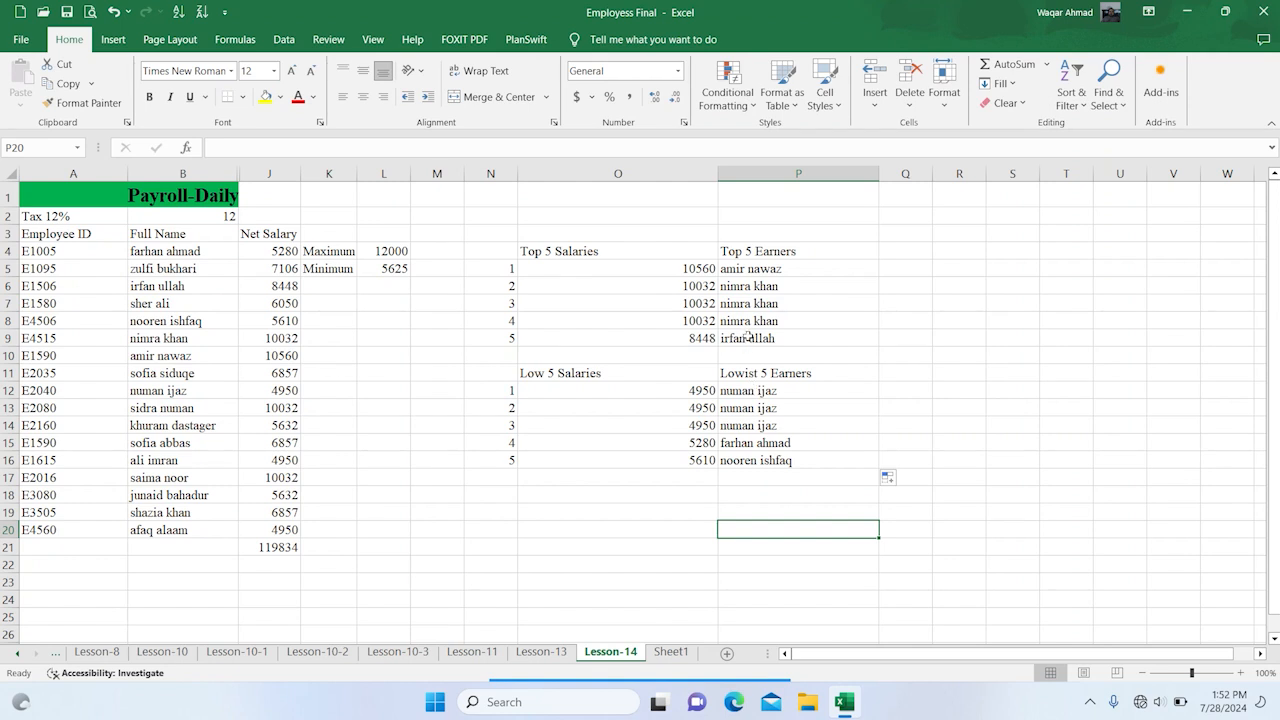
Review the top earners' INDEX formulas in P5 and P9
click(763, 272)
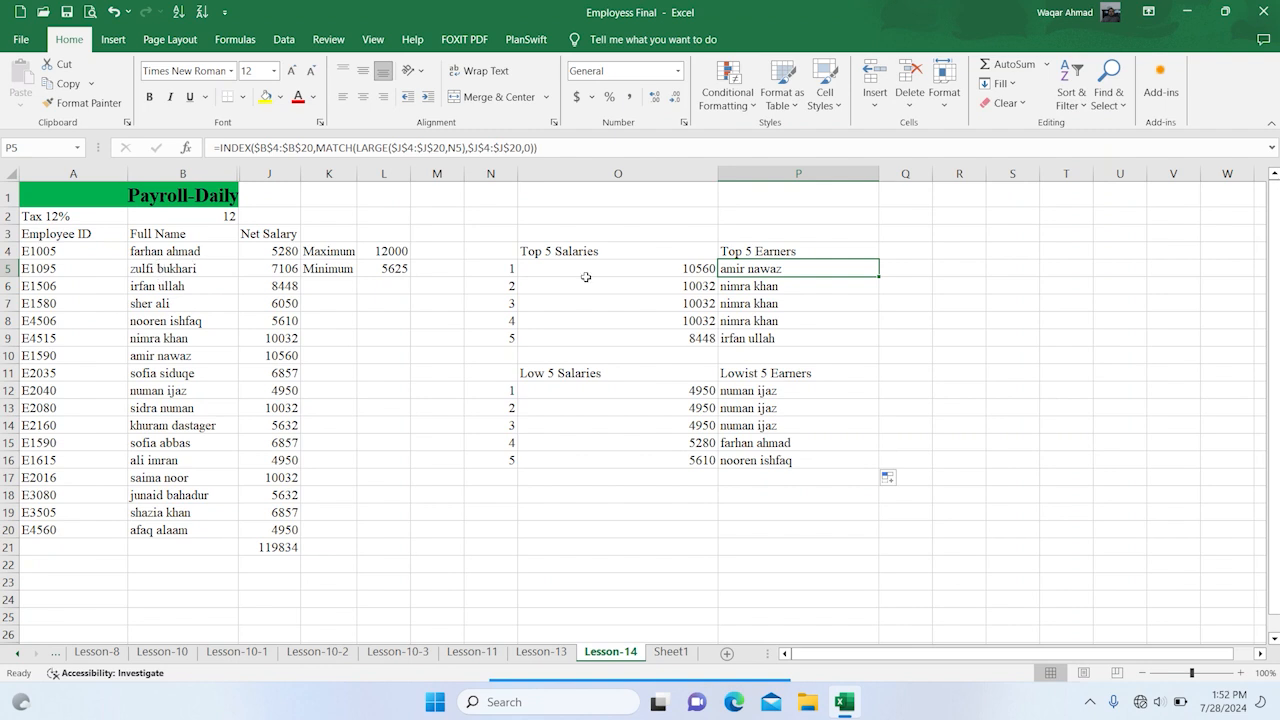
click(764, 339)
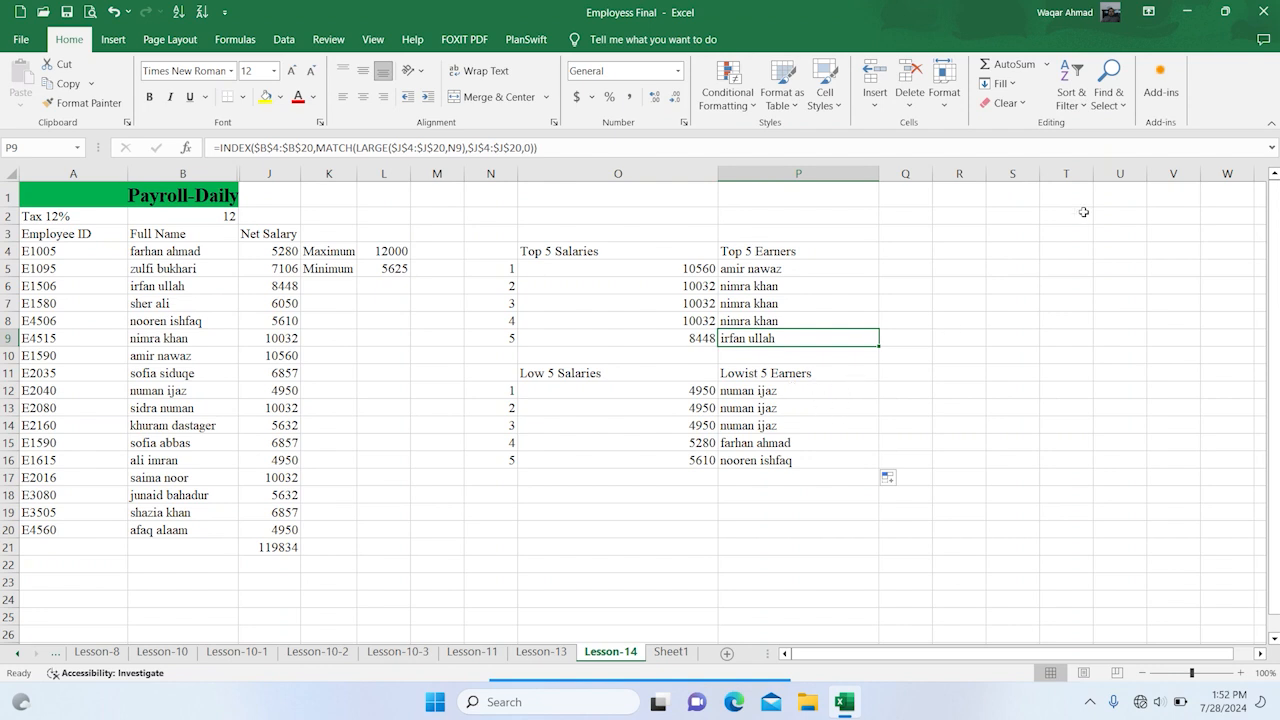
mouse_move(553, 663)
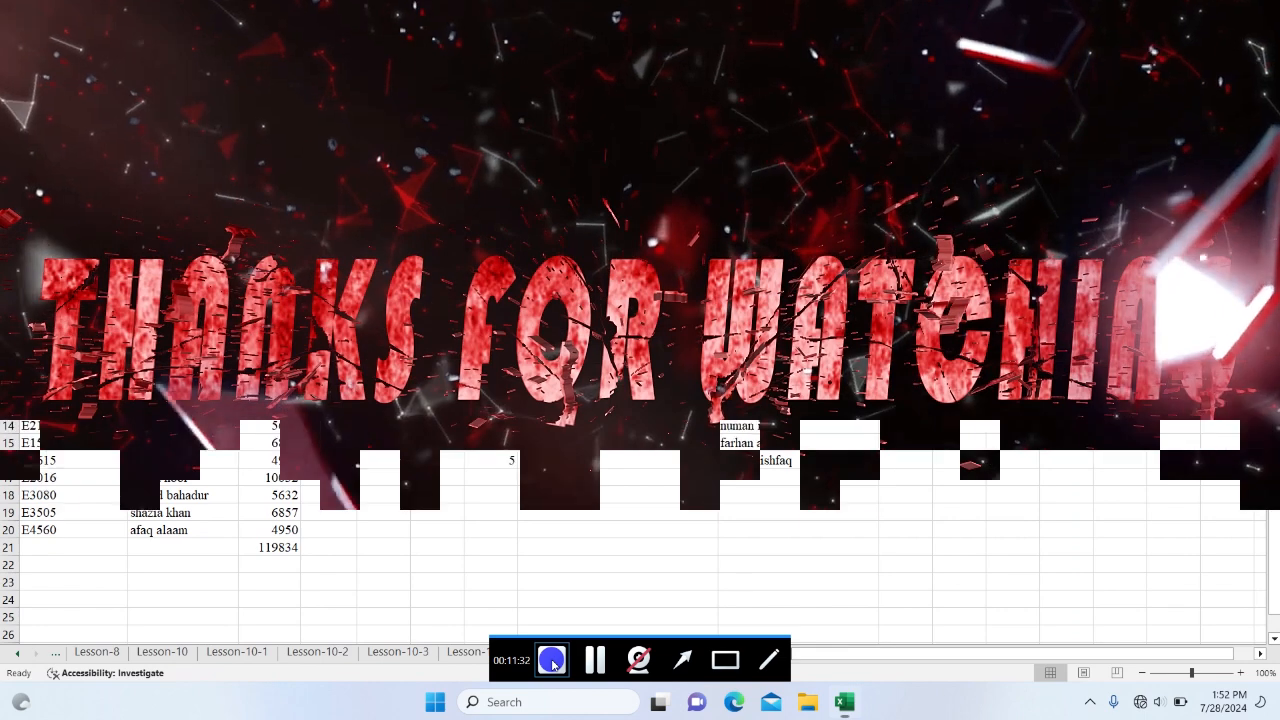